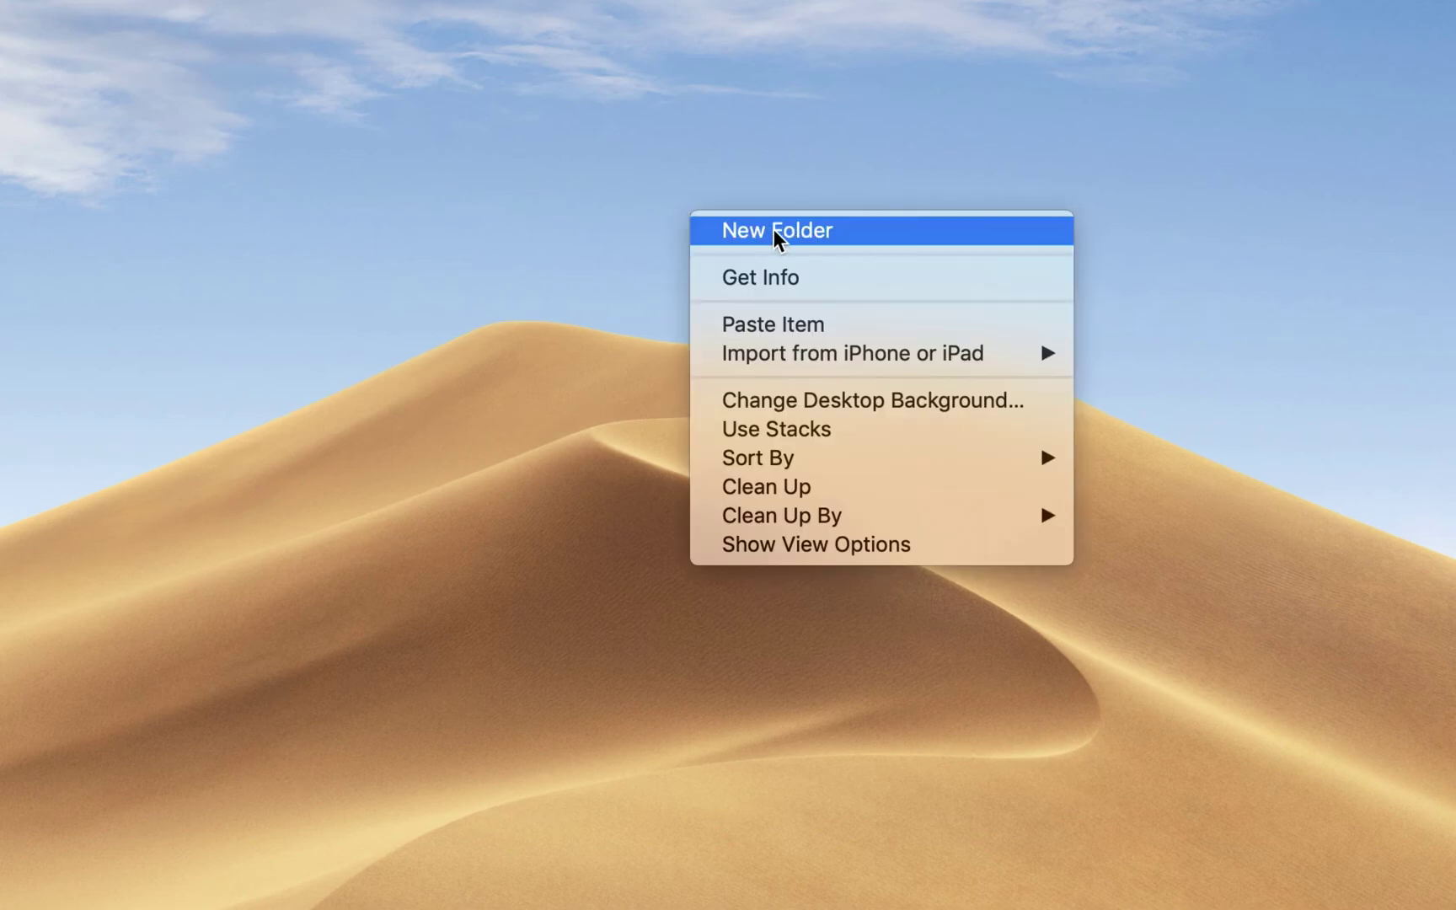
- Create a folder named VIDEOPROJECT on the desktop and open it
{"action": "left_click", "coordinate": [773, 229]}
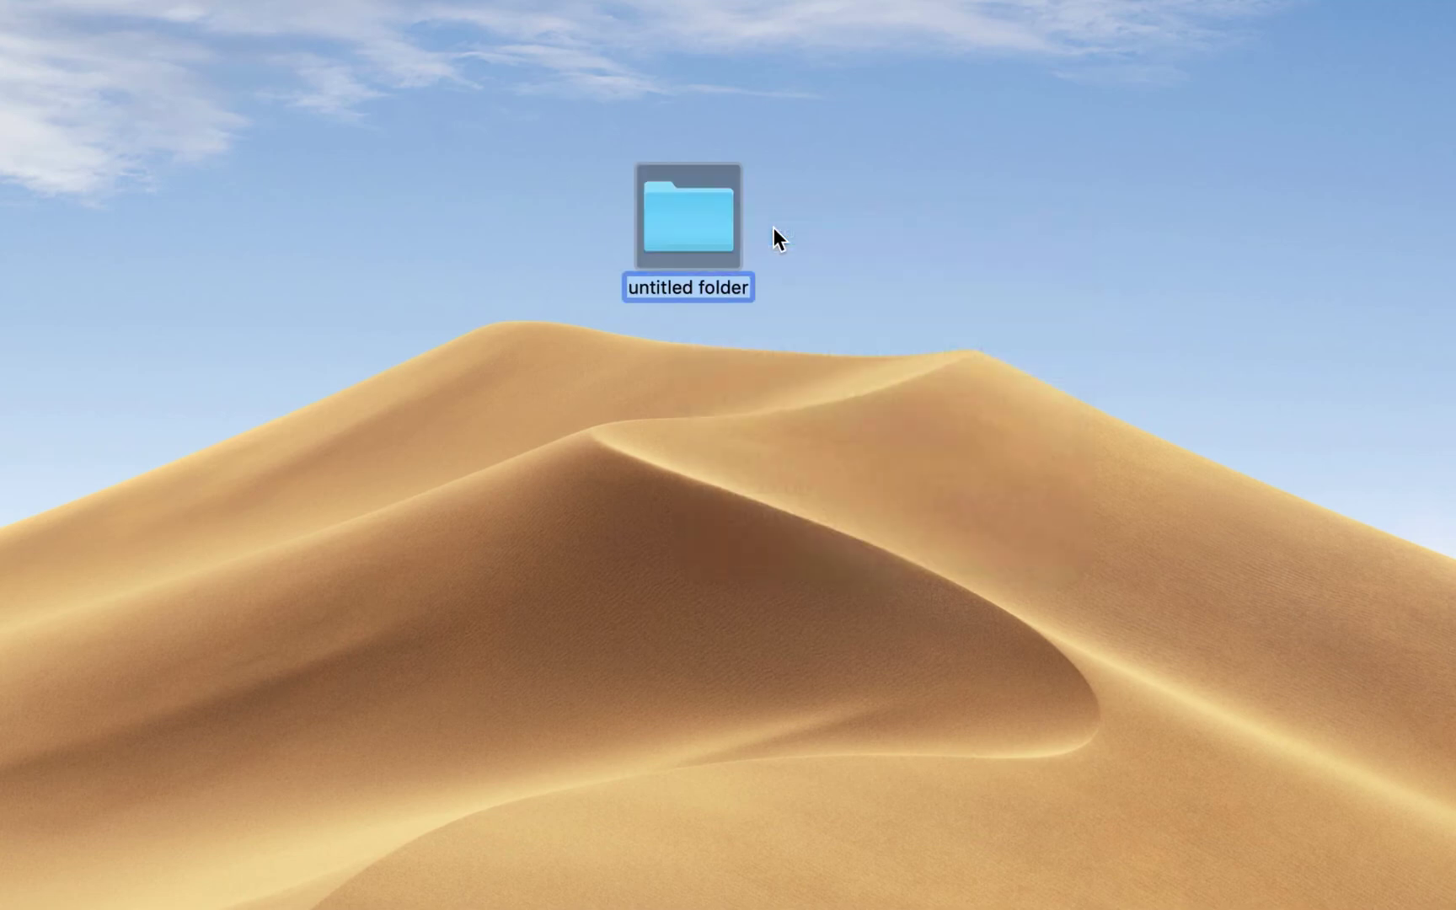
{"action": "type", "text": "VI"}
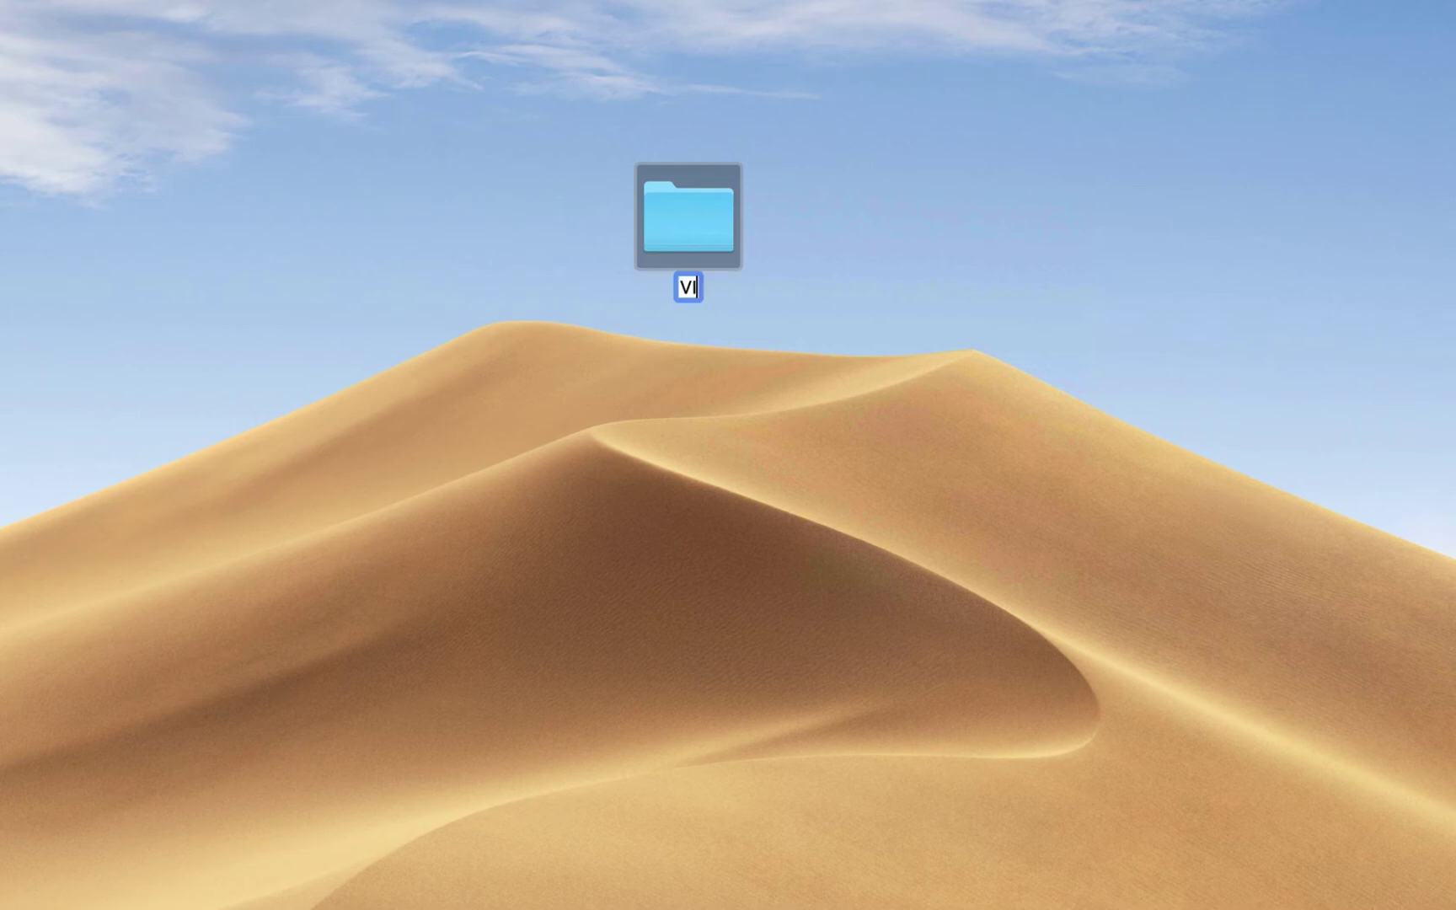
{"action": "type", "text": "DEOPROJECT"}
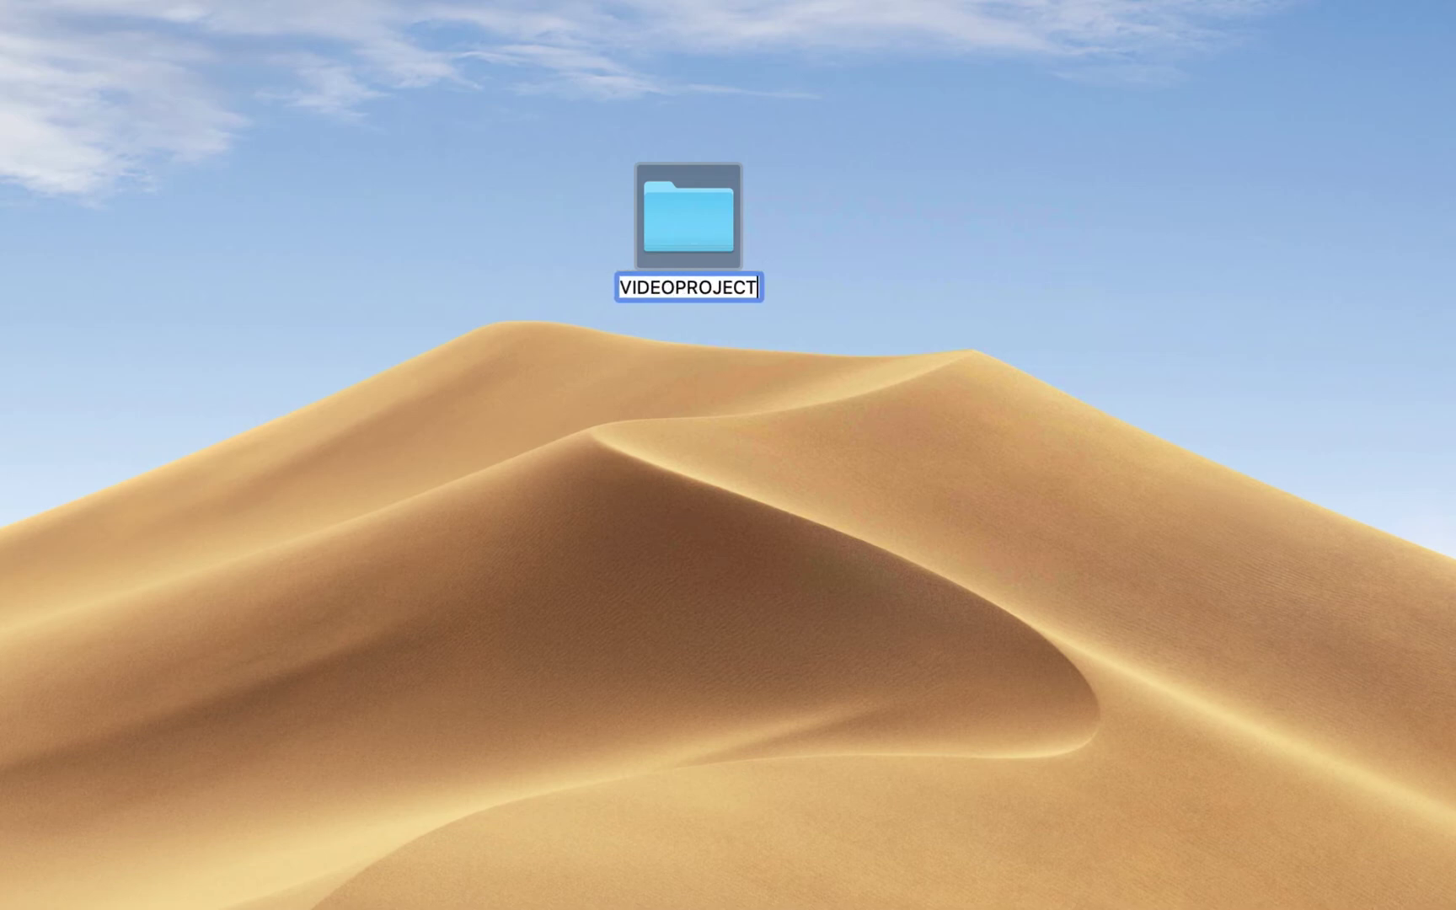
{"action": "key", "text": "Return"}
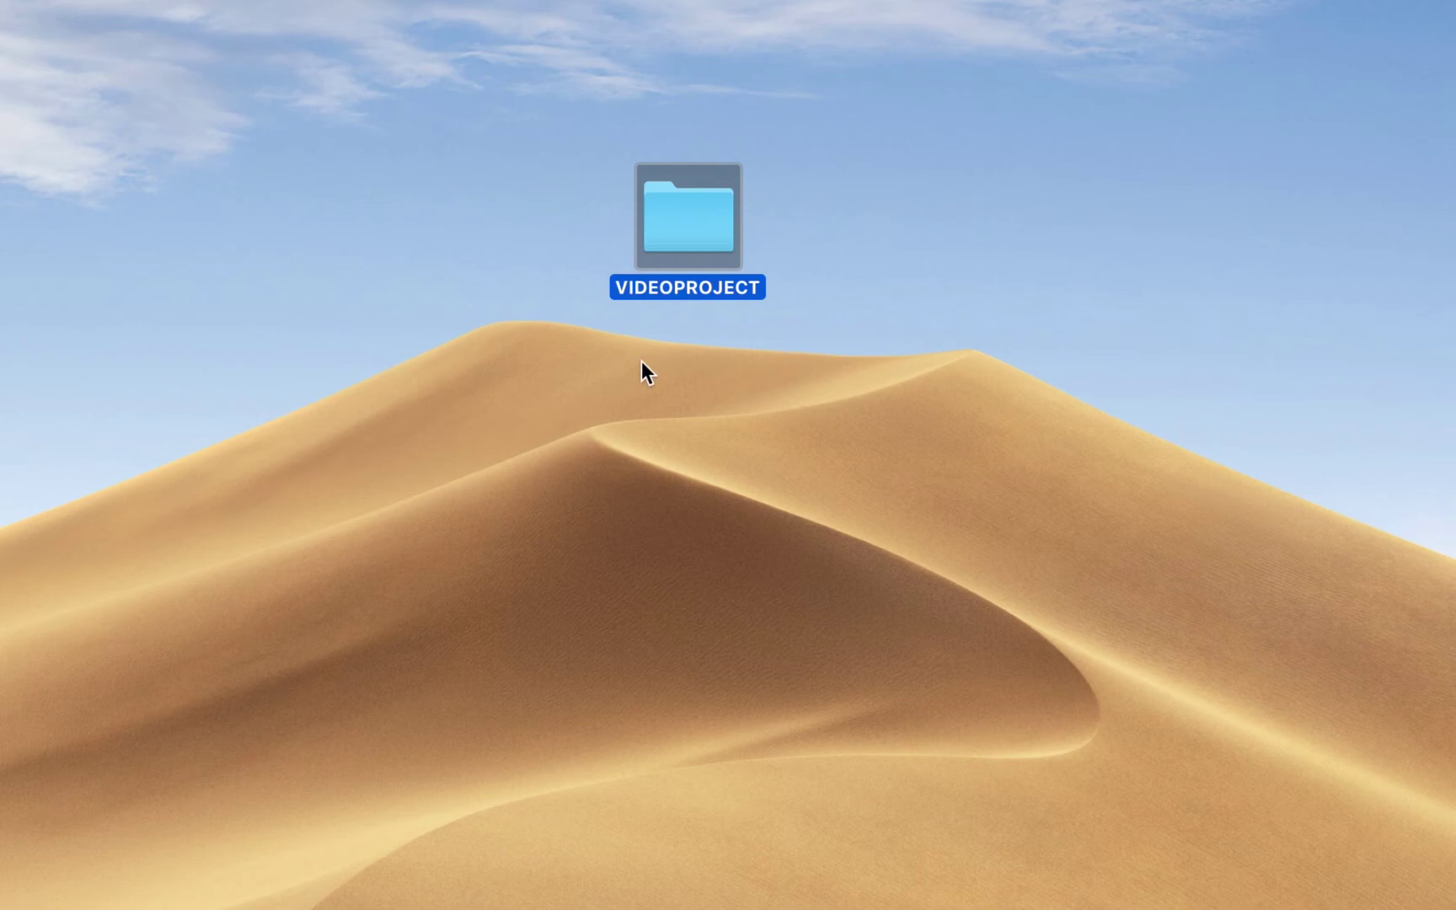
{"action": "double_click", "coordinate": [686, 229]}
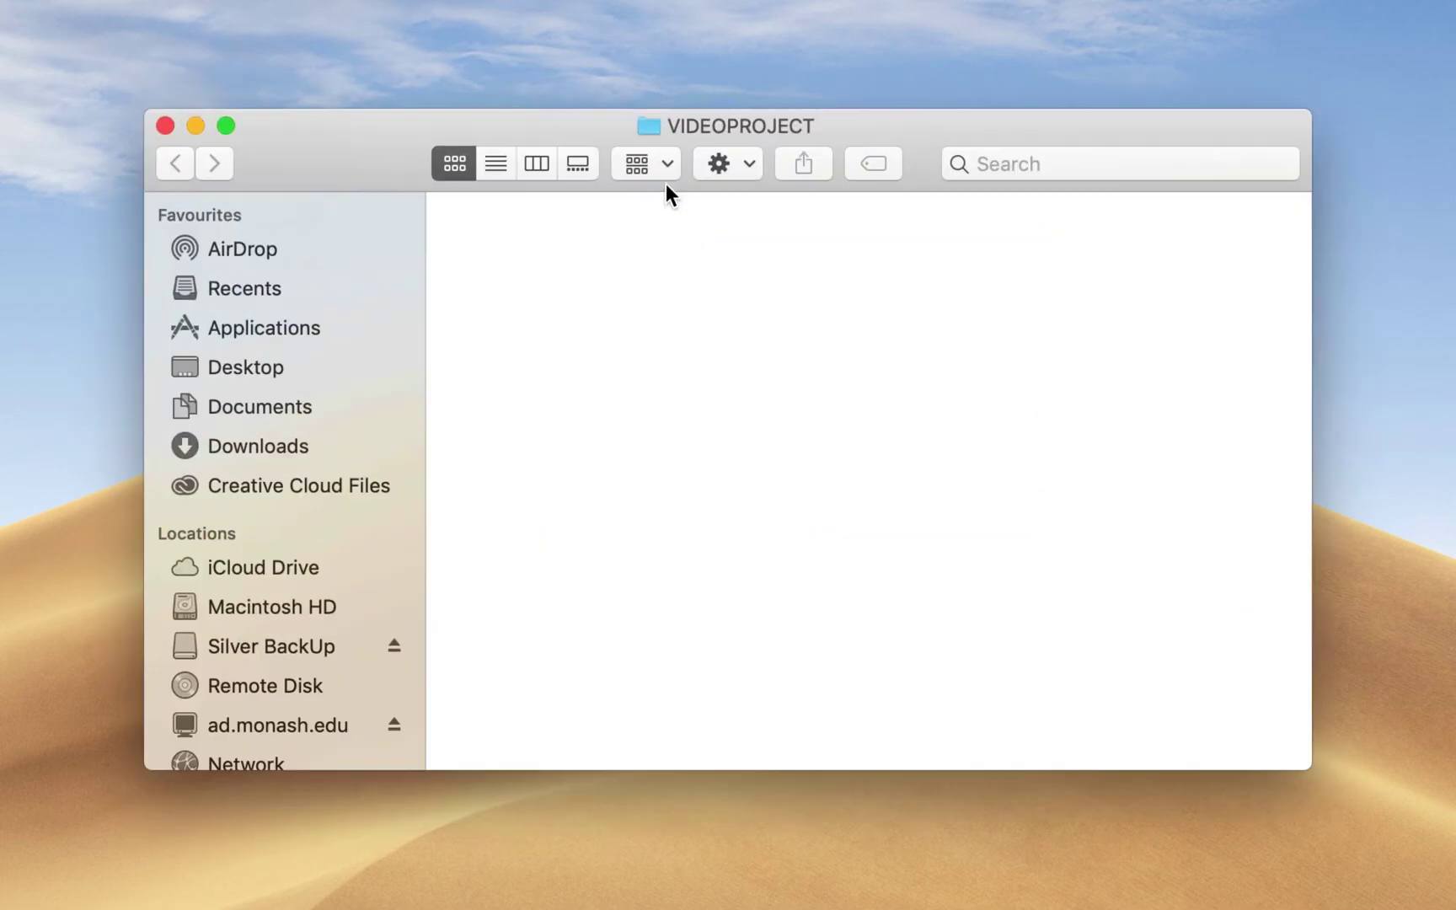
- Add a RAW folder inside VIDEOPROJECT and move it to the top-left
{"action": "right_click", "coordinate": [568, 379]}
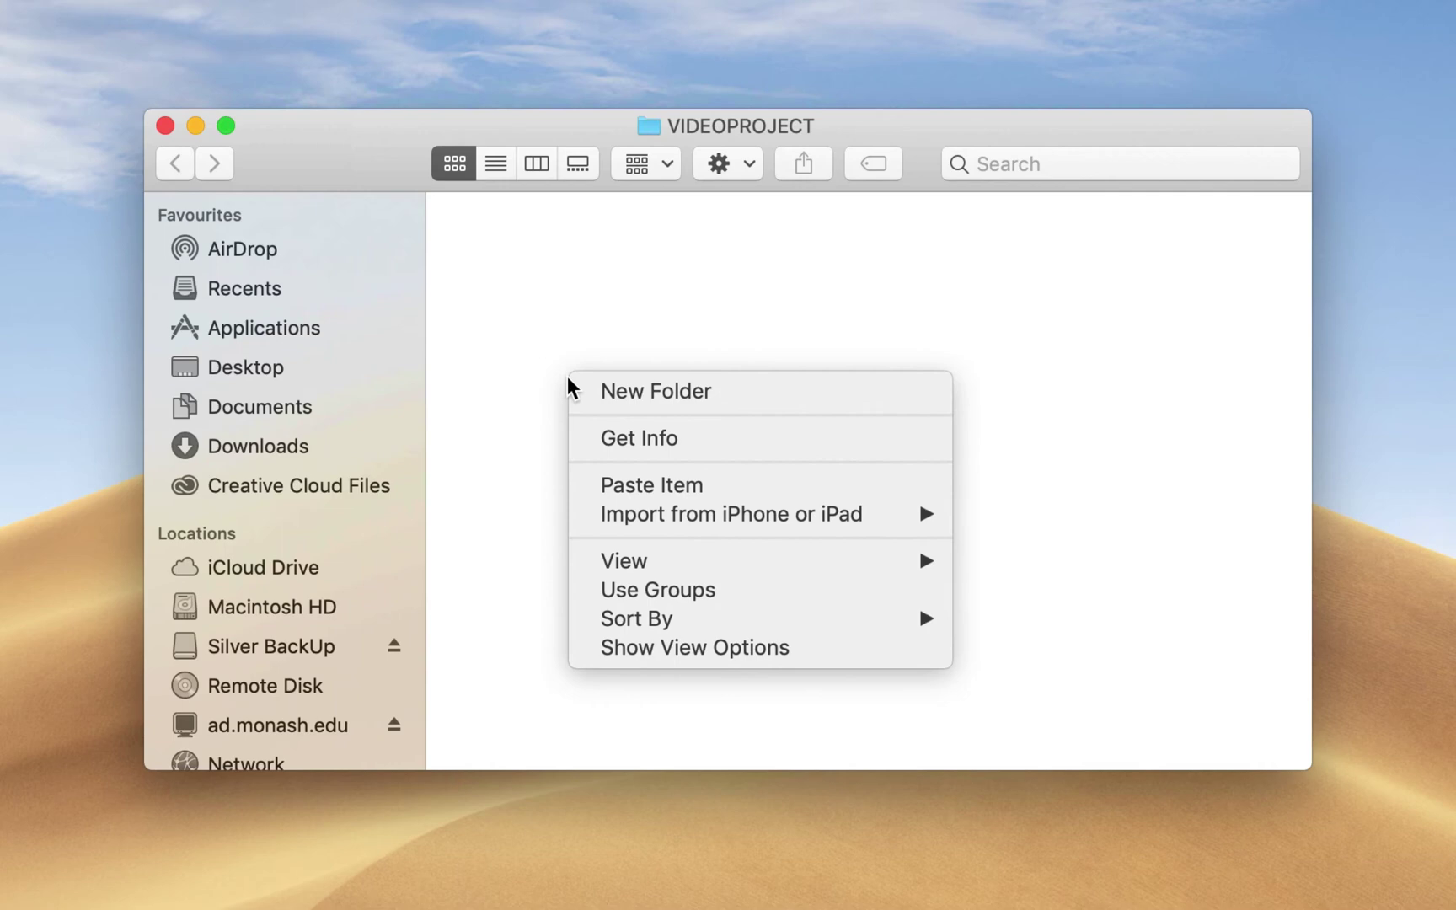
{"action": "left_click", "coordinate": [606, 393]}
{"action": "type", "text": "RAW"}
{"action": "key", "text": "Return"}
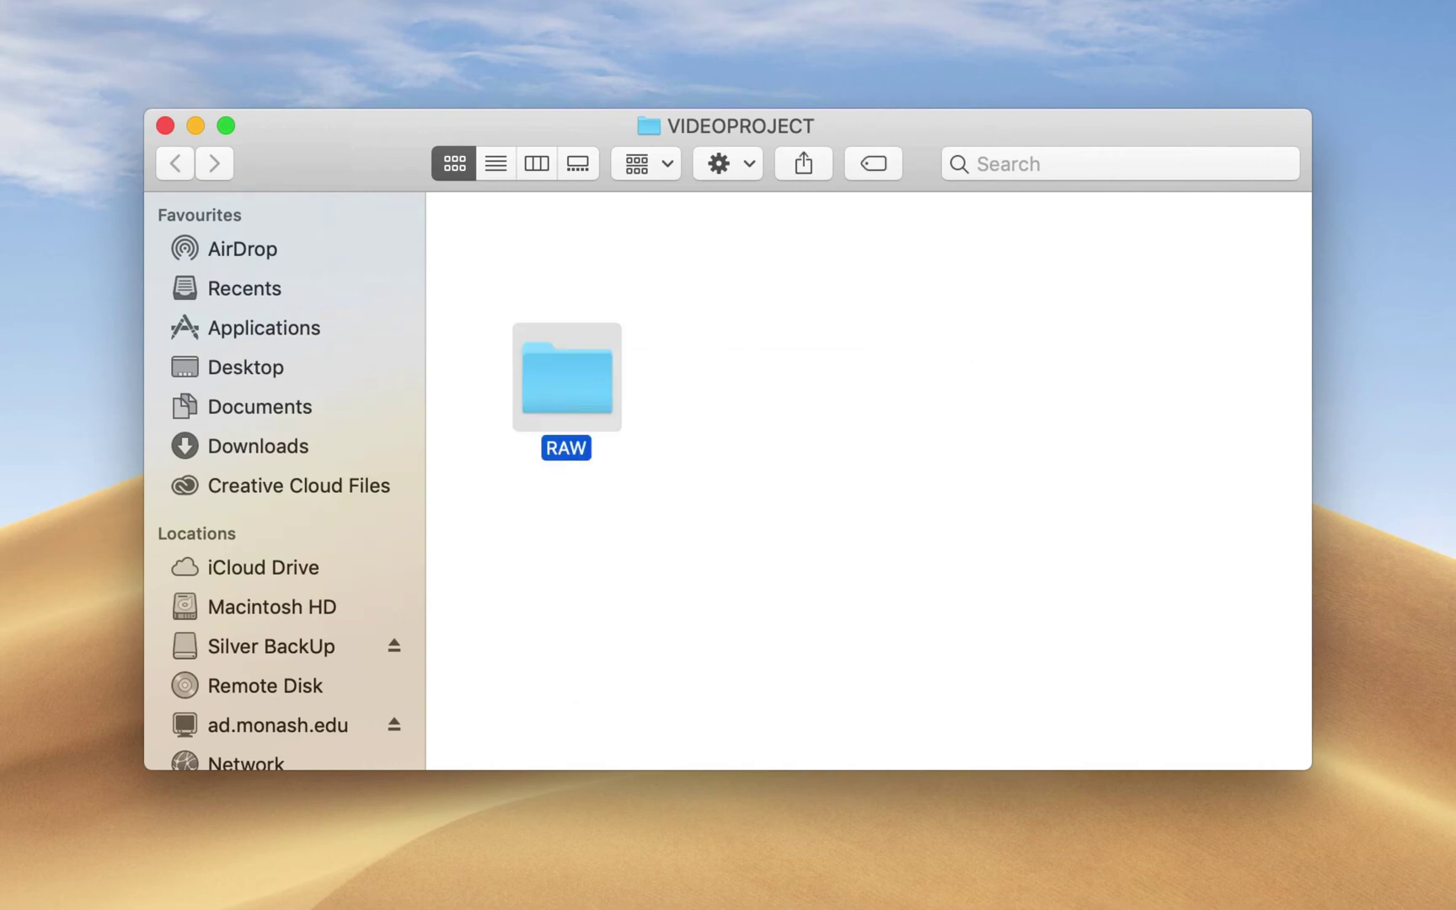
{"action": "left_click_drag", "start_coordinate": [587, 372], "coordinate": [552, 264]}
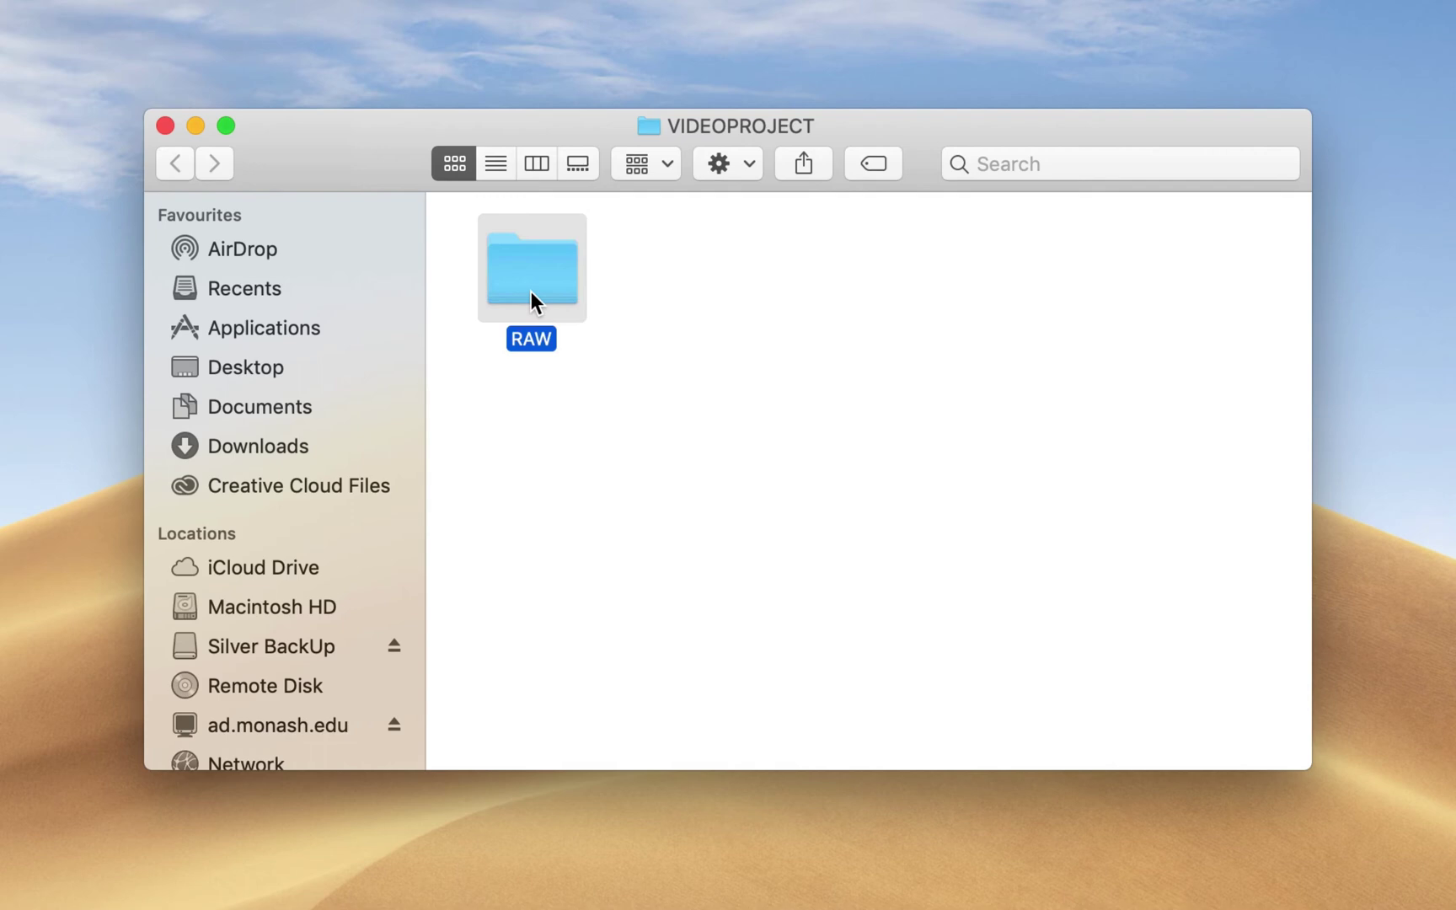
{"action": "left_click", "coordinate": [566, 445]}
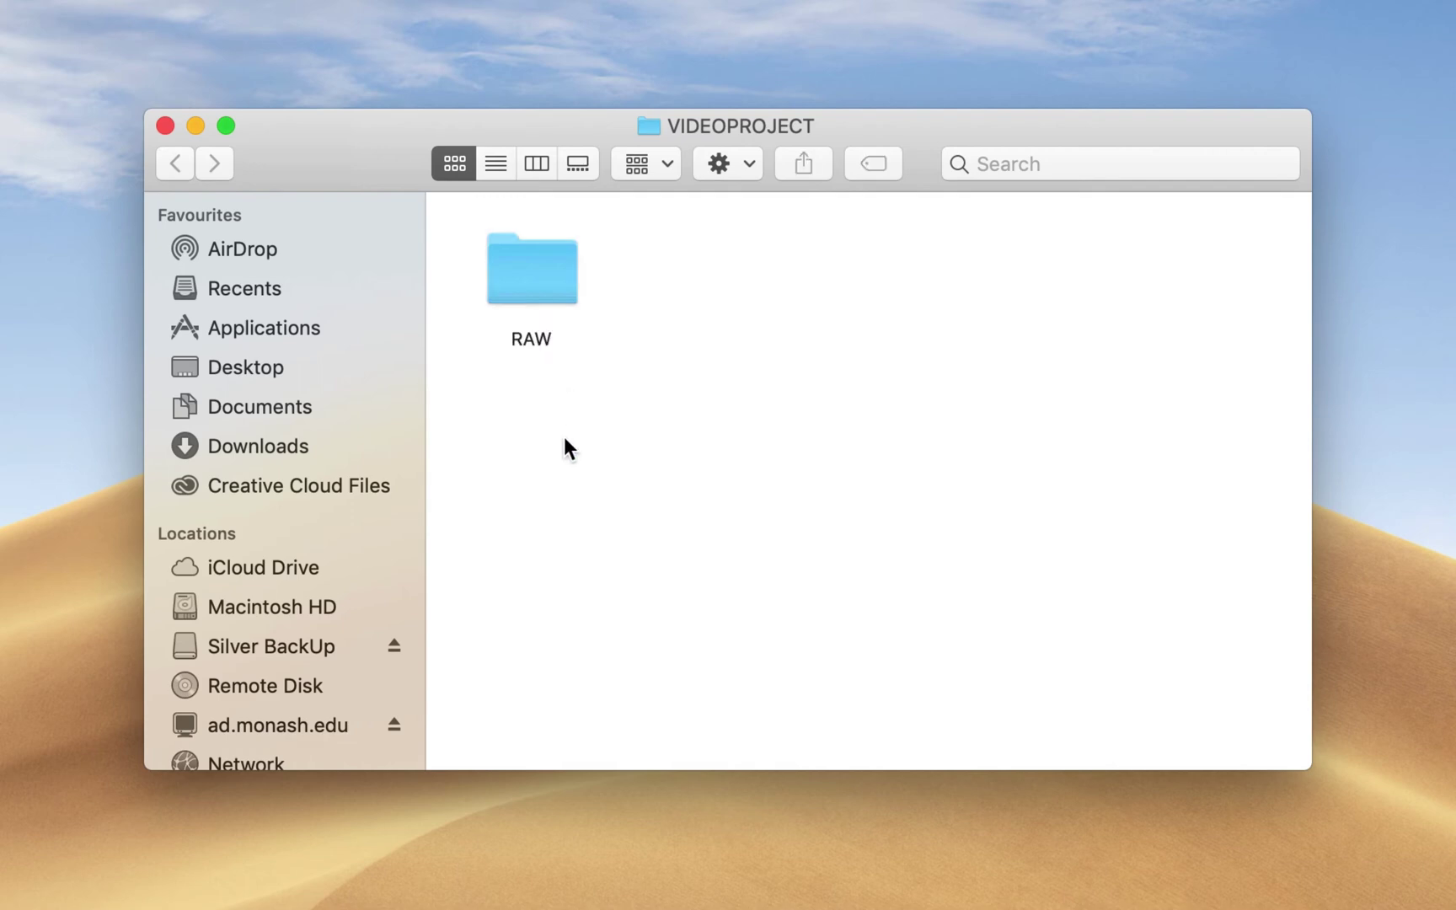
{"action": "left_click", "coordinate": [514, 281]}
{"action": "left_click", "coordinate": [534, 384]}
- Inside RAW, create three subfolders named VIDEO, AUDIO and IMAGES
{"action": "double_click", "coordinate": [531, 278]}
{"action": "right_click", "coordinate": [523, 299]}
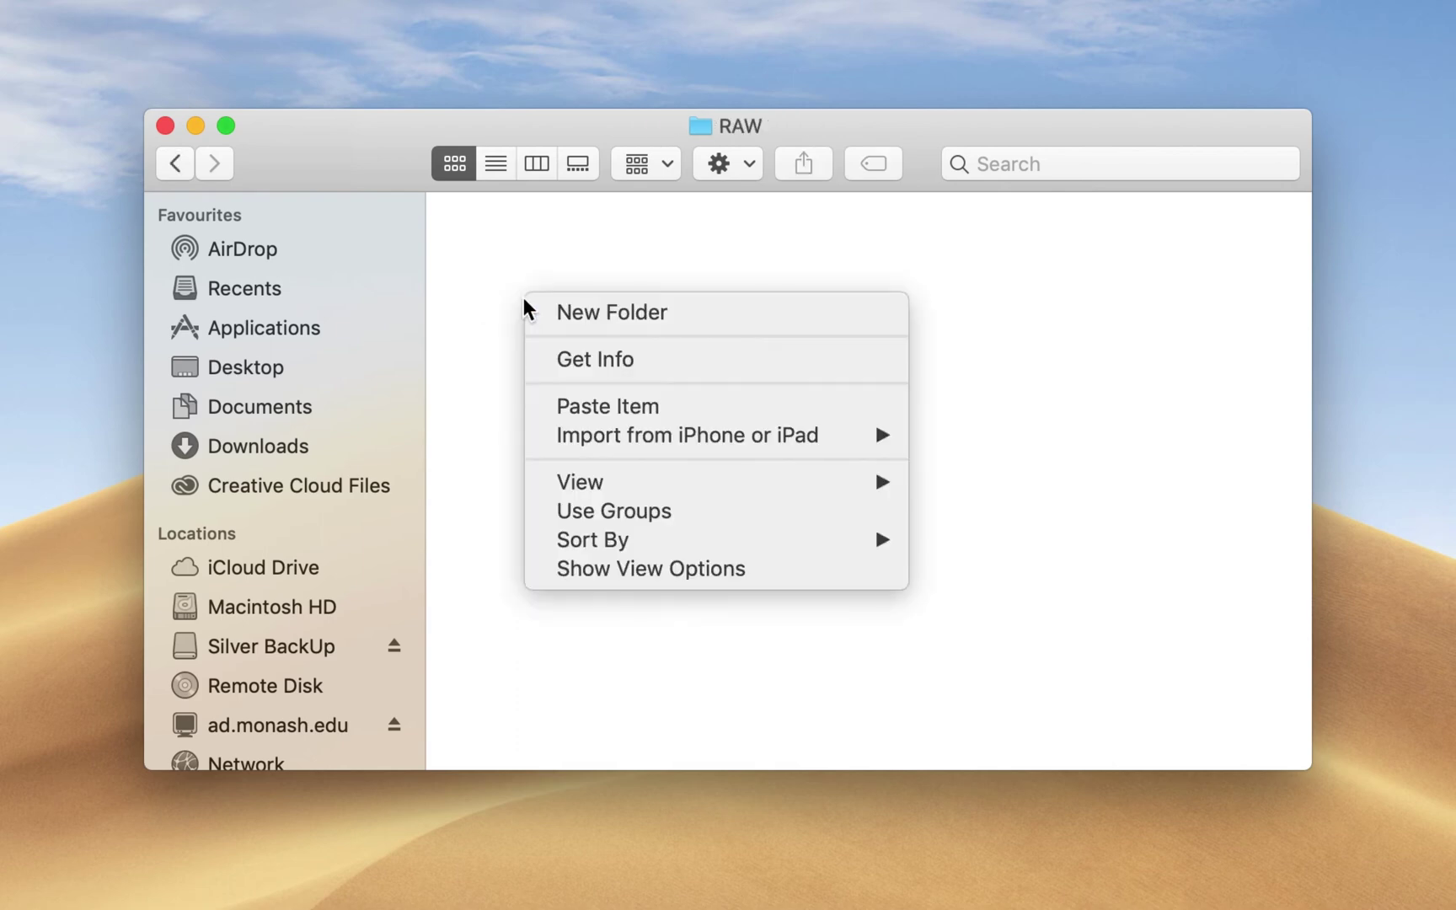
{"action": "left_click", "coordinate": [548, 303]}
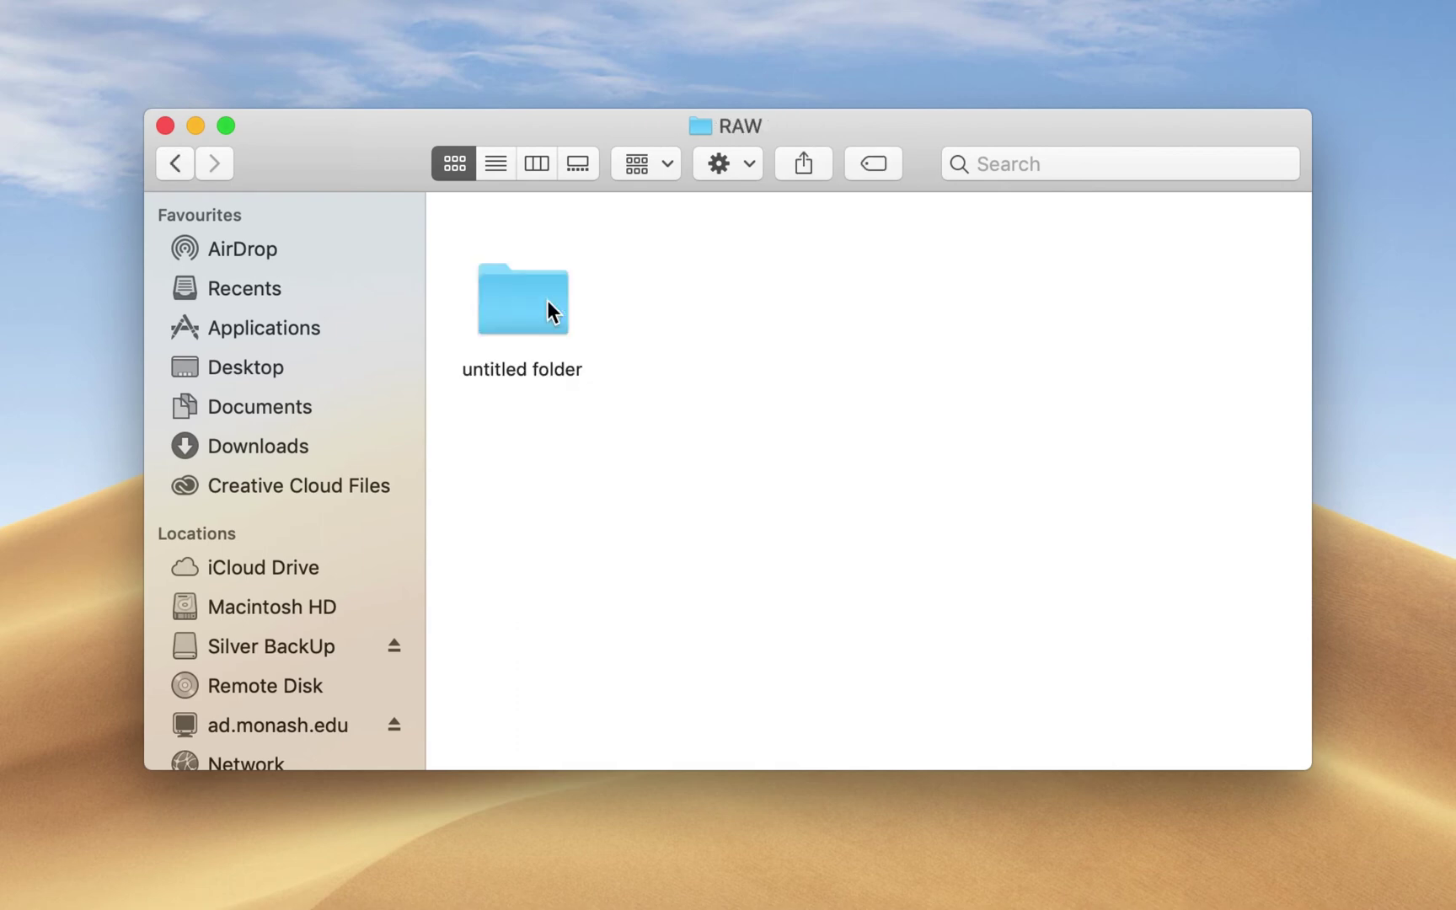
{"action": "type", "text": "VIDEO"}
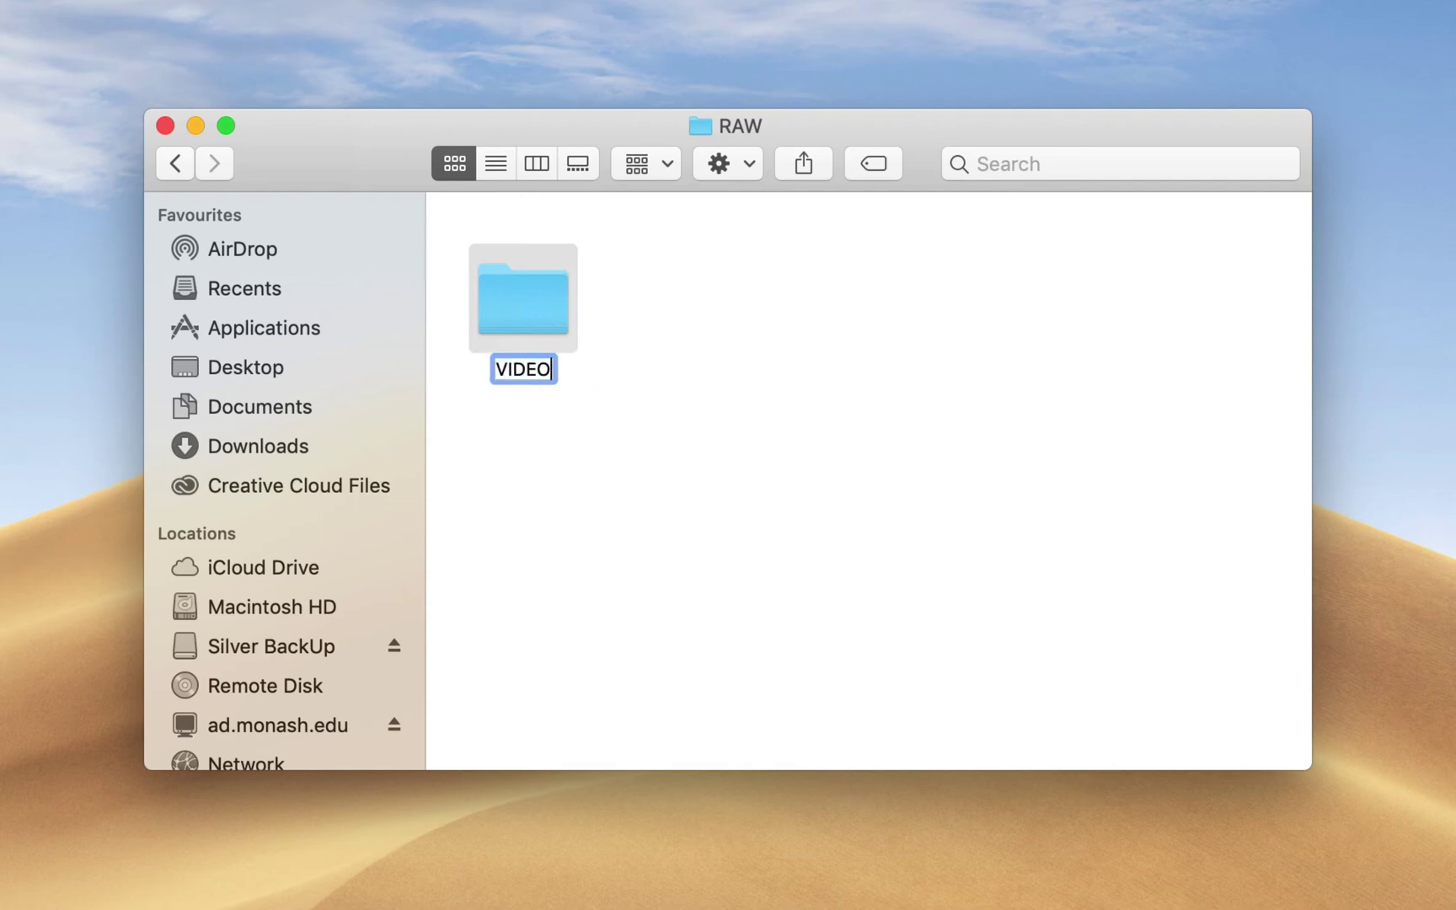
{"action": "key", "text": "Return"}
{"action": "right_click", "coordinate": [679, 301]}
{"action": "left_click", "coordinate": [705, 311]}
{"action": "type", "text": "AUDIO"}
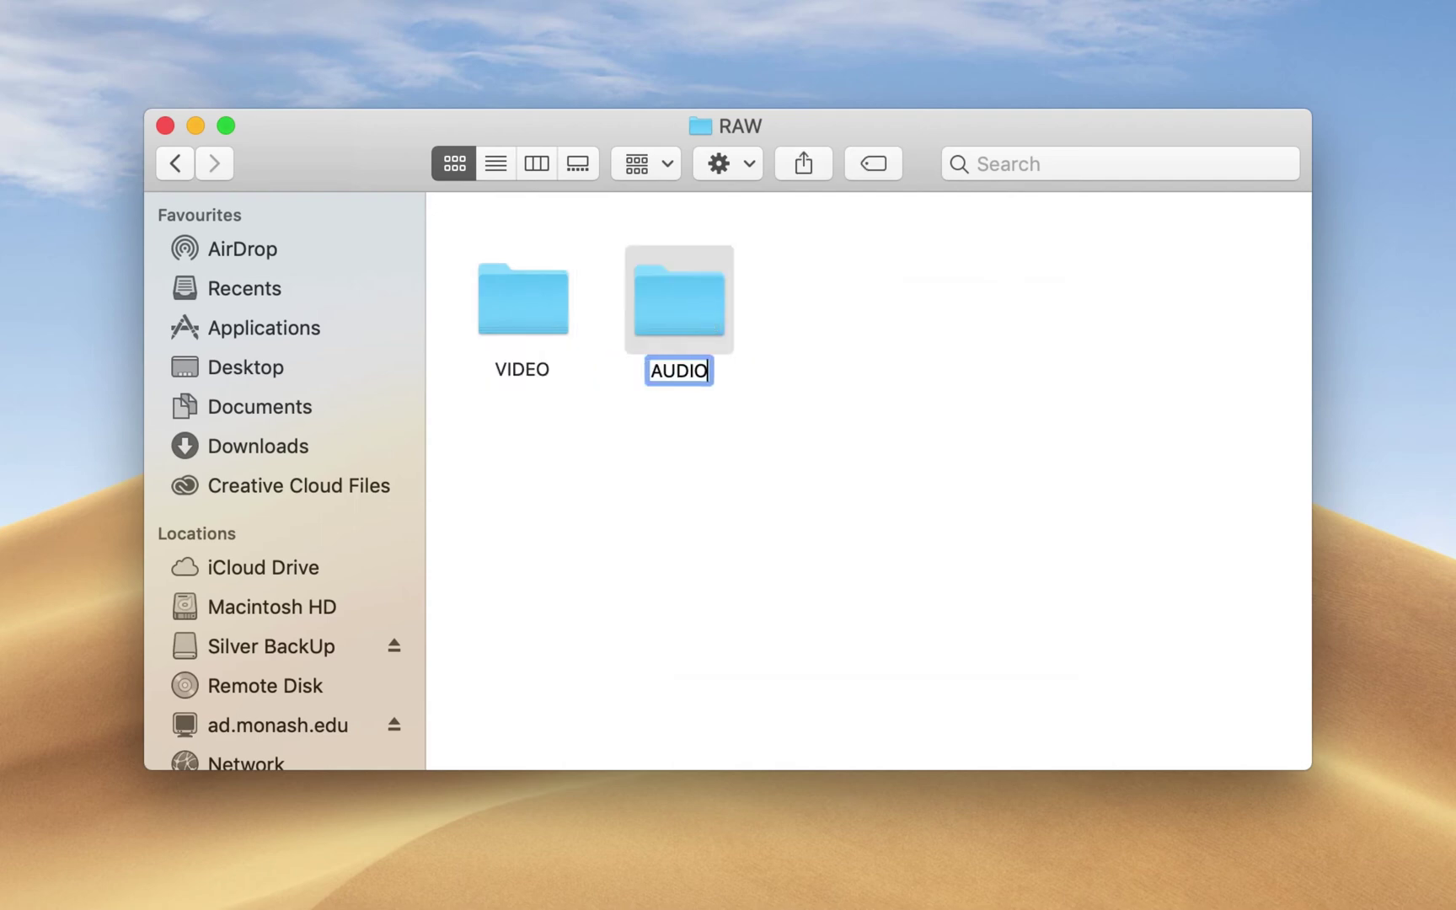
{"action": "key", "text": "Return"}
{"action": "right_click", "coordinate": [814, 307]}
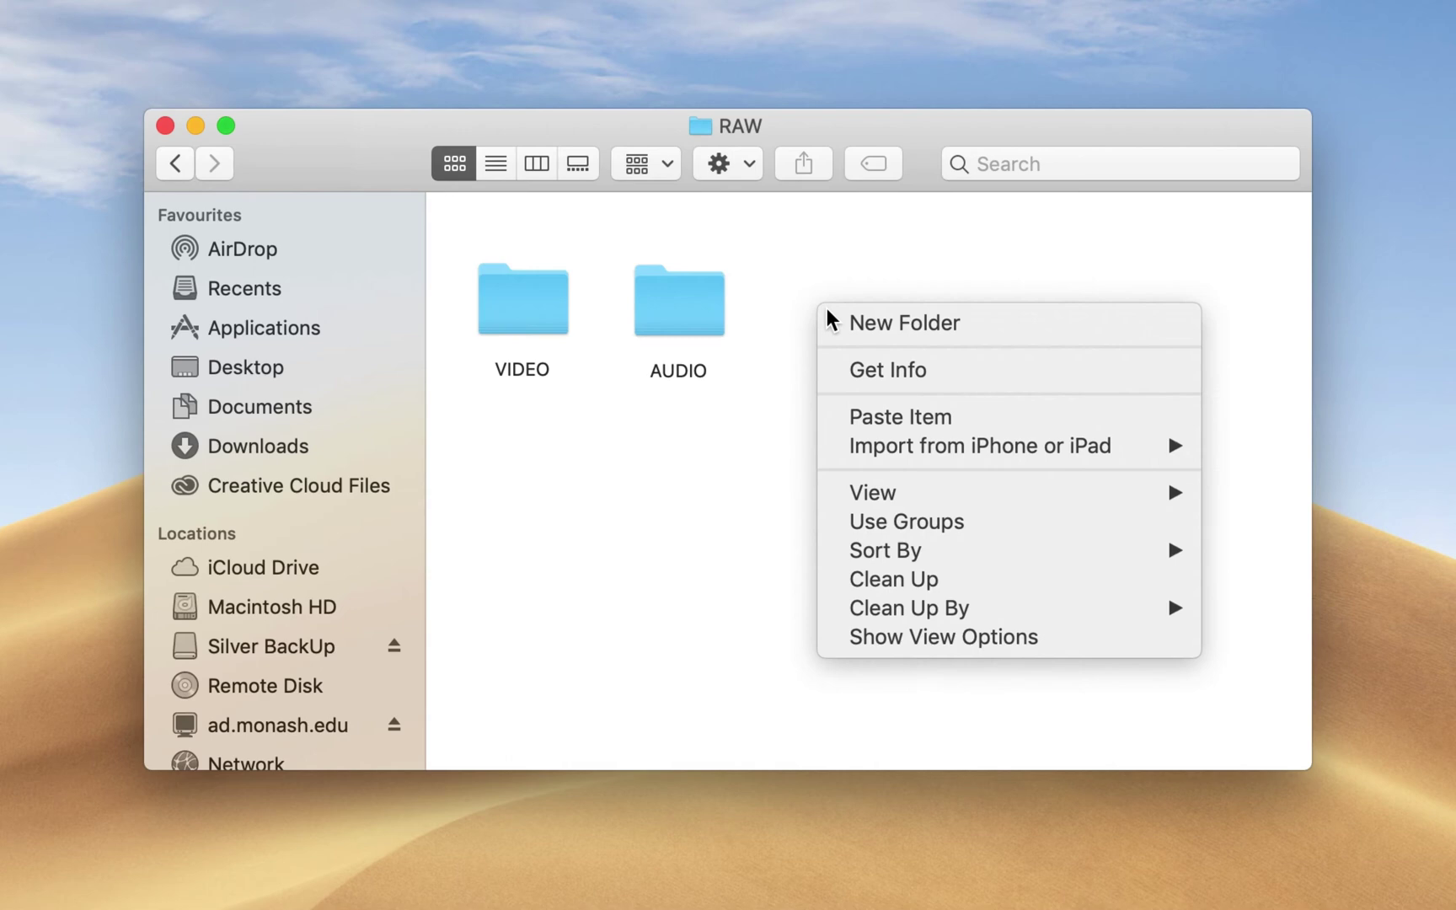
{"action": "left_click", "coordinate": [840, 322]}
{"action": "type", "text": "IMAGES"}
{"action": "key", "text": "Return"}
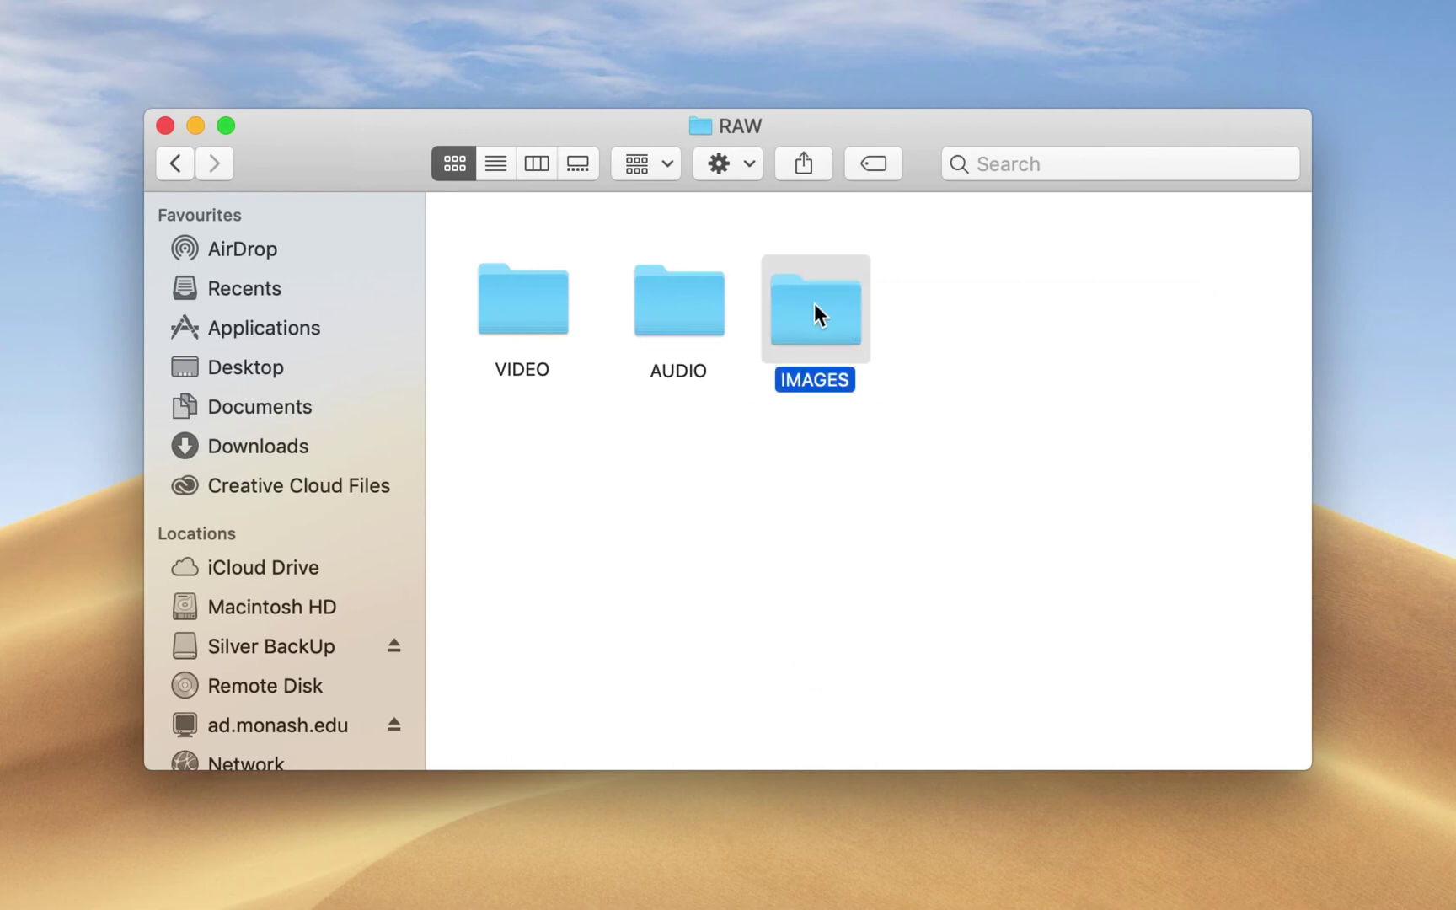
- Line up the VIDEO, AUDIO and IMAGES folders in a row along the top
{"action": "left_click_drag", "start_coordinate": [529, 295], "coordinate": [527, 247]}
{"action": "left_click_drag", "start_coordinate": [663, 289], "coordinate": [633, 267]}
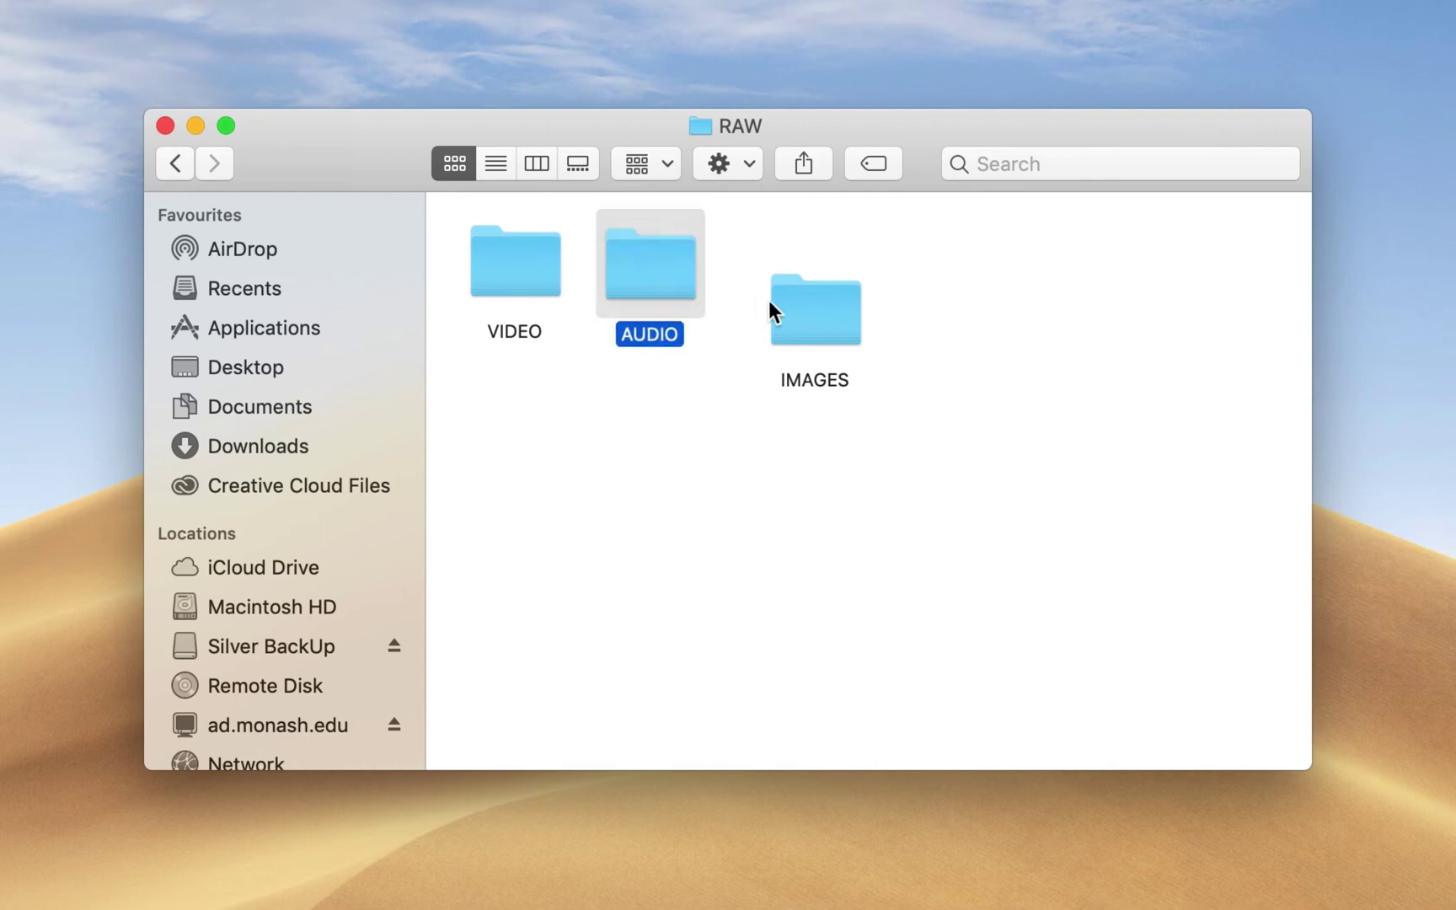
{"action": "left_click_drag", "start_coordinate": [769, 301], "coordinate": [759, 255]}
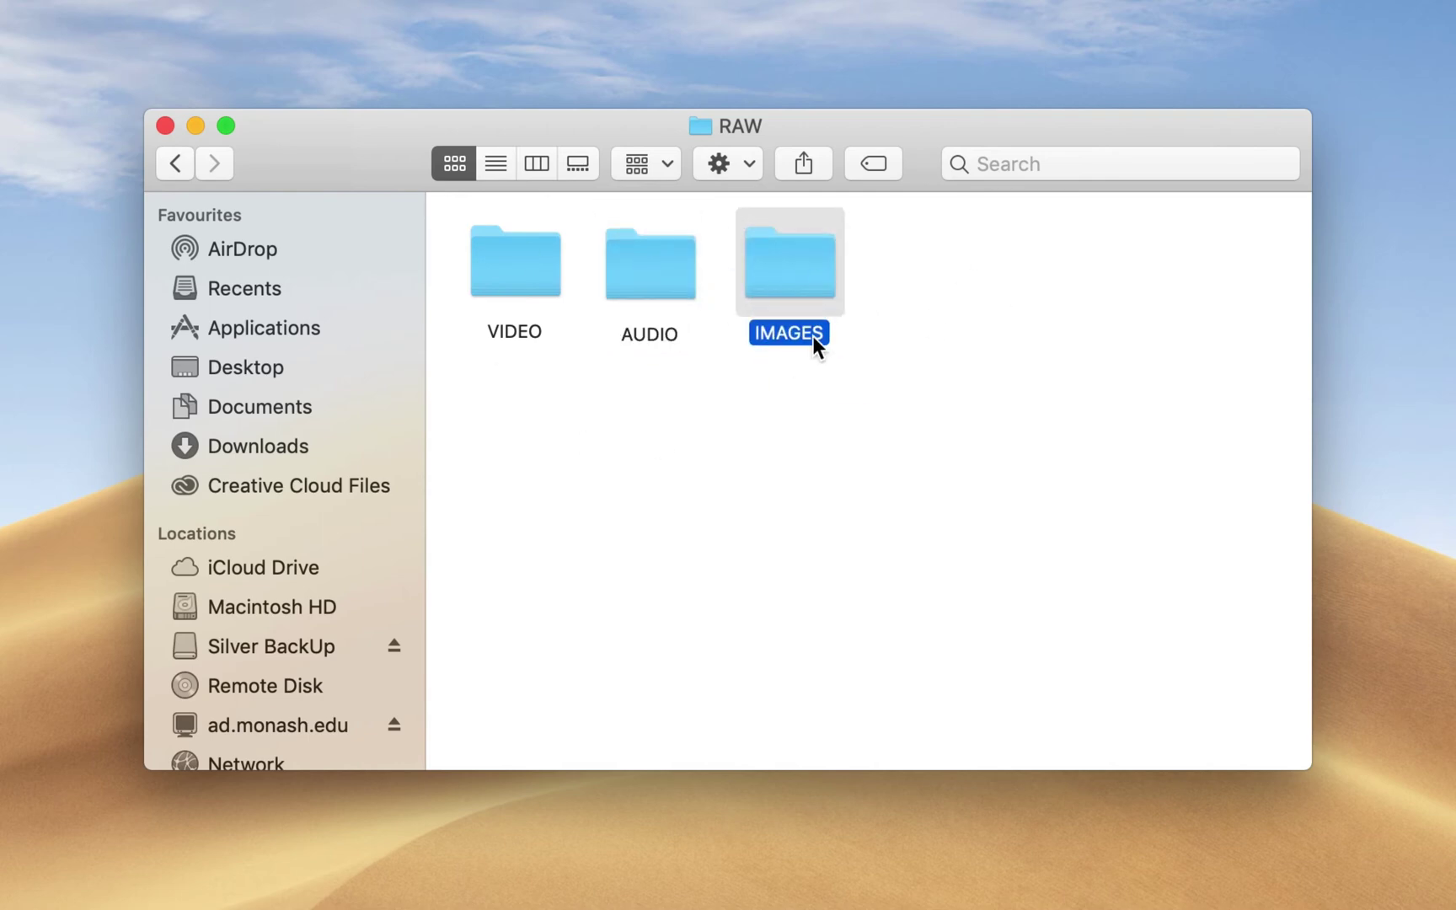
{"action": "left_click", "coordinate": [746, 354]}
{"action": "left_click_drag", "start_coordinate": [645, 279], "coordinate": [644, 273]}
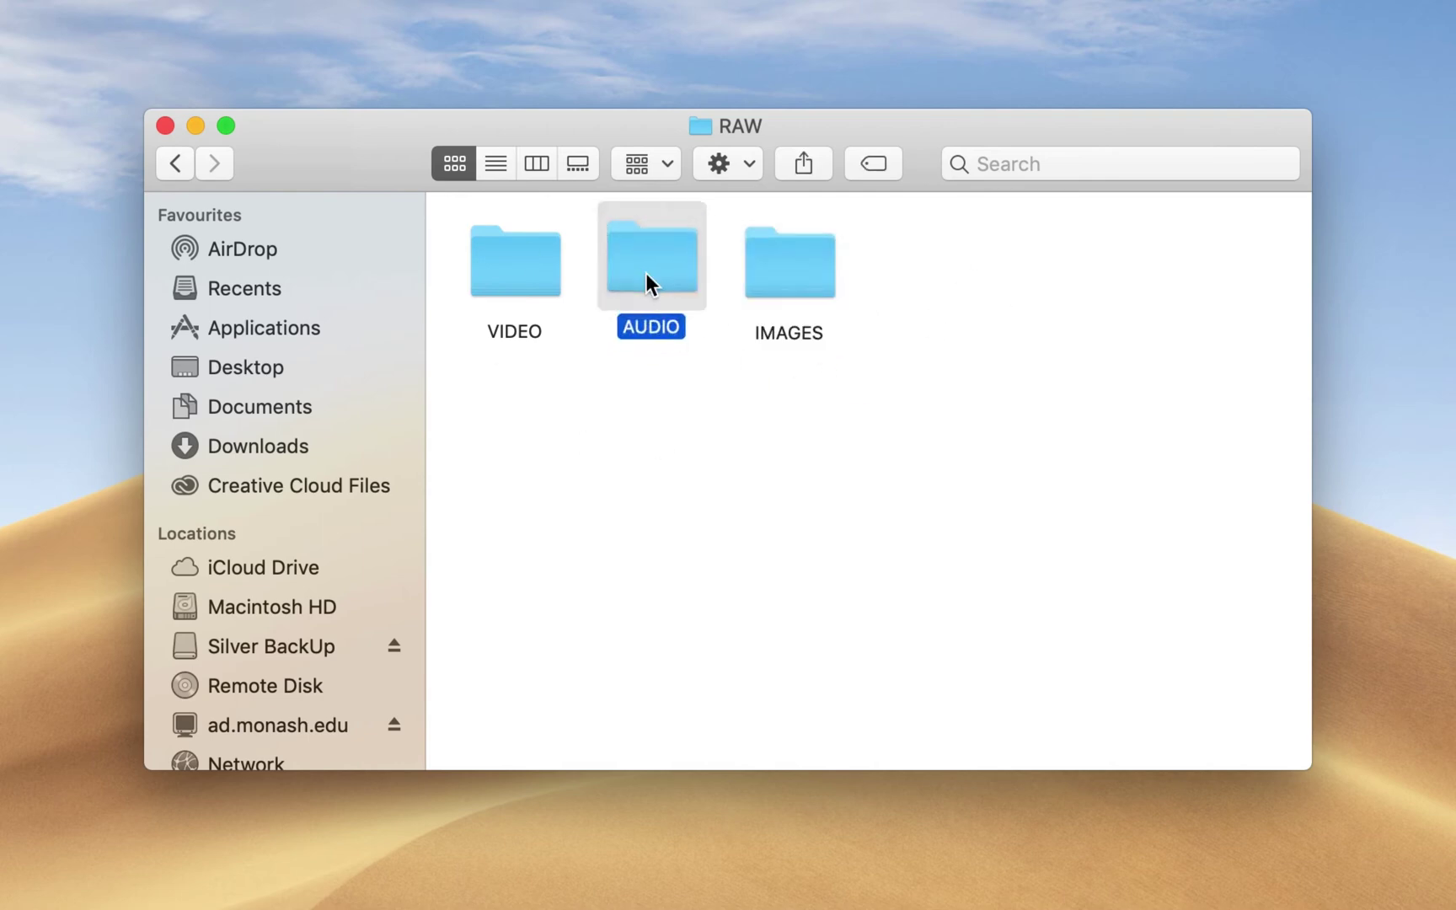
{"action": "left_click", "coordinate": [711, 384]}
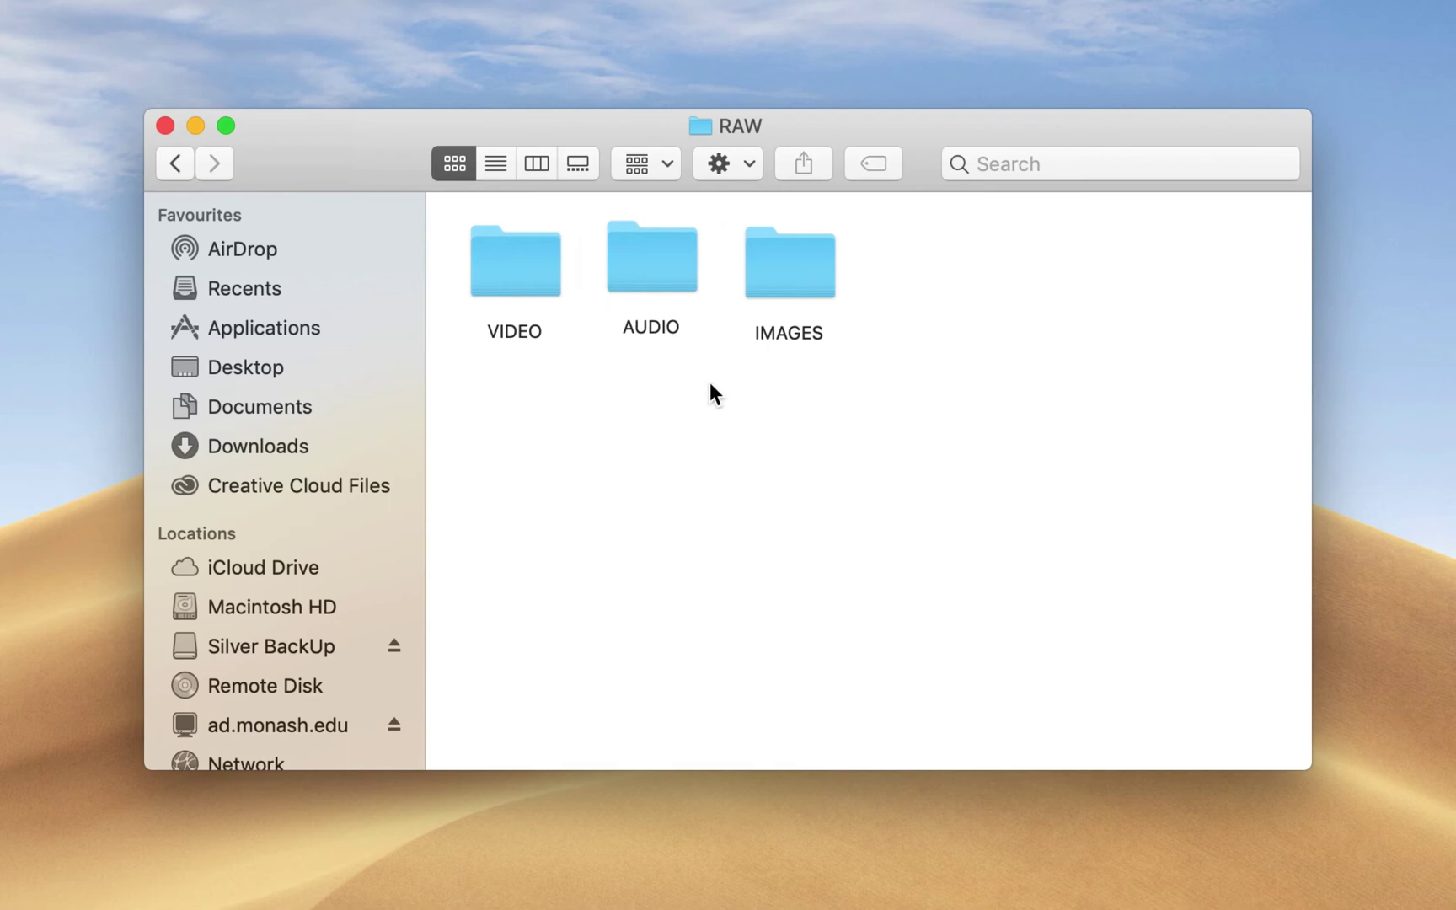
{"action": "left_click", "coordinate": [510, 268]}
{"action": "left_click", "coordinate": [672, 272]}
{"action": "left_click", "coordinate": [795, 278]}
{"action": "left_click", "coordinate": [654, 263]}
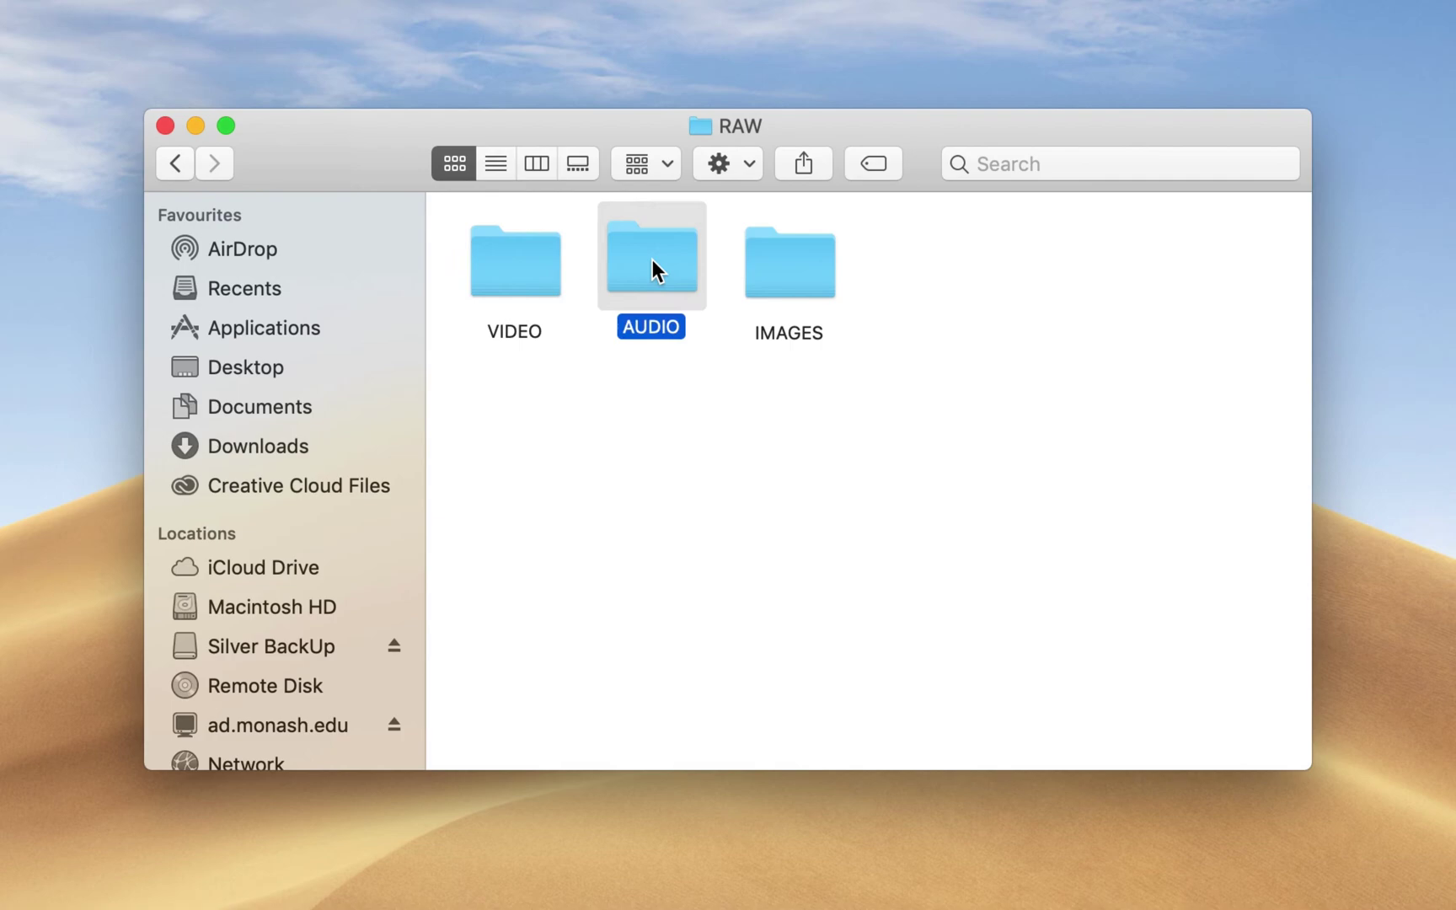
{"action": "left_click", "coordinate": [508, 266]}
{"action": "left_click", "coordinate": [685, 459]}
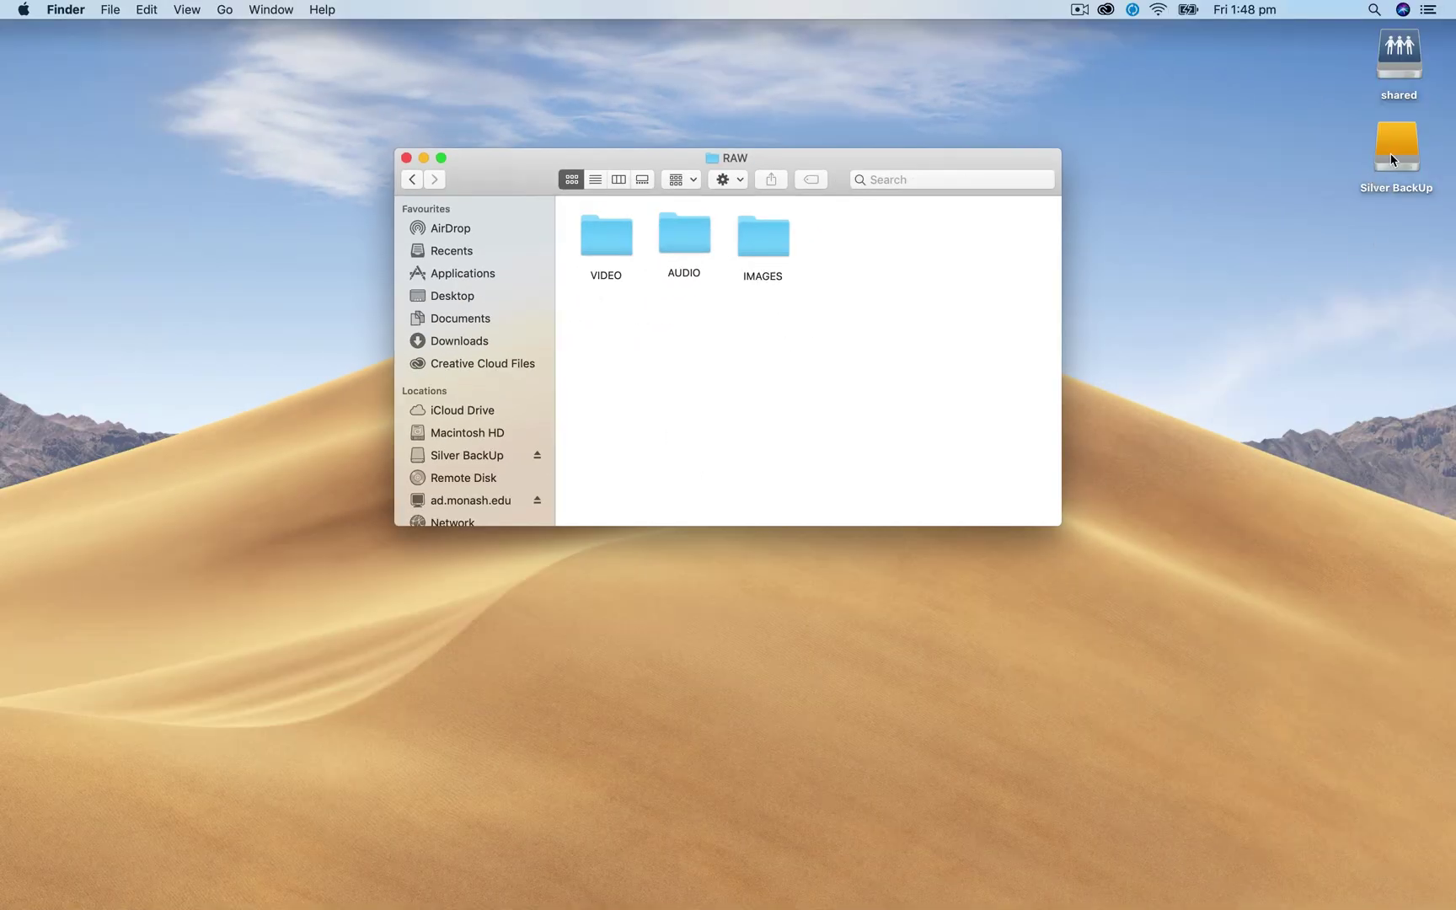
- Copy C0001.MP4 from the Silver BackUp drive into the VIDEO folder
{"action": "double_click", "coordinate": [1398, 150]}
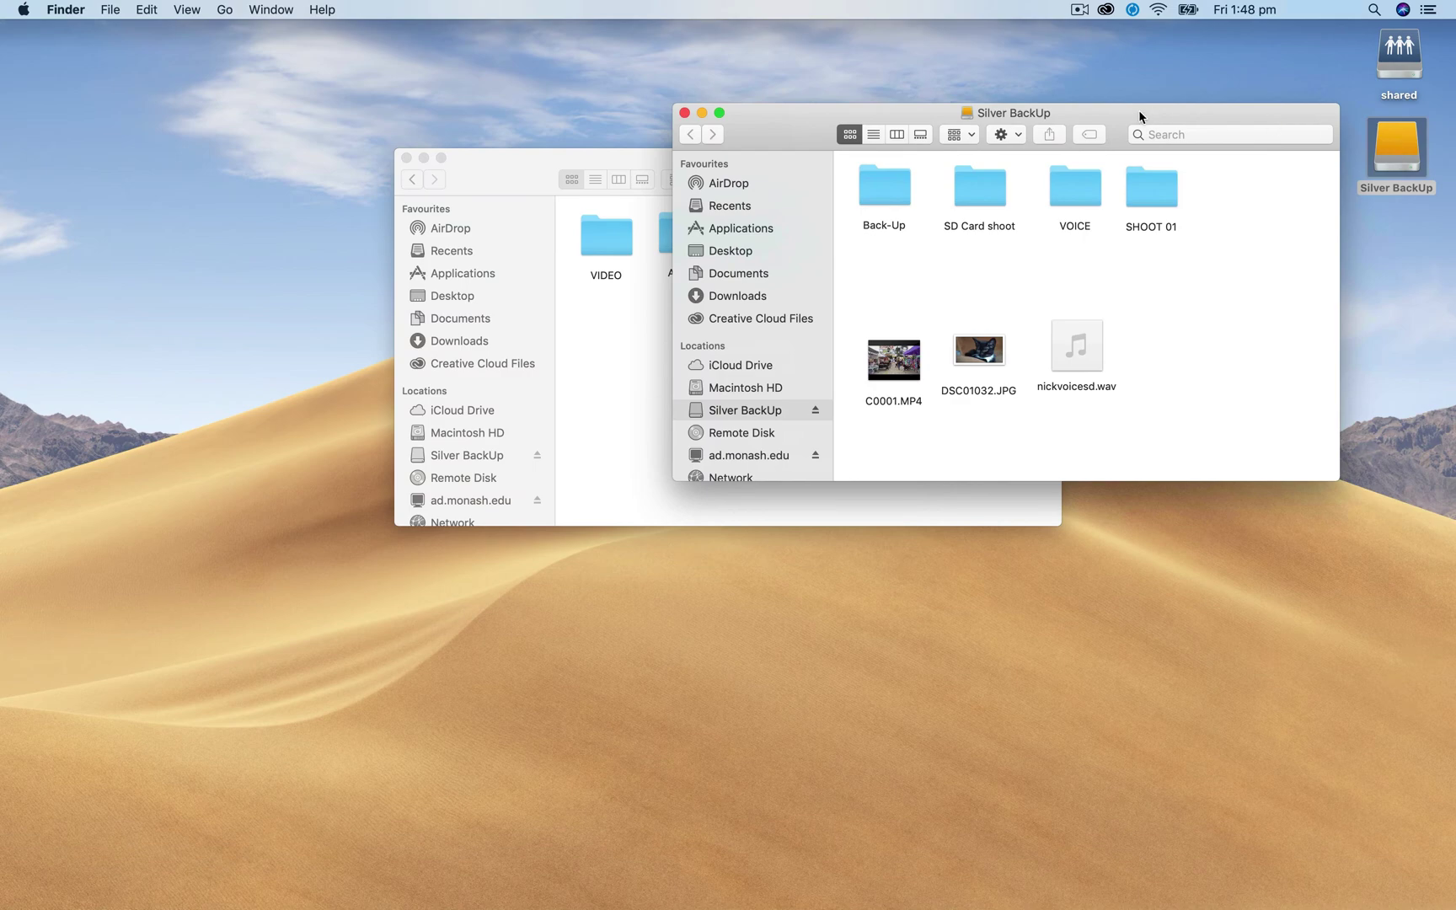
{"action": "left_click", "coordinate": [1235, 368]}
{"action": "left_click", "coordinate": [1310, 338]}
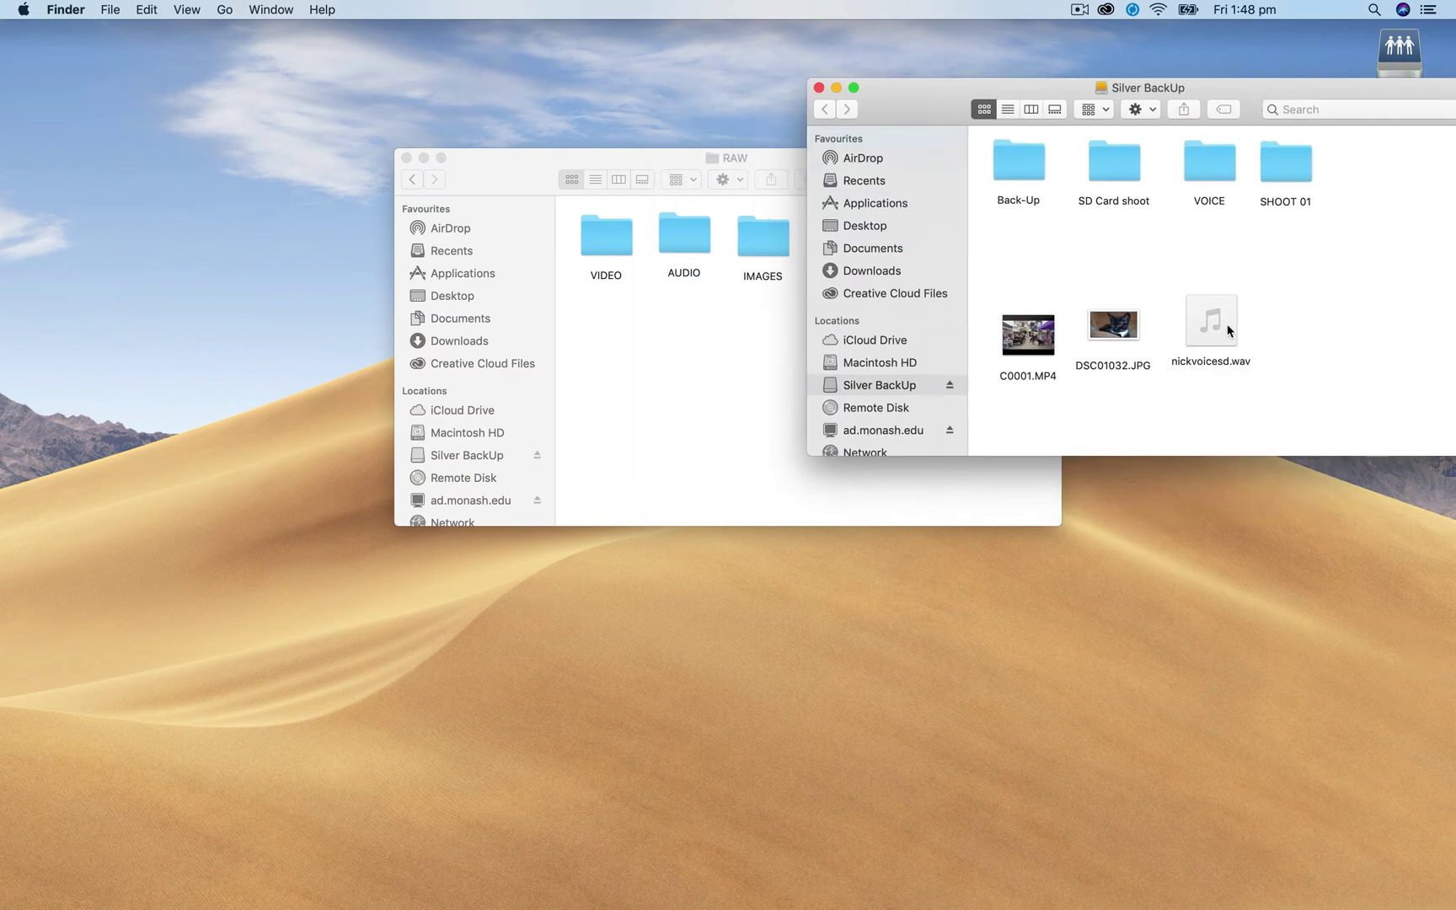
{"action": "mouse_move", "coordinate": [1042, 347]}
{"action": "left_click_drag", "start_coordinate": [1042, 347], "coordinate": [621, 254]}
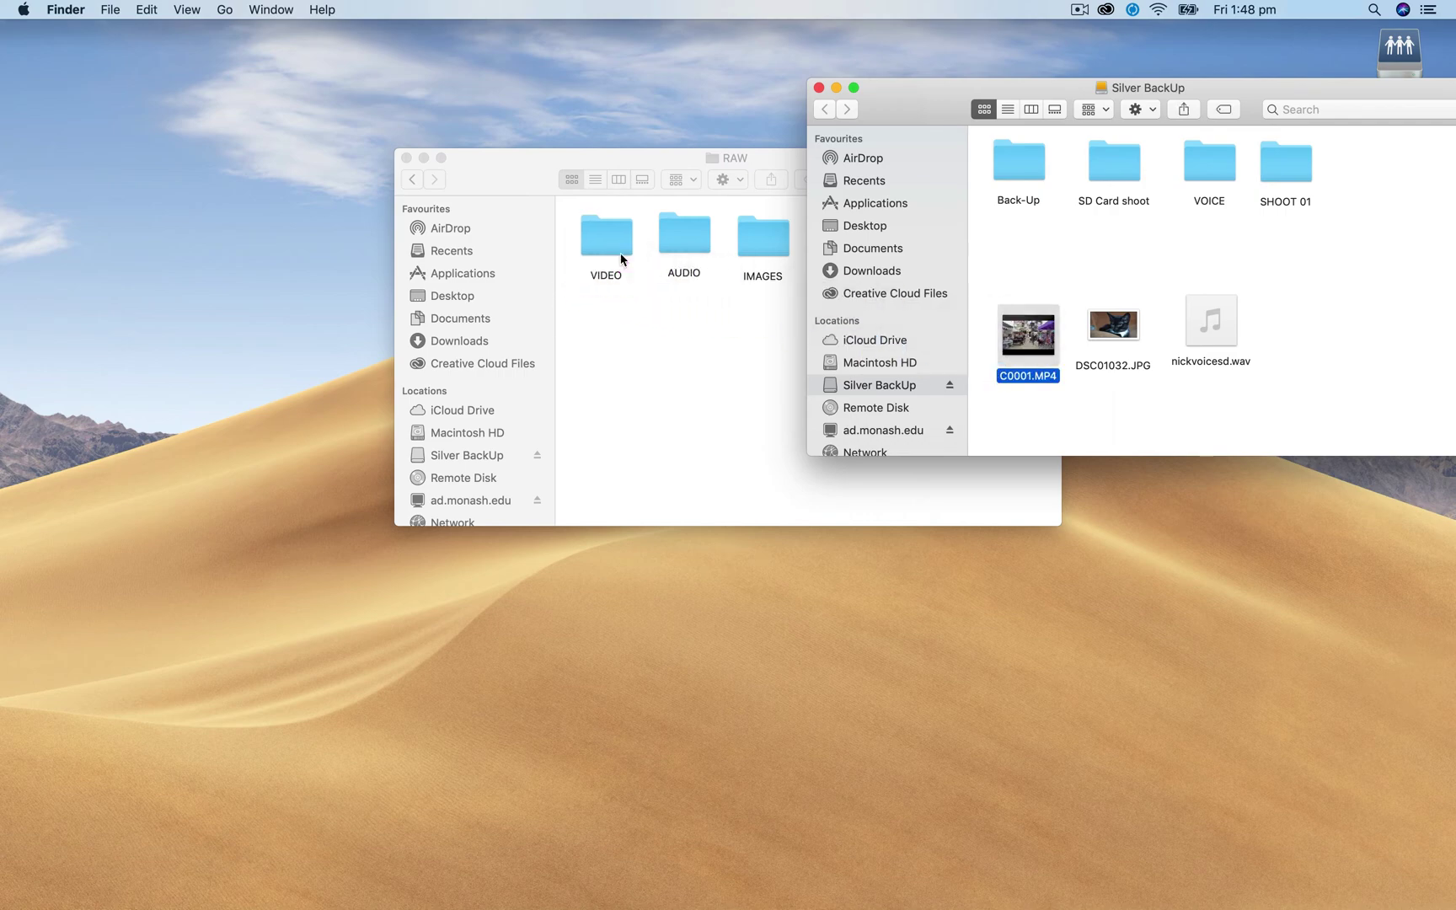
{"action": "left_click", "coordinate": [1082, 273]}
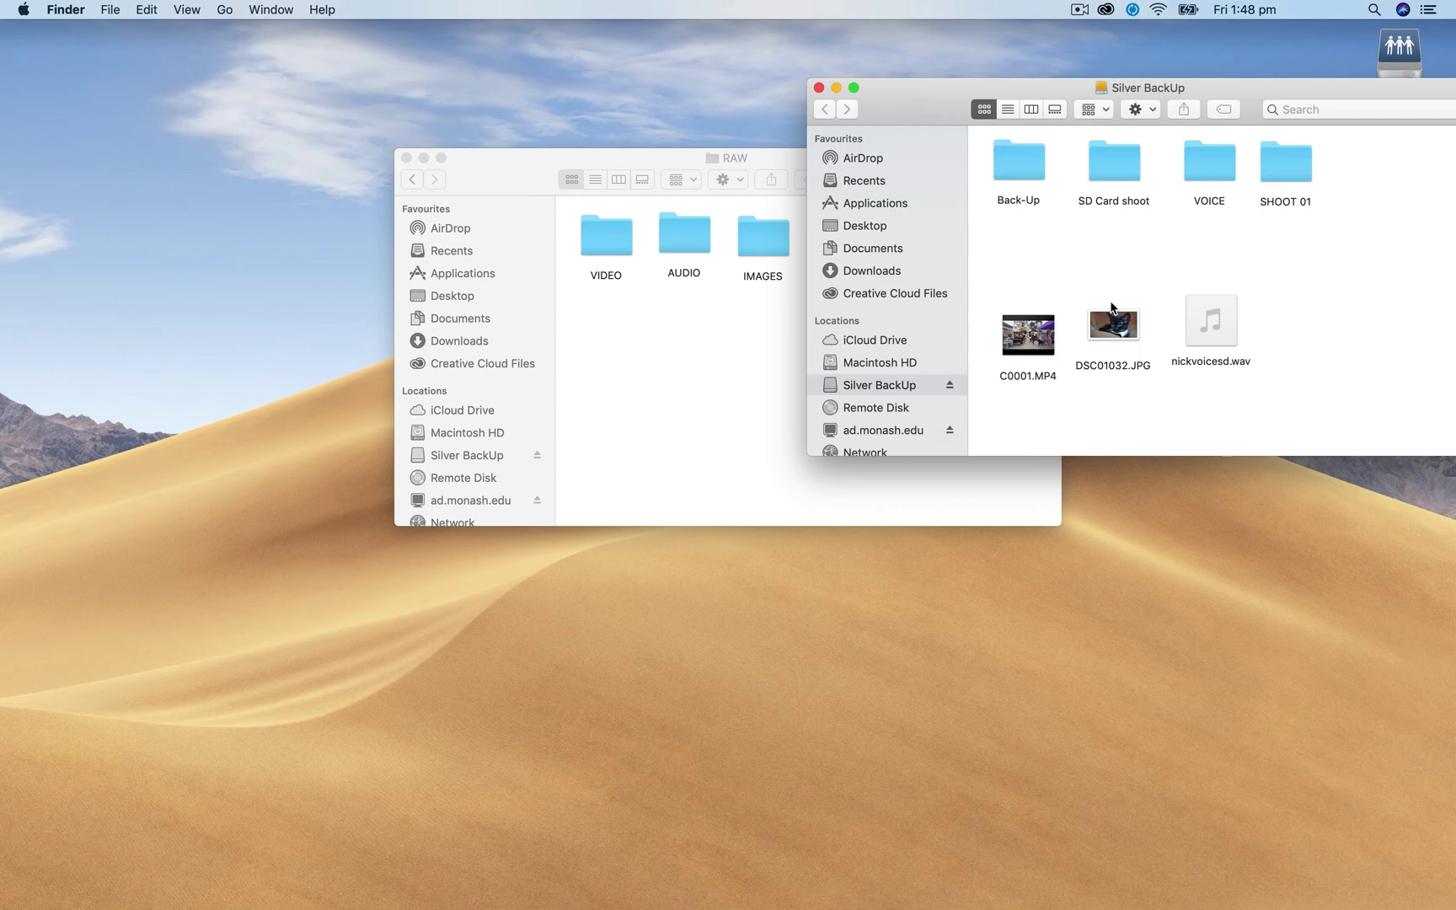
- Copy the WAV voice recording into AUDIO and DSC01032.JPG into IMAGES
{"action": "left_click", "coordinate": [1214, 322]}
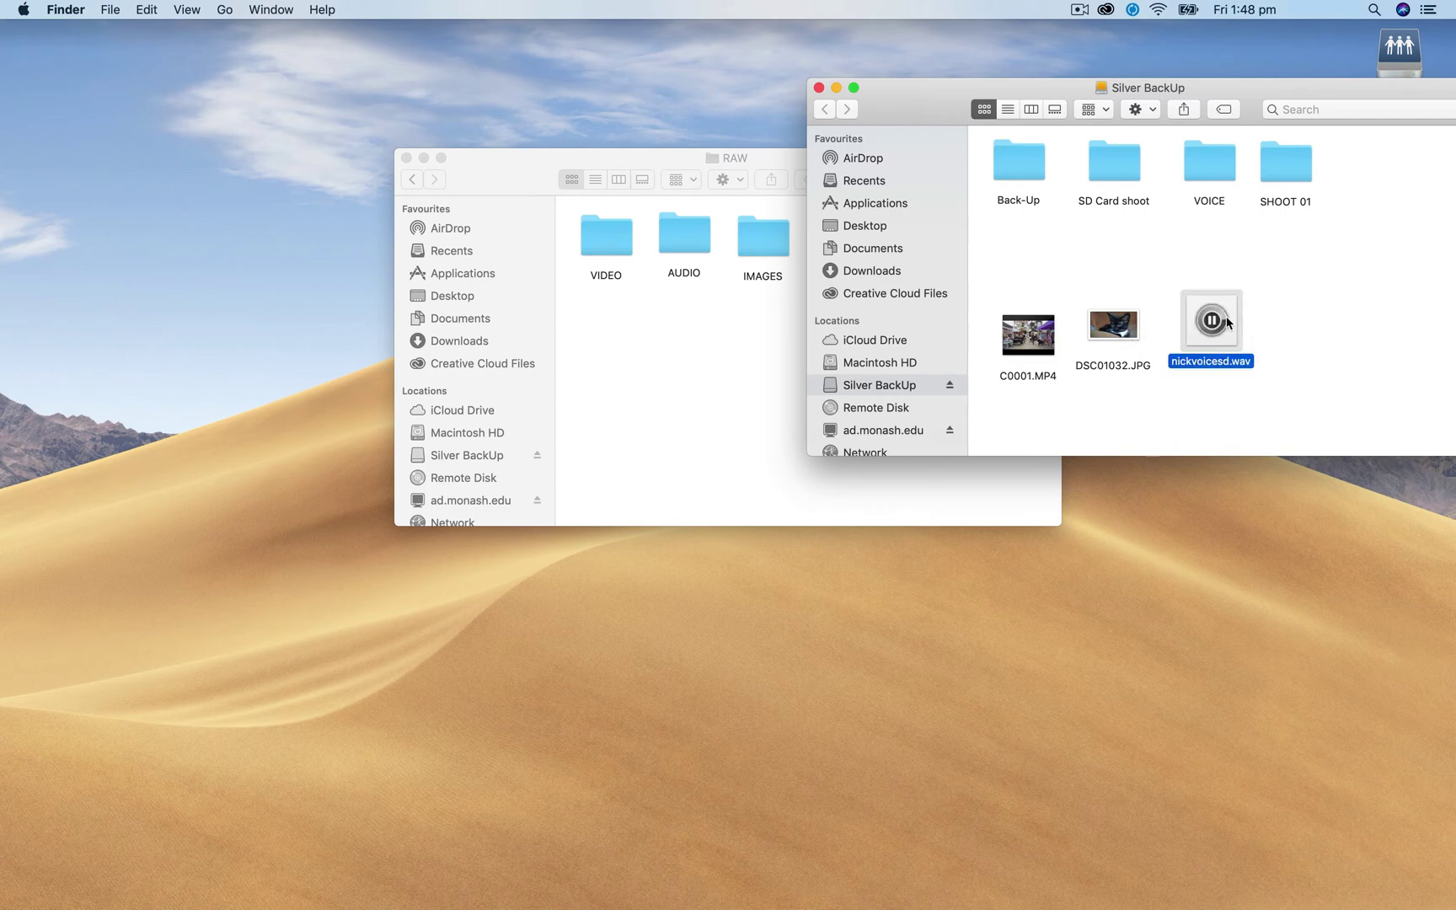
{"action": "left_click_drag", "start_coordinate": [1228, 338], "coordinate": [683, 242]}
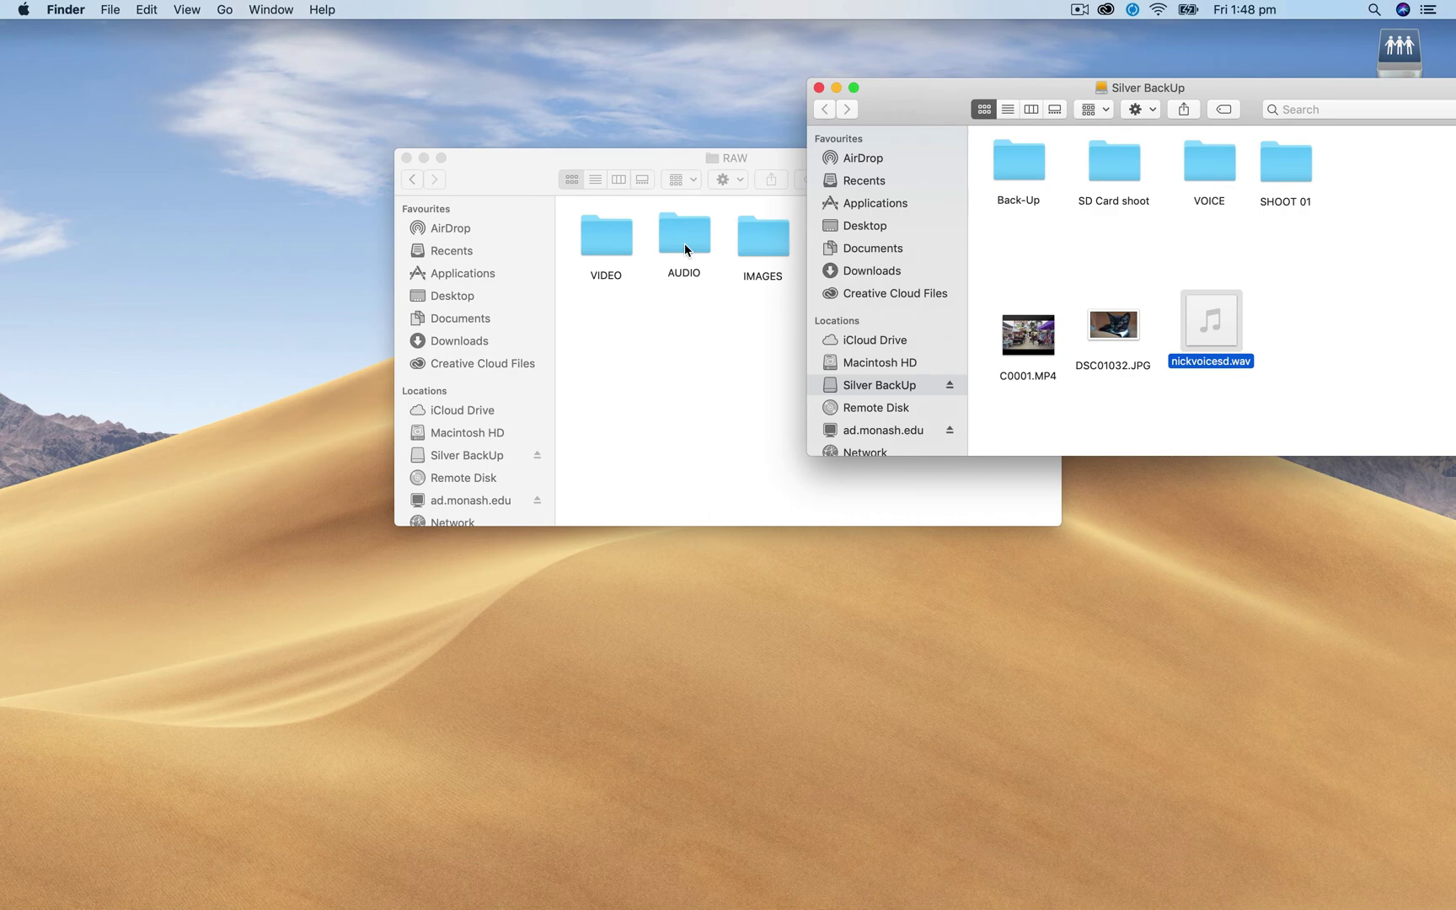
{"action": "left_click", "coordinate": [1116, 368]}
{"action": "double_click", "coordinate": [1133, 329]}
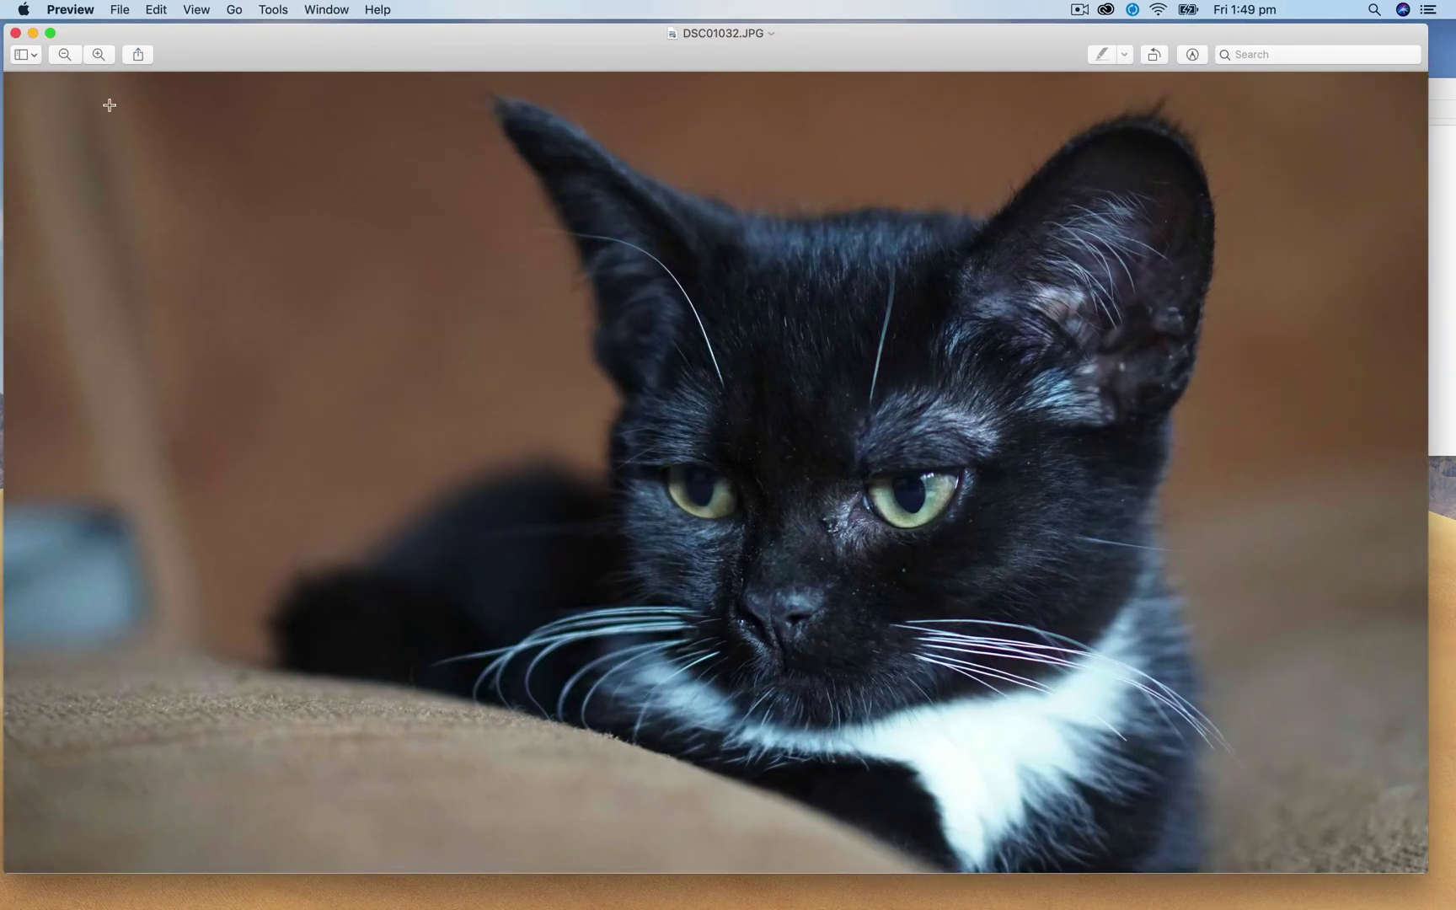
{"action": "left_click", "coordinate": [15, 34]}
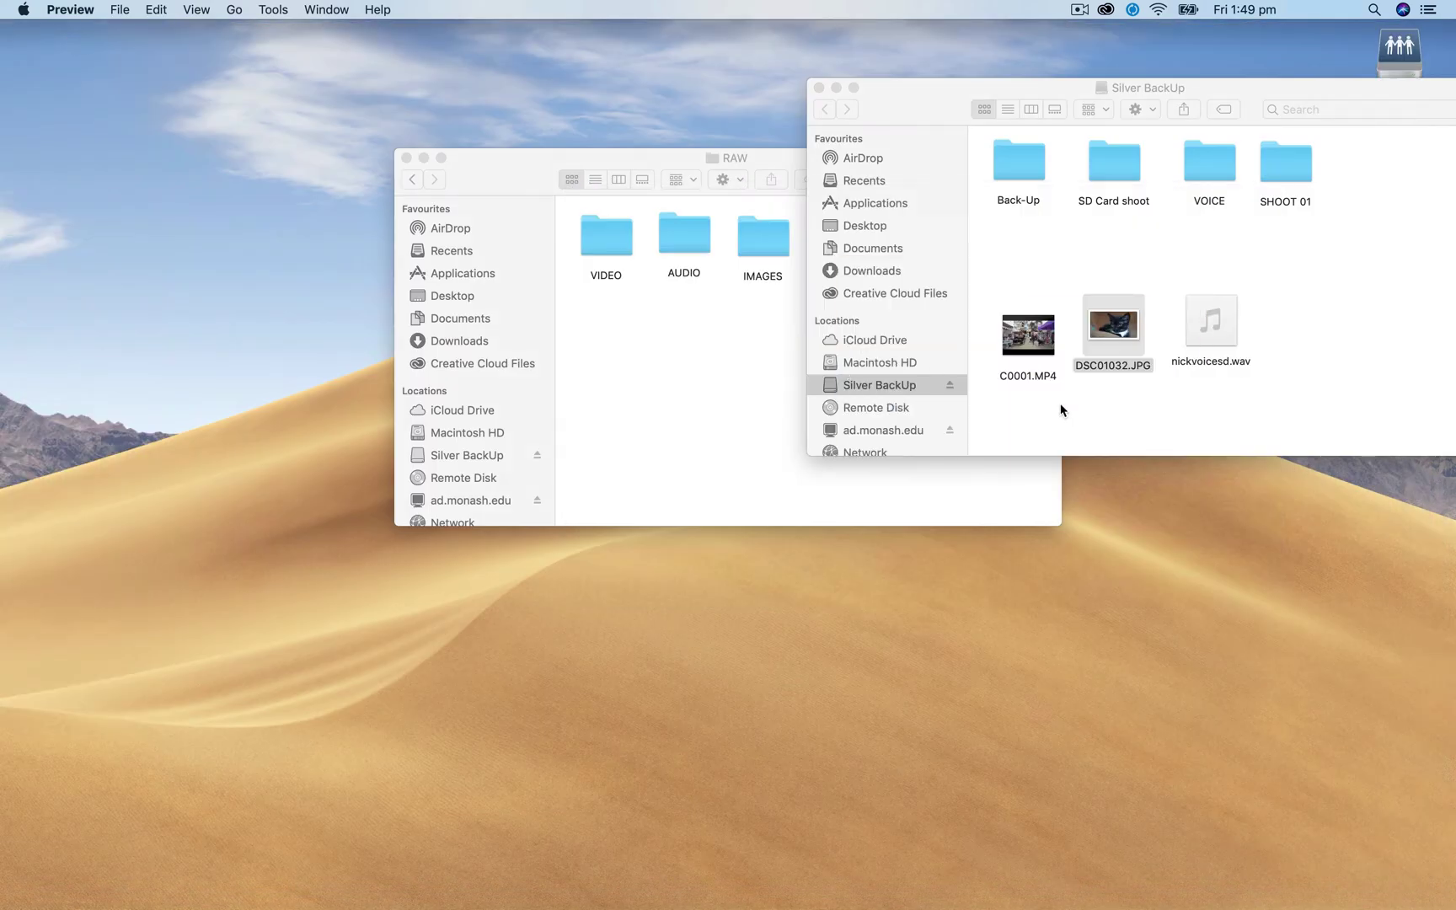
{"action": "left_click_drag", "start_coordinate": [1134, 346], "coordinate": [761, 250]}
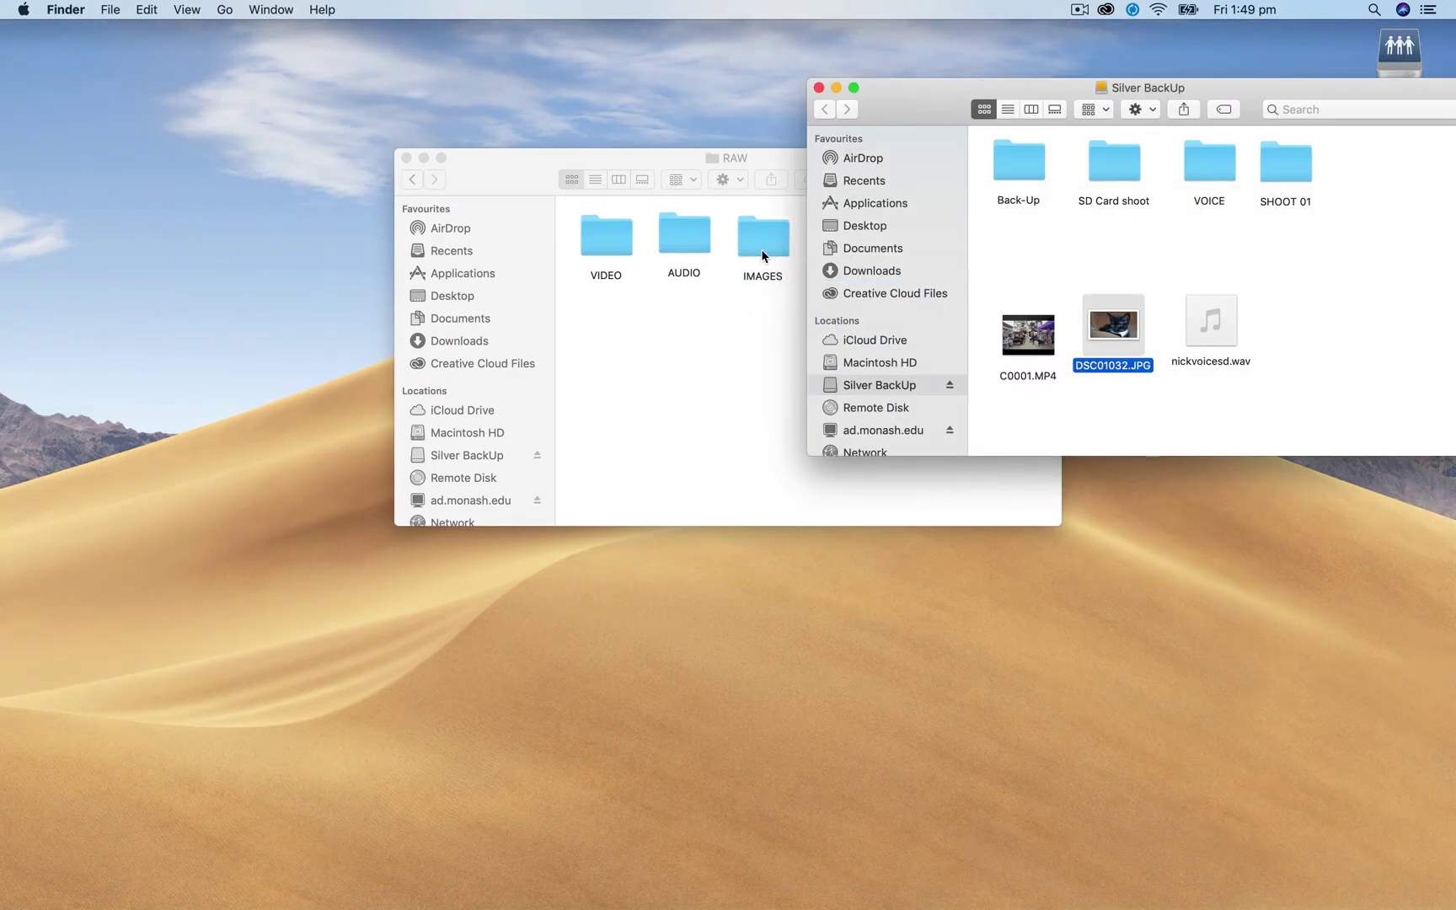
- Verify the VIDEO, AUDIO and IMAGES contents, return to VIDEOPROJECT, and hide Silver BackUp
{"action": "left_click", "coordinate": [752, 350]}
{"action": "double_click", "coordinate": [599, 230]}
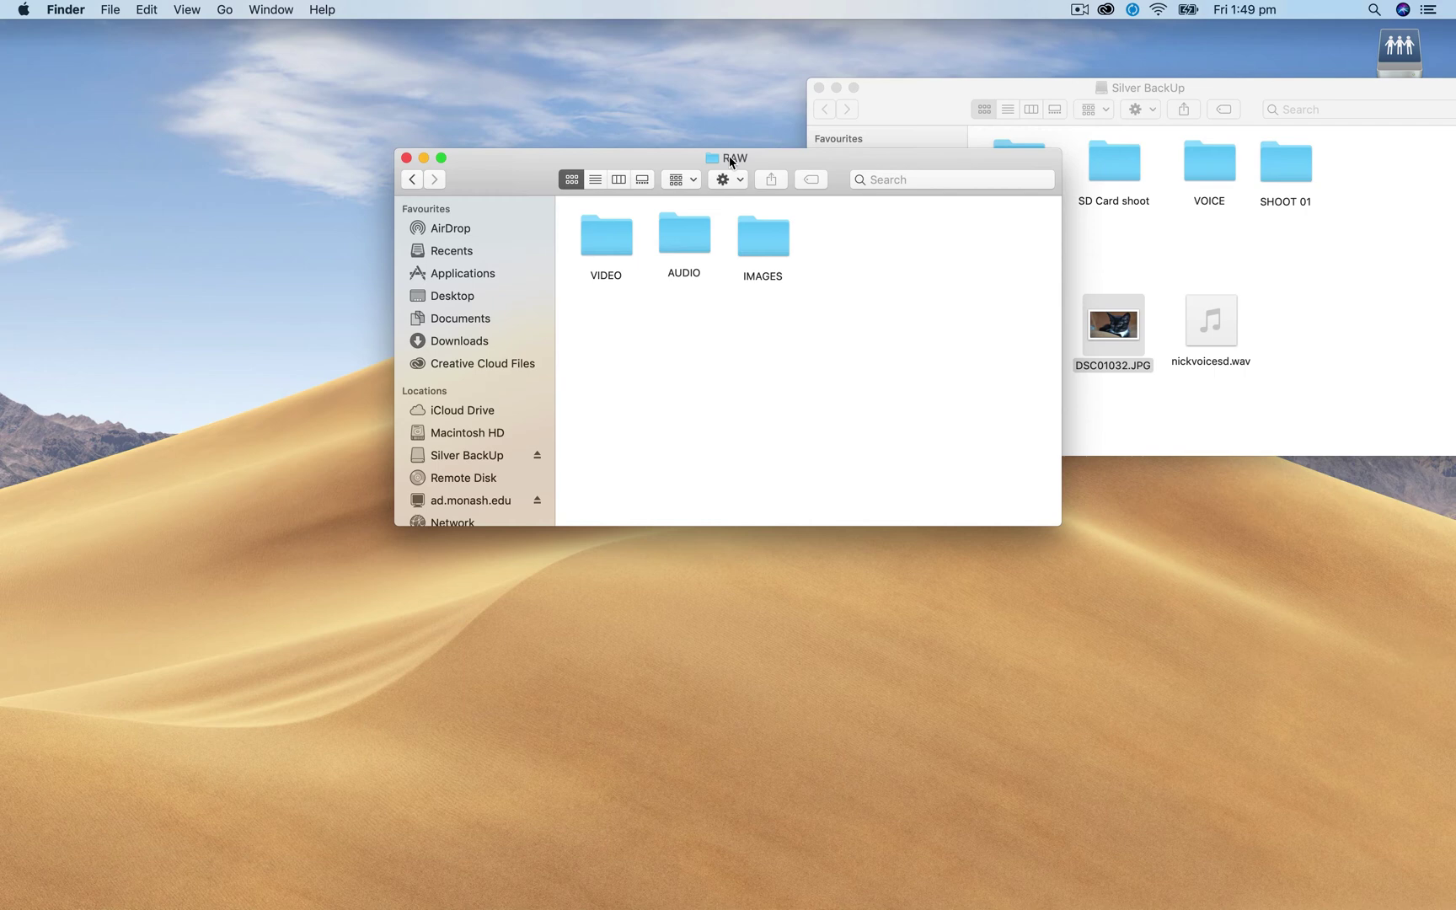
{"action": "left_click", "coordinate": [412, 179]}
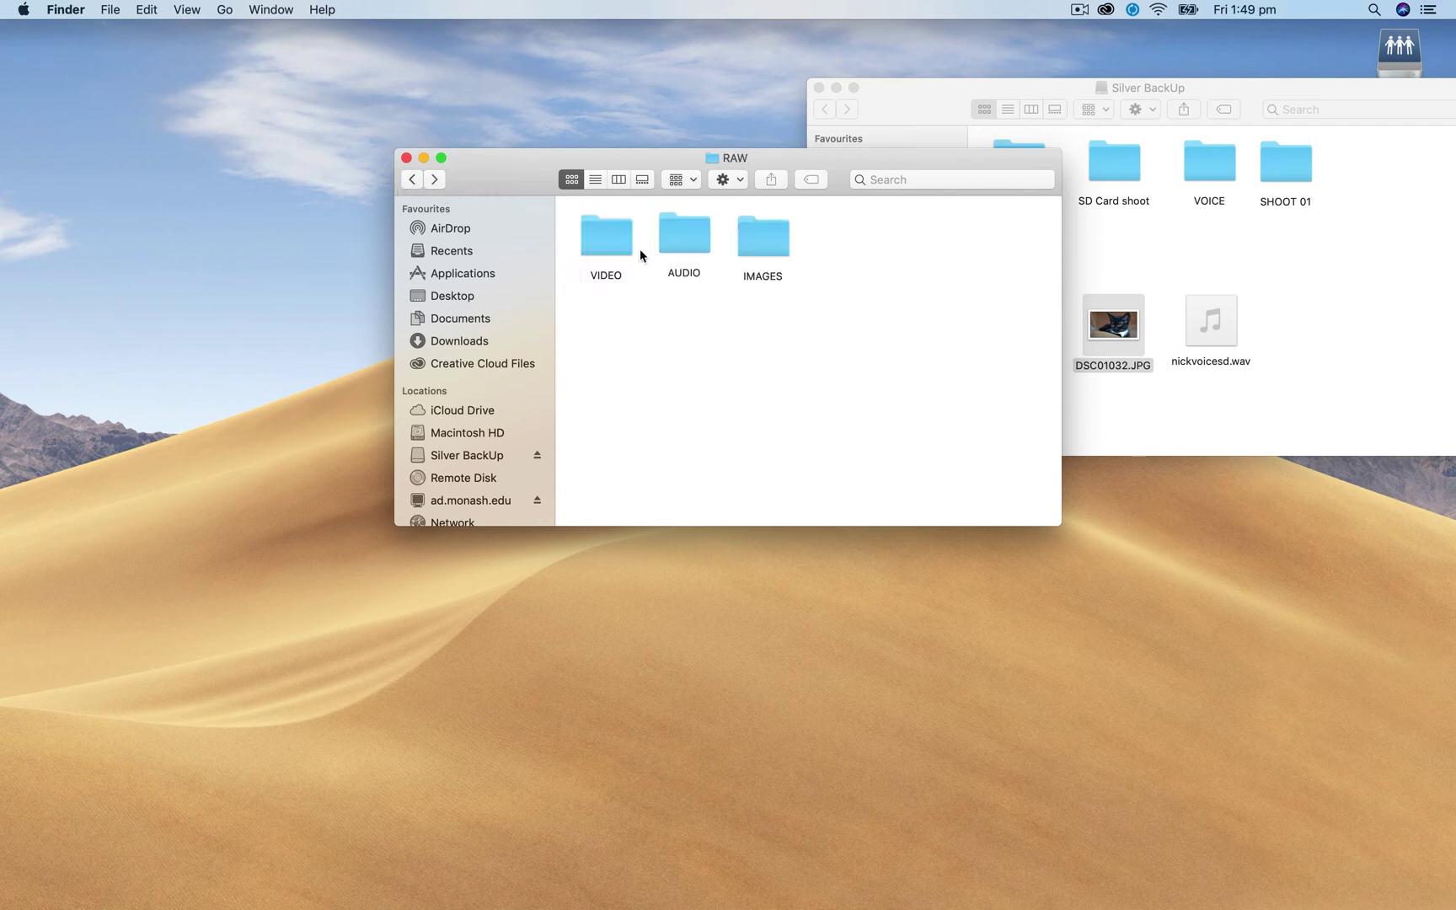
{"action": "double_click", "coordinate": [695, 249]}
{"action": "left_click", "coordinate": [412, 179]}
{"action": "double_click", "coordinate": [758, 235]}
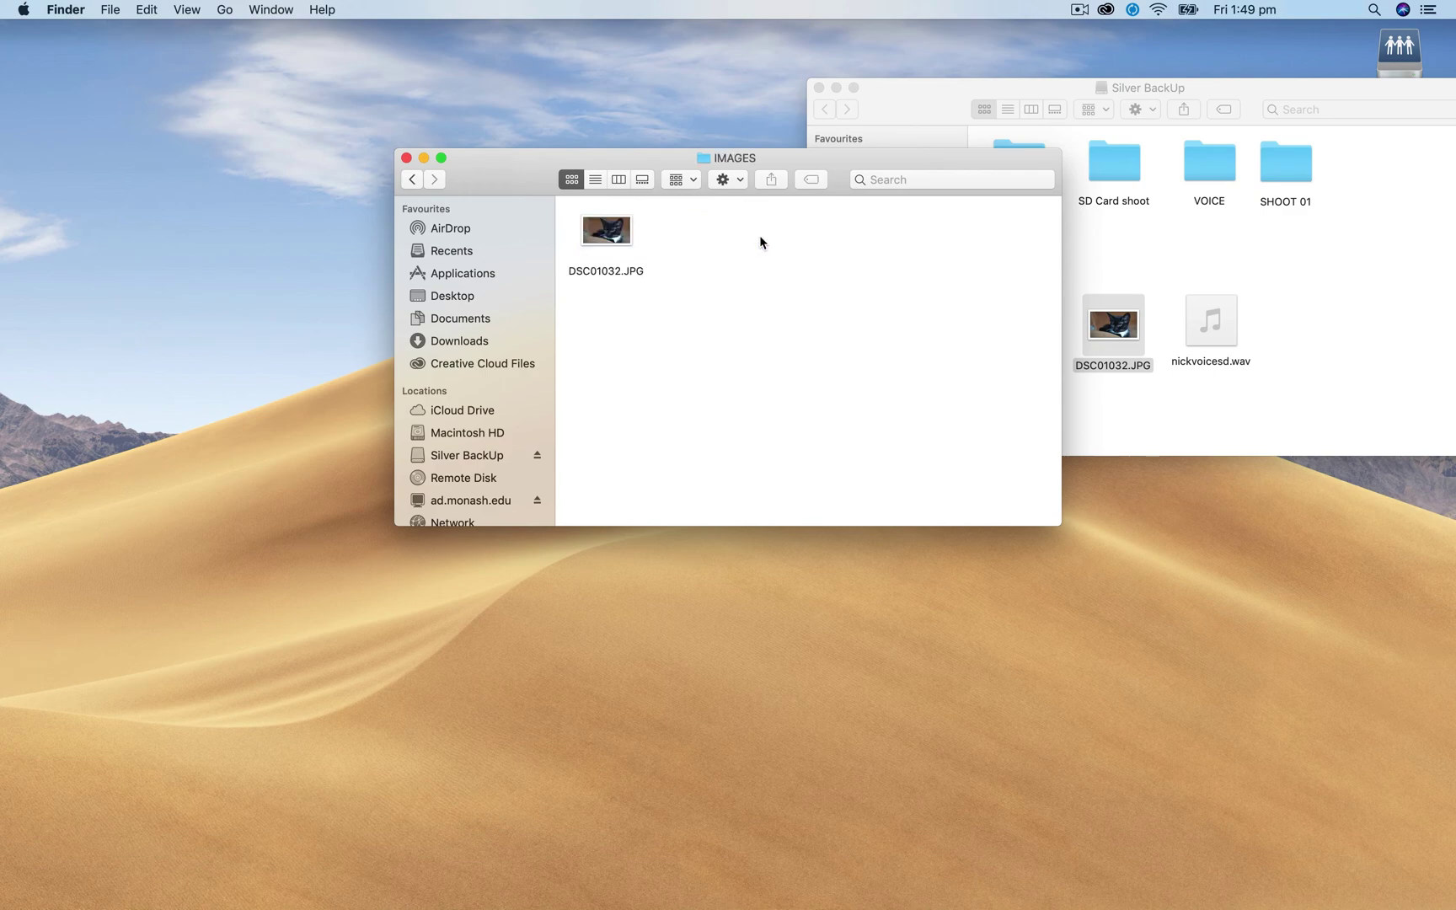
{"action": "left_click", "coordinate": [418, 179]}
{"action": "left_click", "coordinate": [417, 179]}
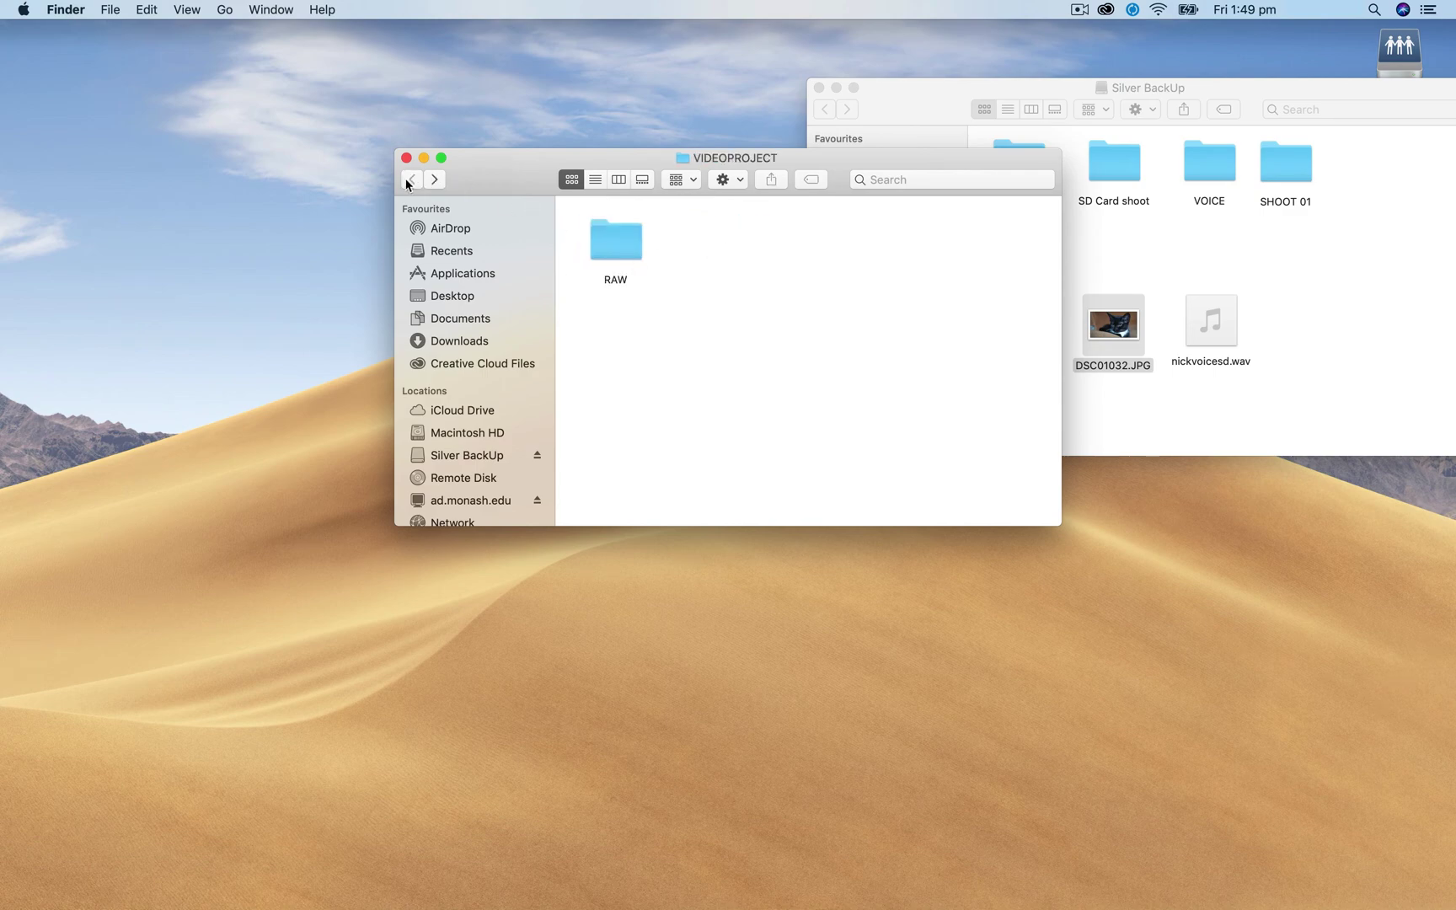
{"action": "double_click", "coordinate": [818, 81]}
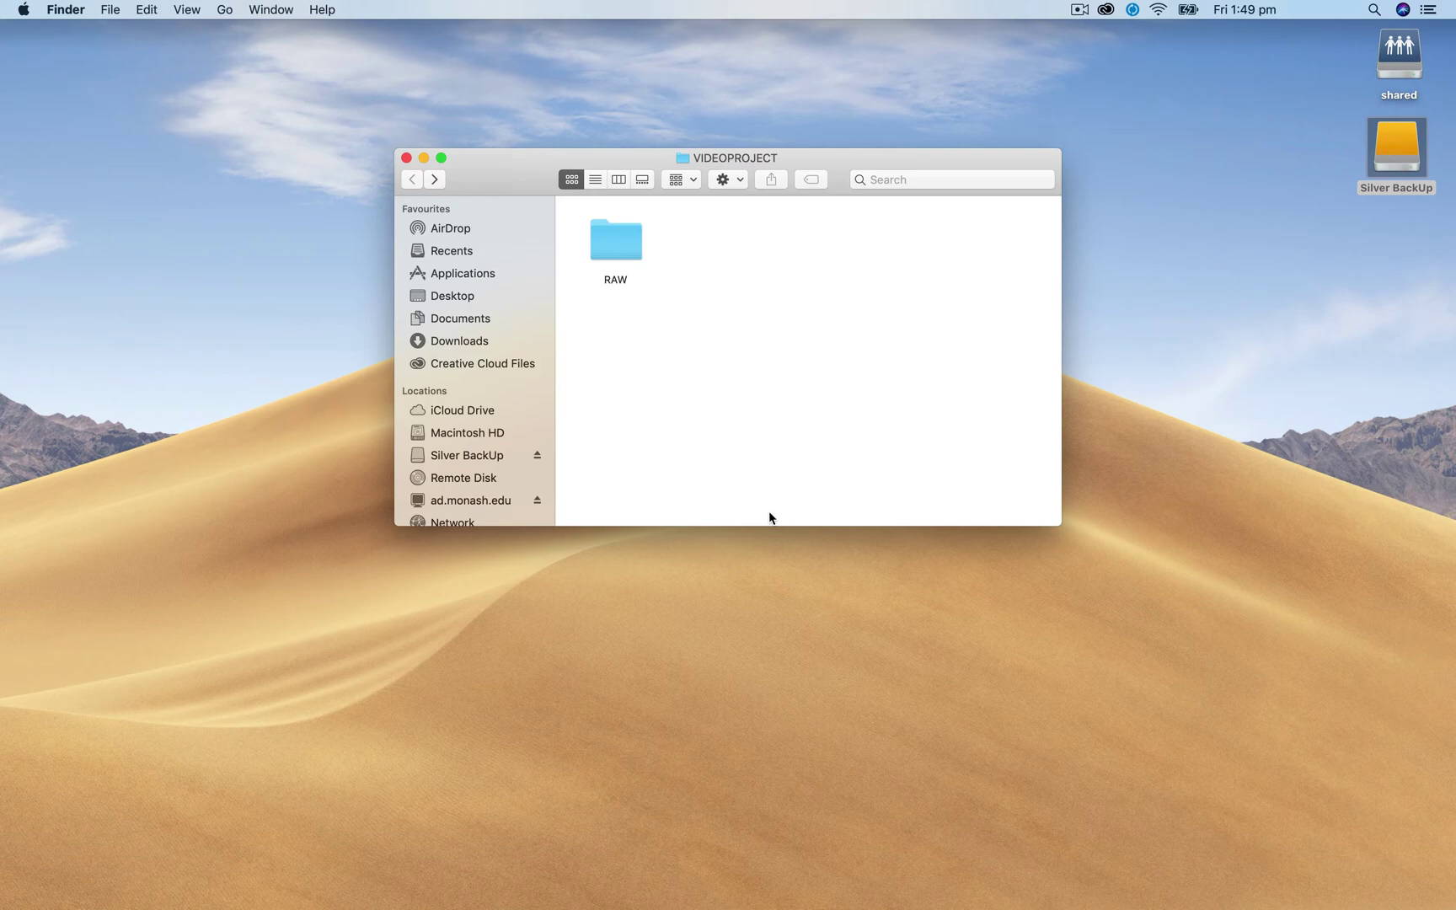
- Launch Adobe Premiere Pro from Launchpad
{"action": "mouse_move", "coordinate": [710, 907]}
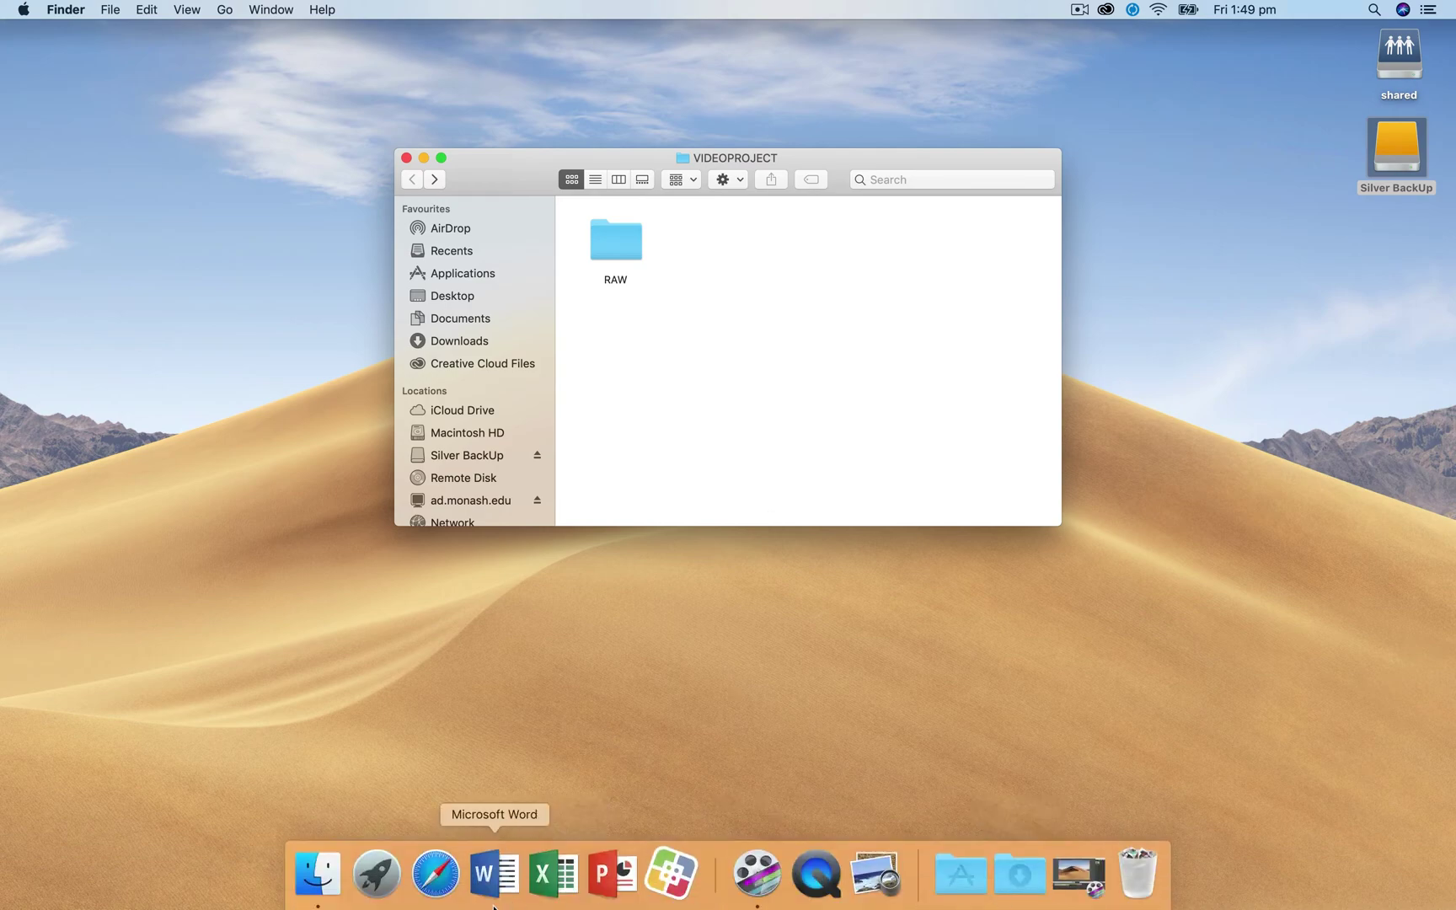
{"action": "left_click", "coordinate": [376, 874]}
{"action": "left_click", "coordinate": [215, 269]}
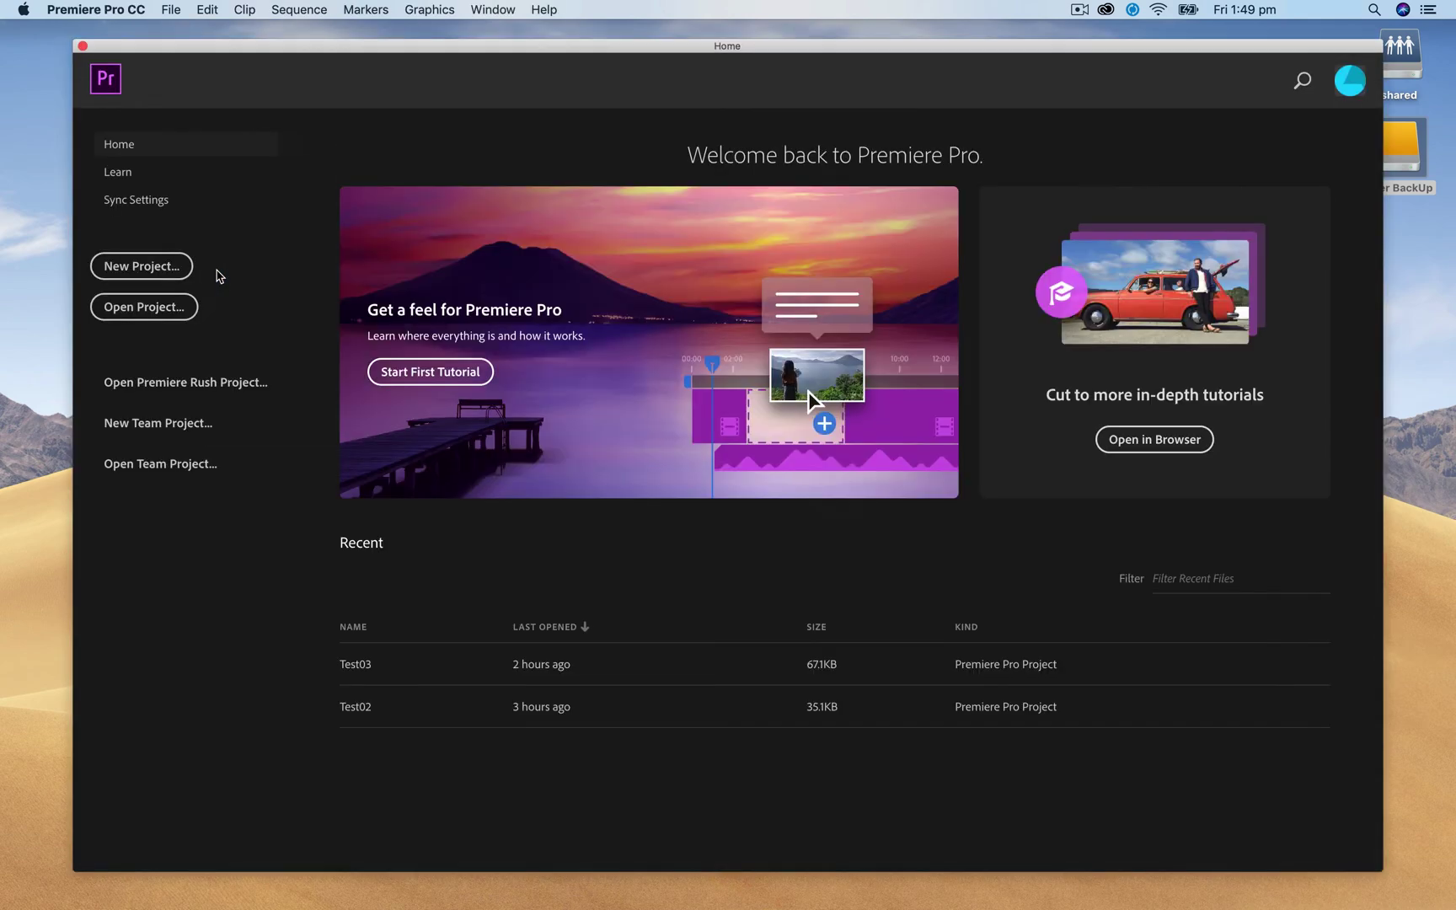
- Start a new project and name it VIDEOPROJECT instead of Untitled
{"action": "left_click", "coordinate": [142, 267]}
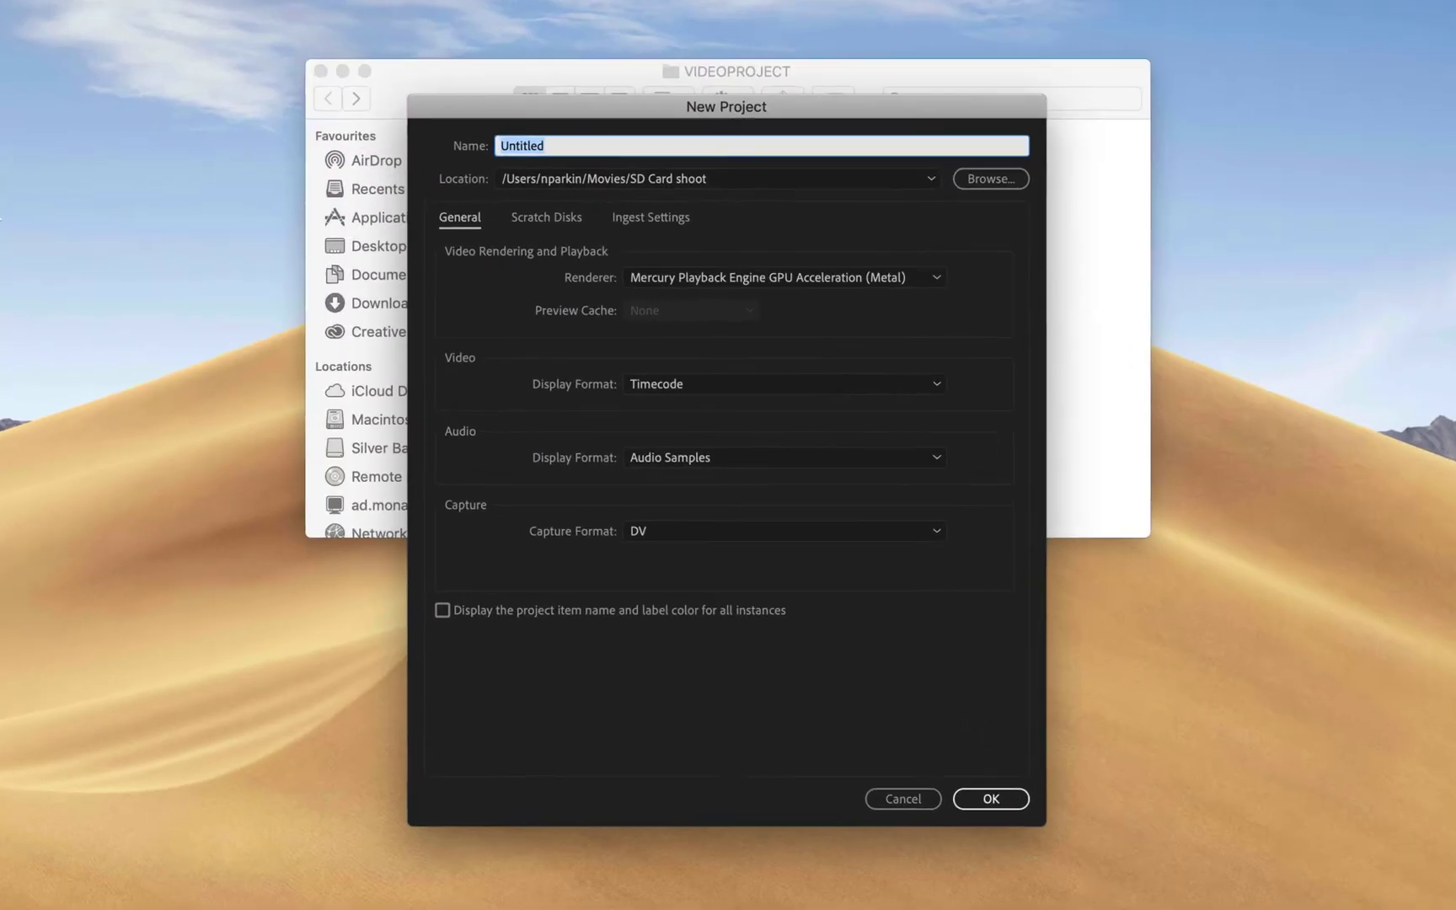
{"action": "left_click", "coordinate": [586, 146]}
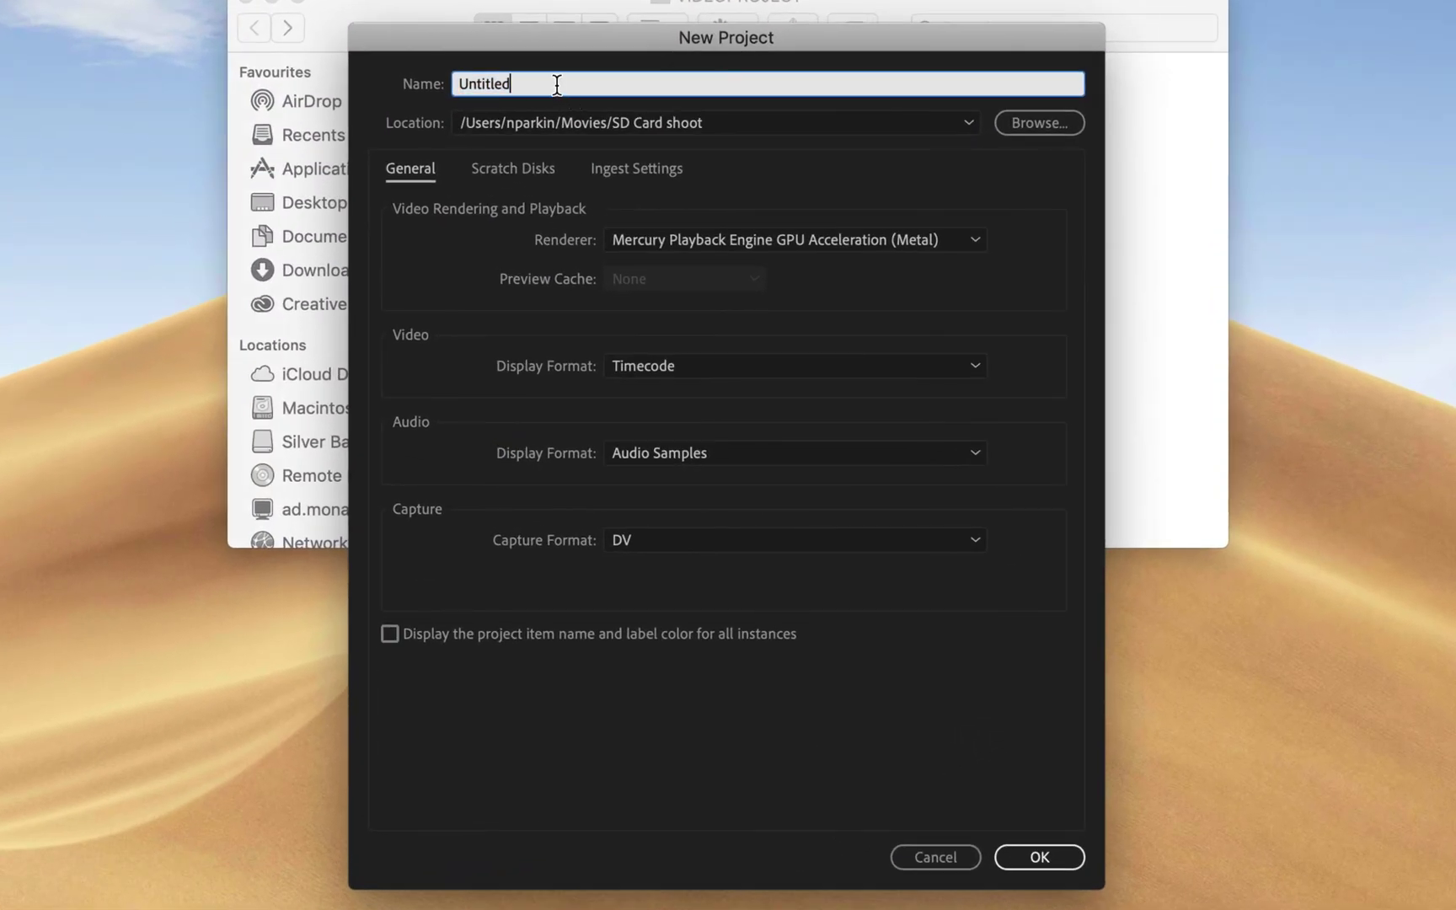
{"action": "double_click", "coordinate": [473, 82]}
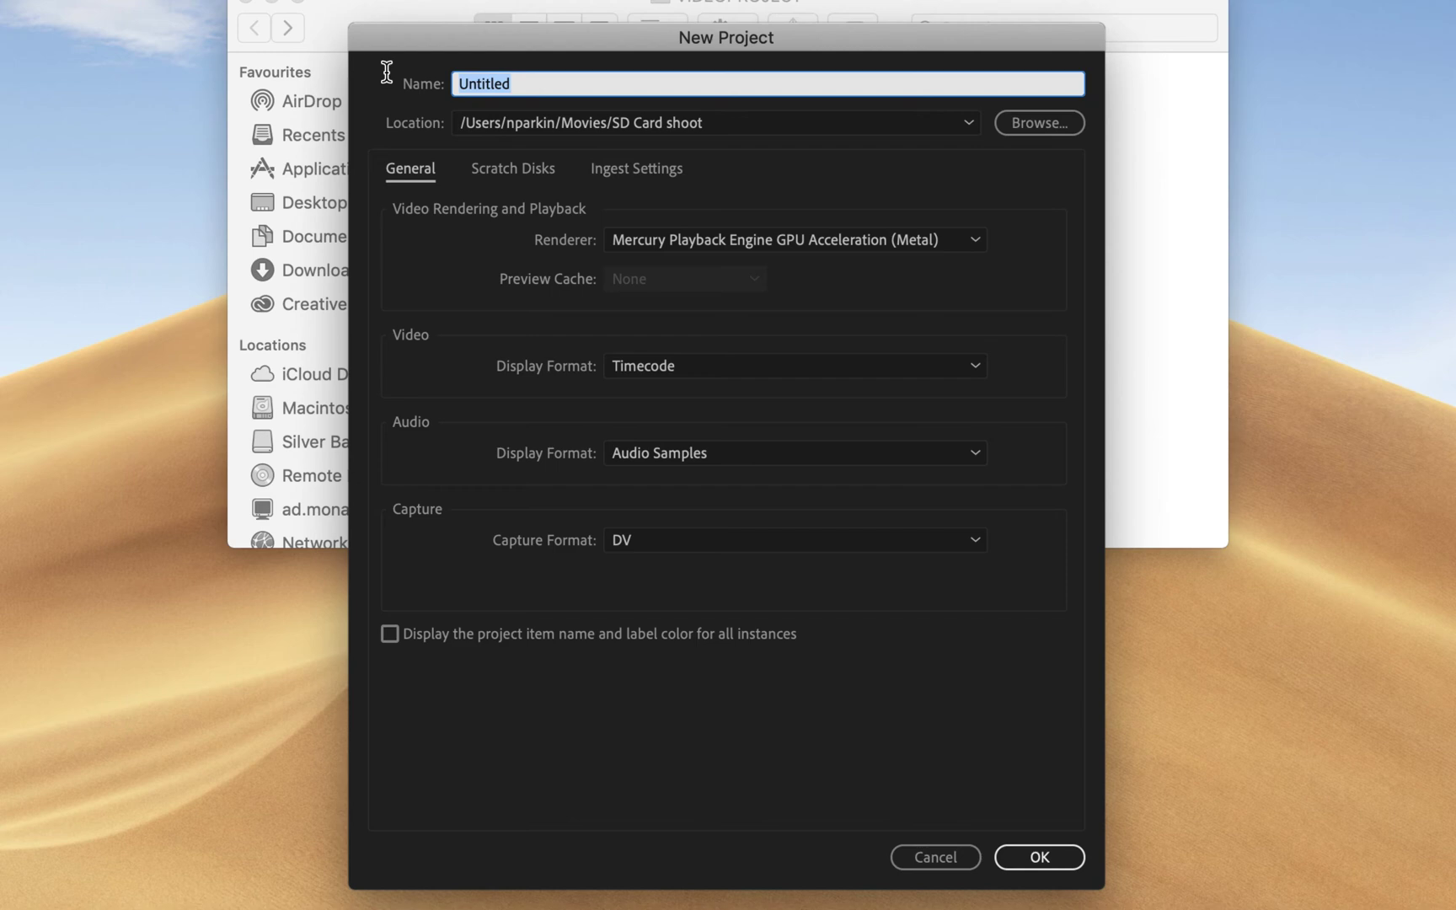
{"action": "type", "text": "VIDEOPRO"}
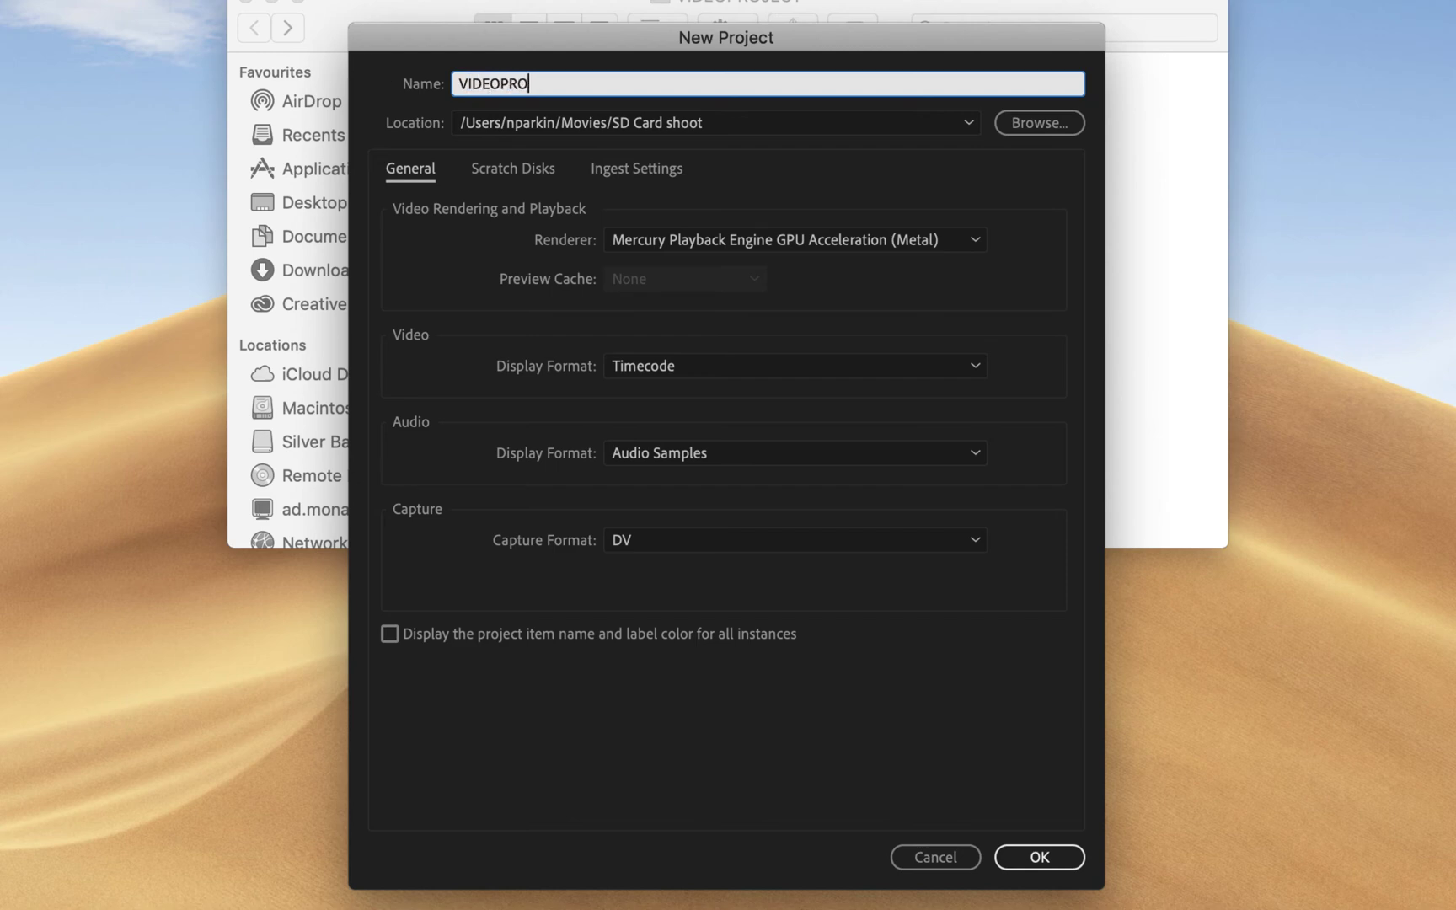
{"action": "type", "text": "JECT"}
{"action": "double_click", "coordinate": [497, 82]}
{"action": "left_click", "coordinate": [542, 83]}
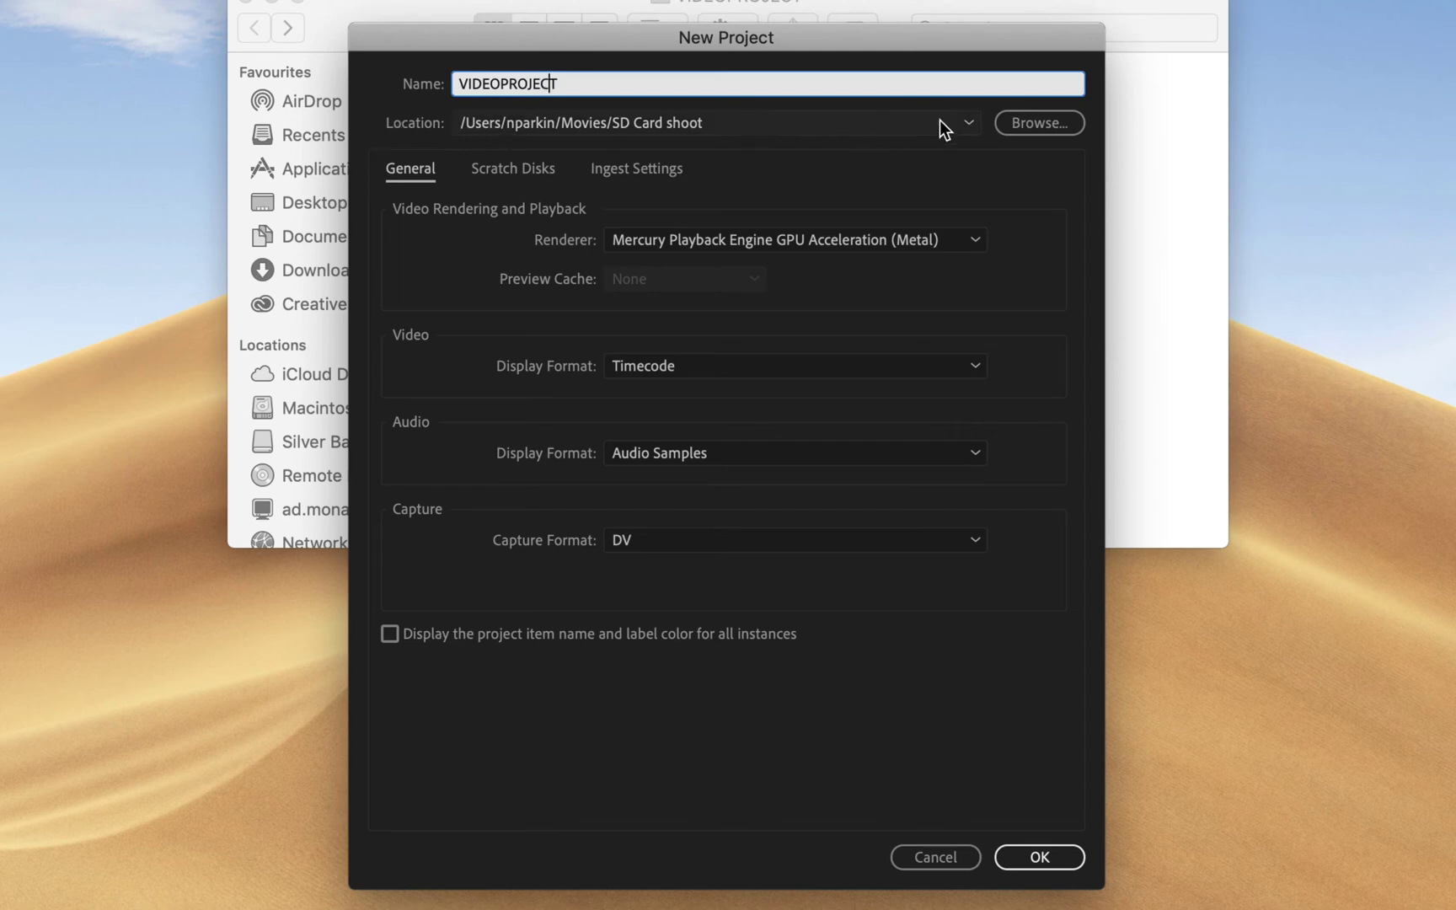
- Set the project location to Desktop > VIDEOPROJECT
{"action": "left_click", "coordinate": [1021, 119]}
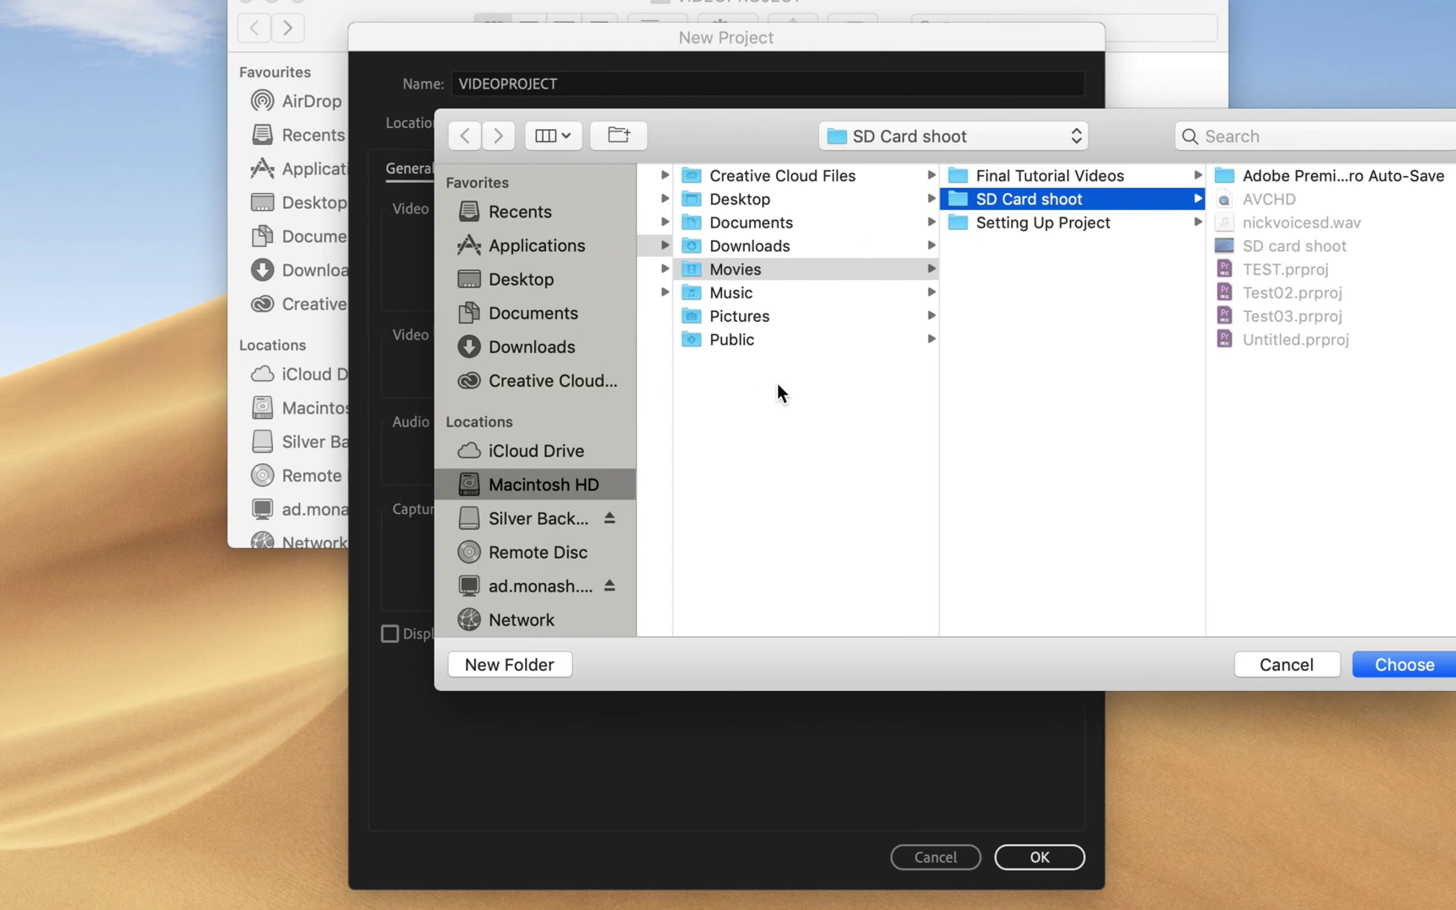
{"action": "left_click", "coordinate": [544, 283]}
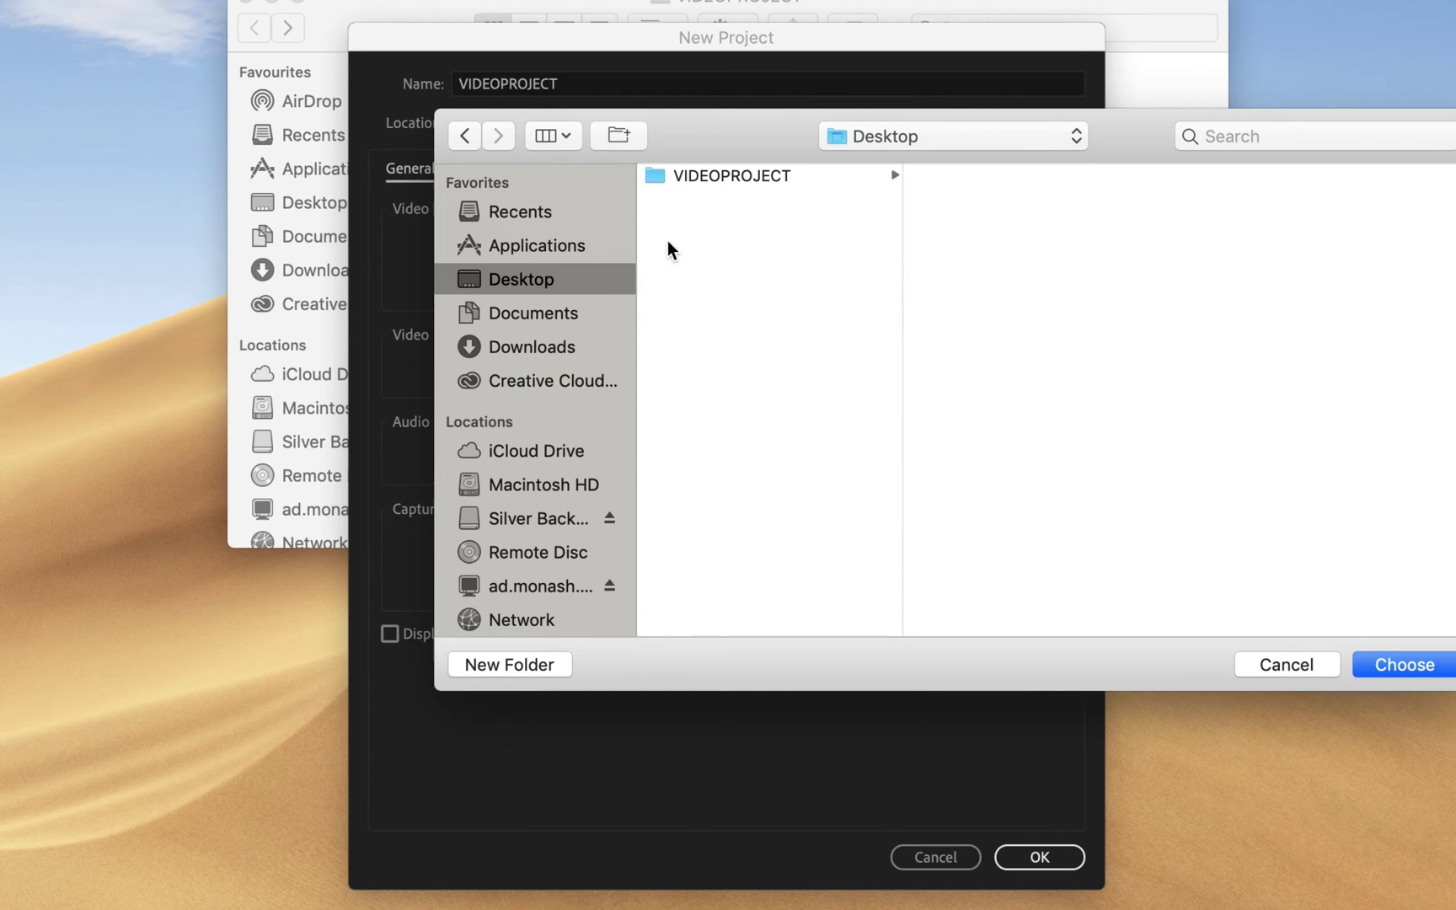
{"action": "left_click", "coordinate": [722, 174]}
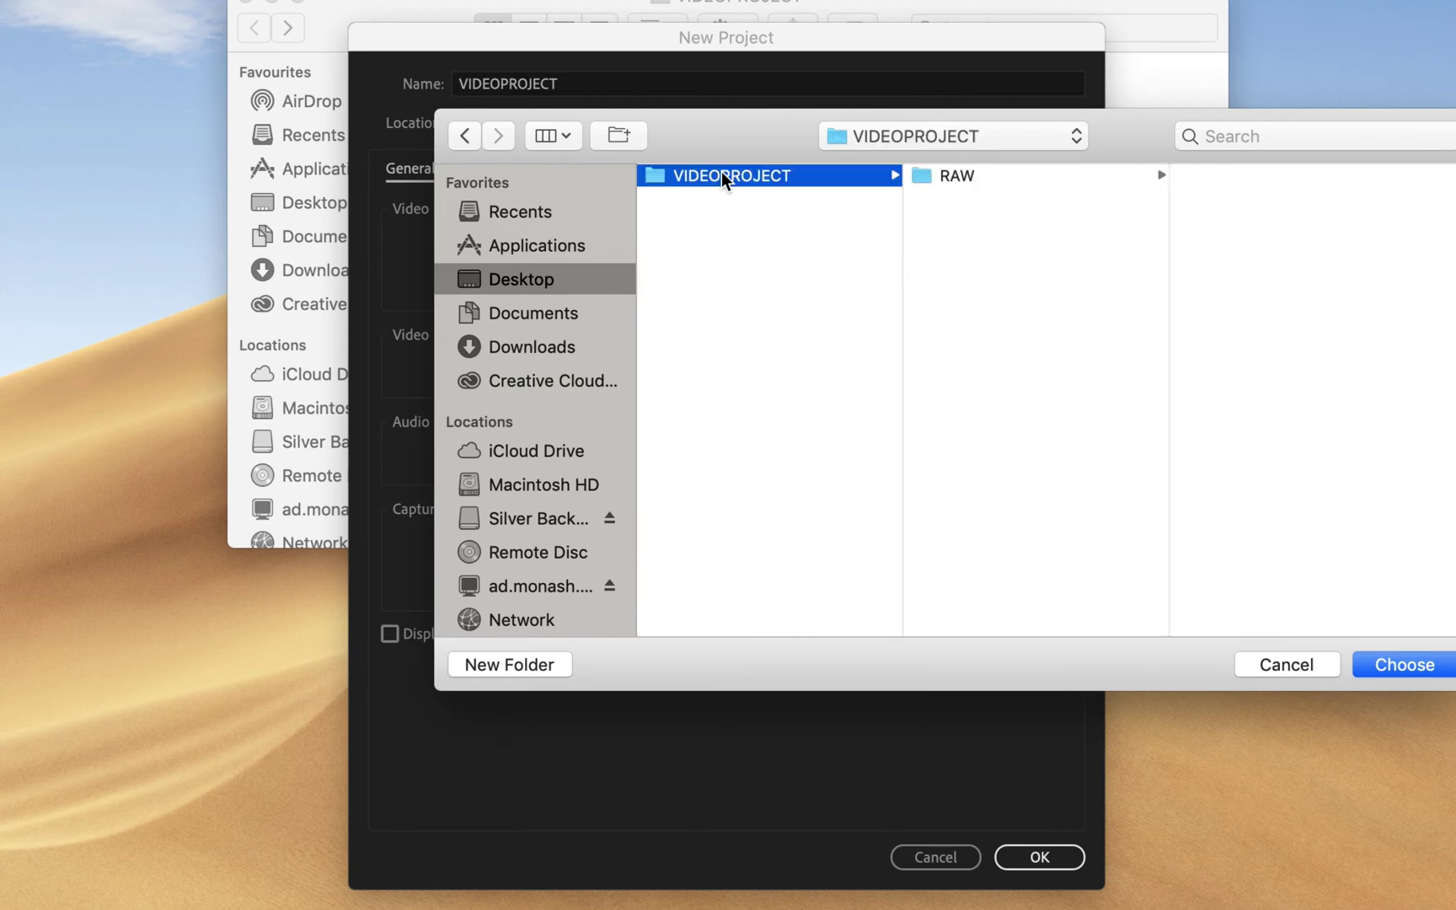
{"action": "left_click", "coordinate": [1399, 666]}
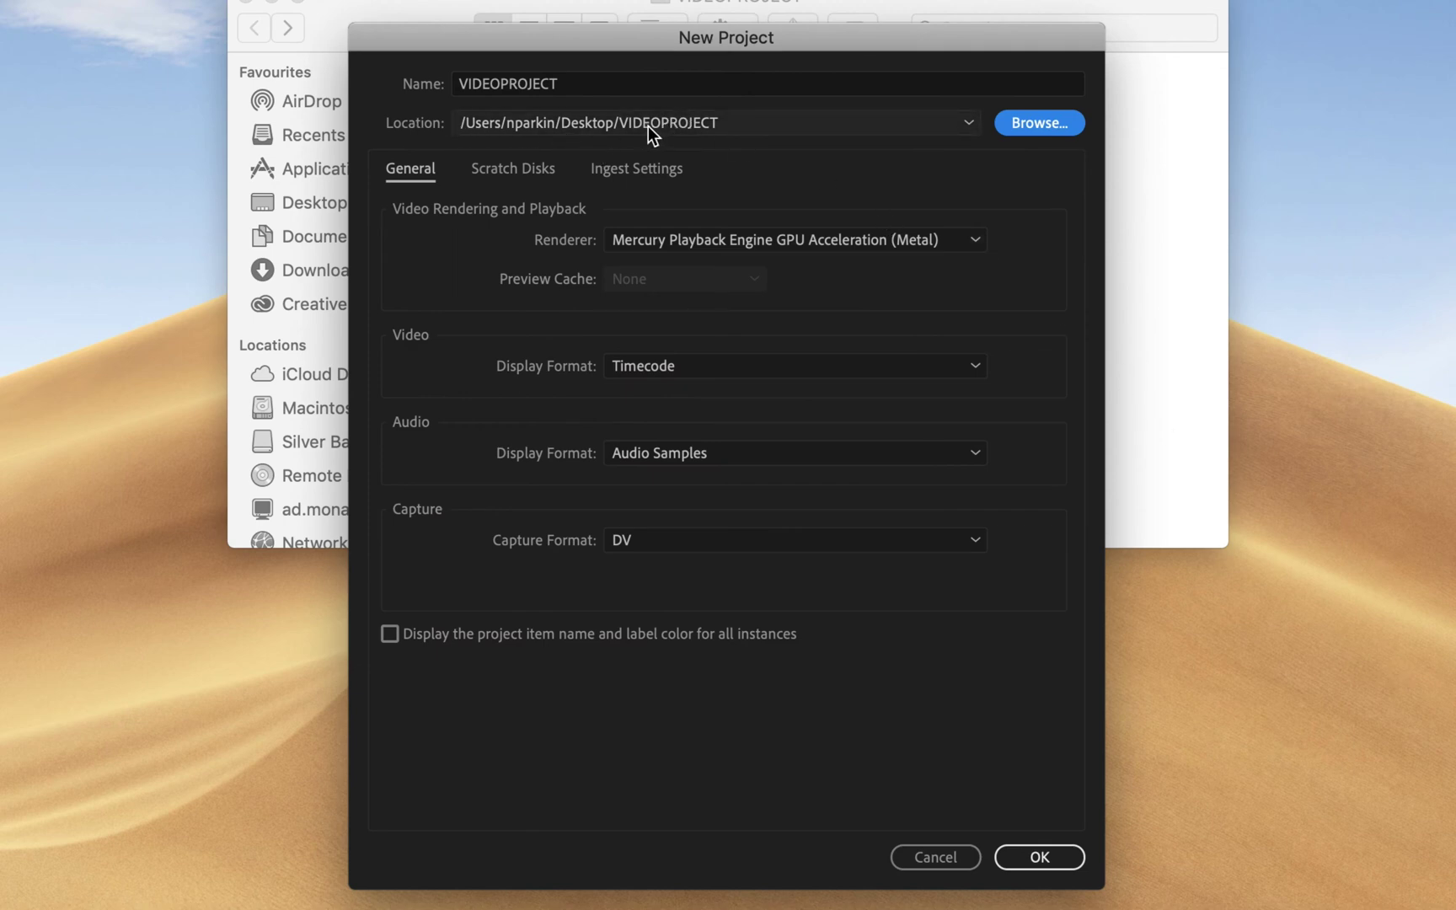
{"action": "left_click", "coordinate": [522, 168]}
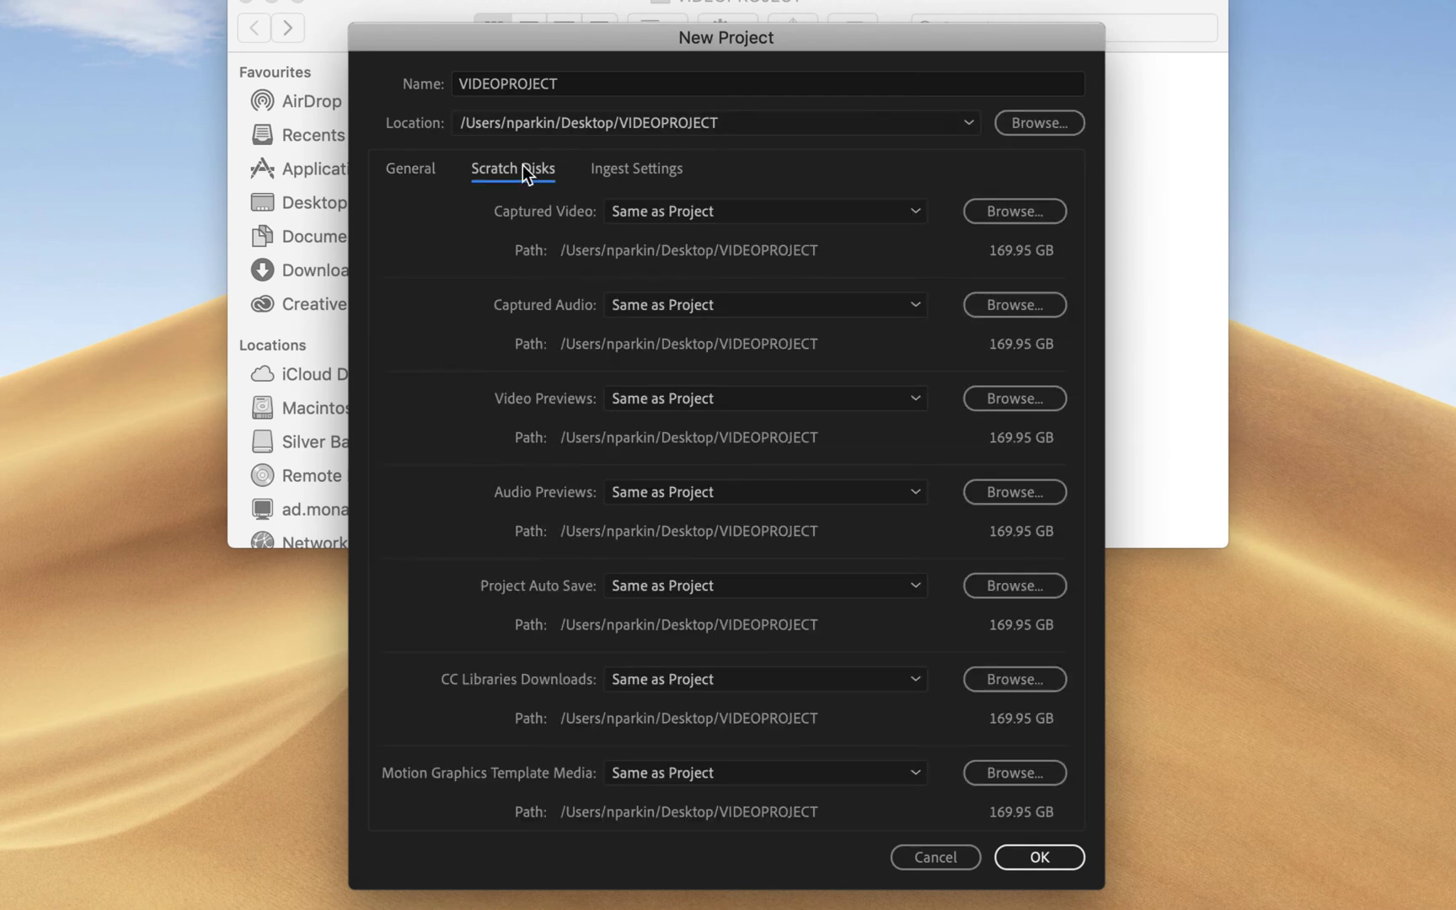
{"action": "left_click", "coordinate": [419, 173]}
{"action": "left_click", "coordinate": [507, 175]}
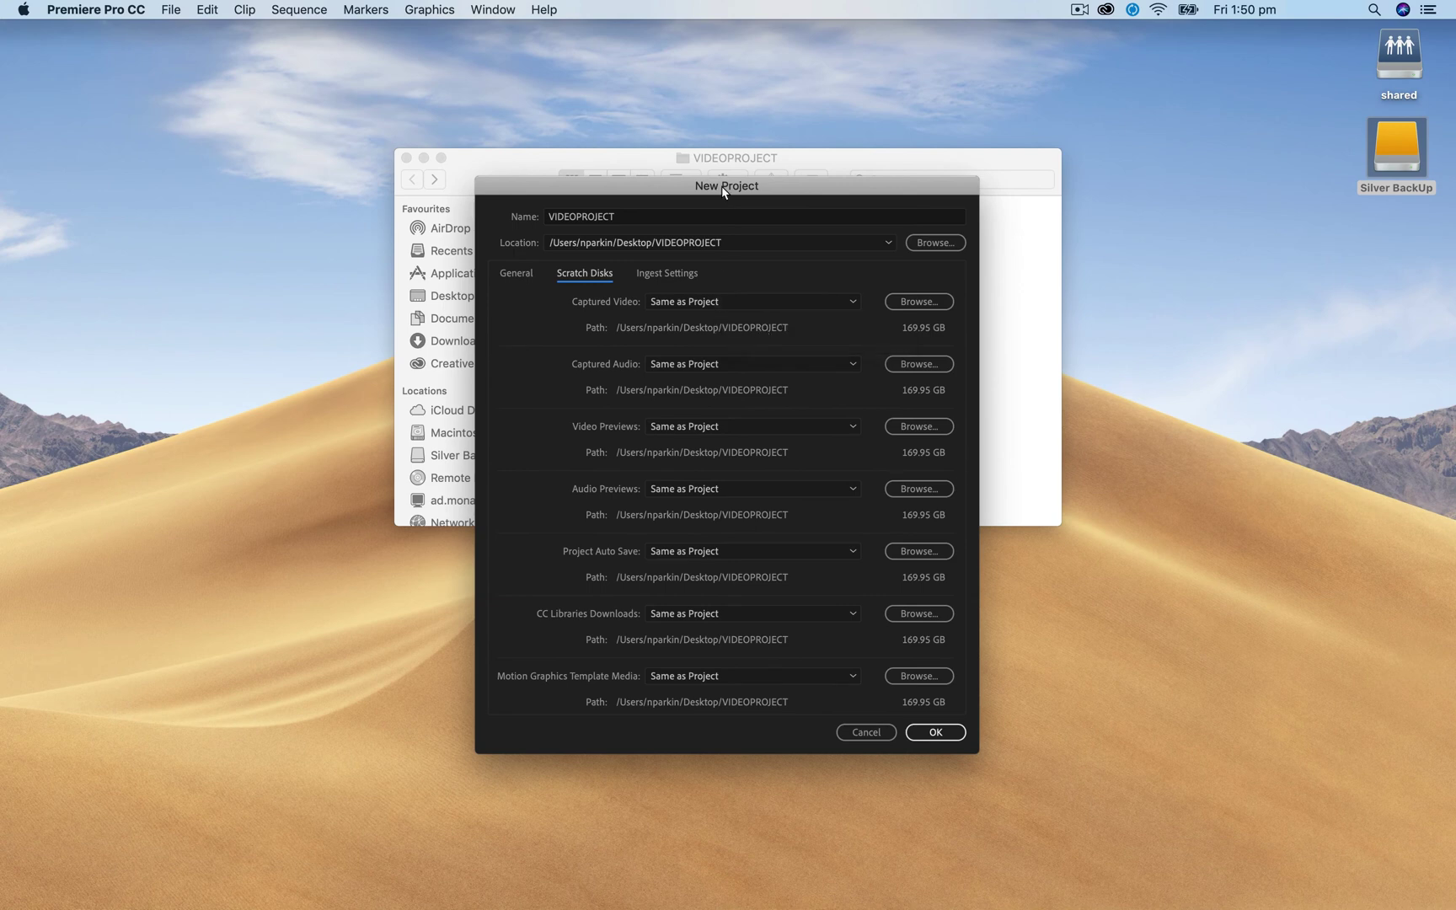
{"action": "left_click_drag", "start_coordinate": [727, 187], "coordinate": [728, 330]}
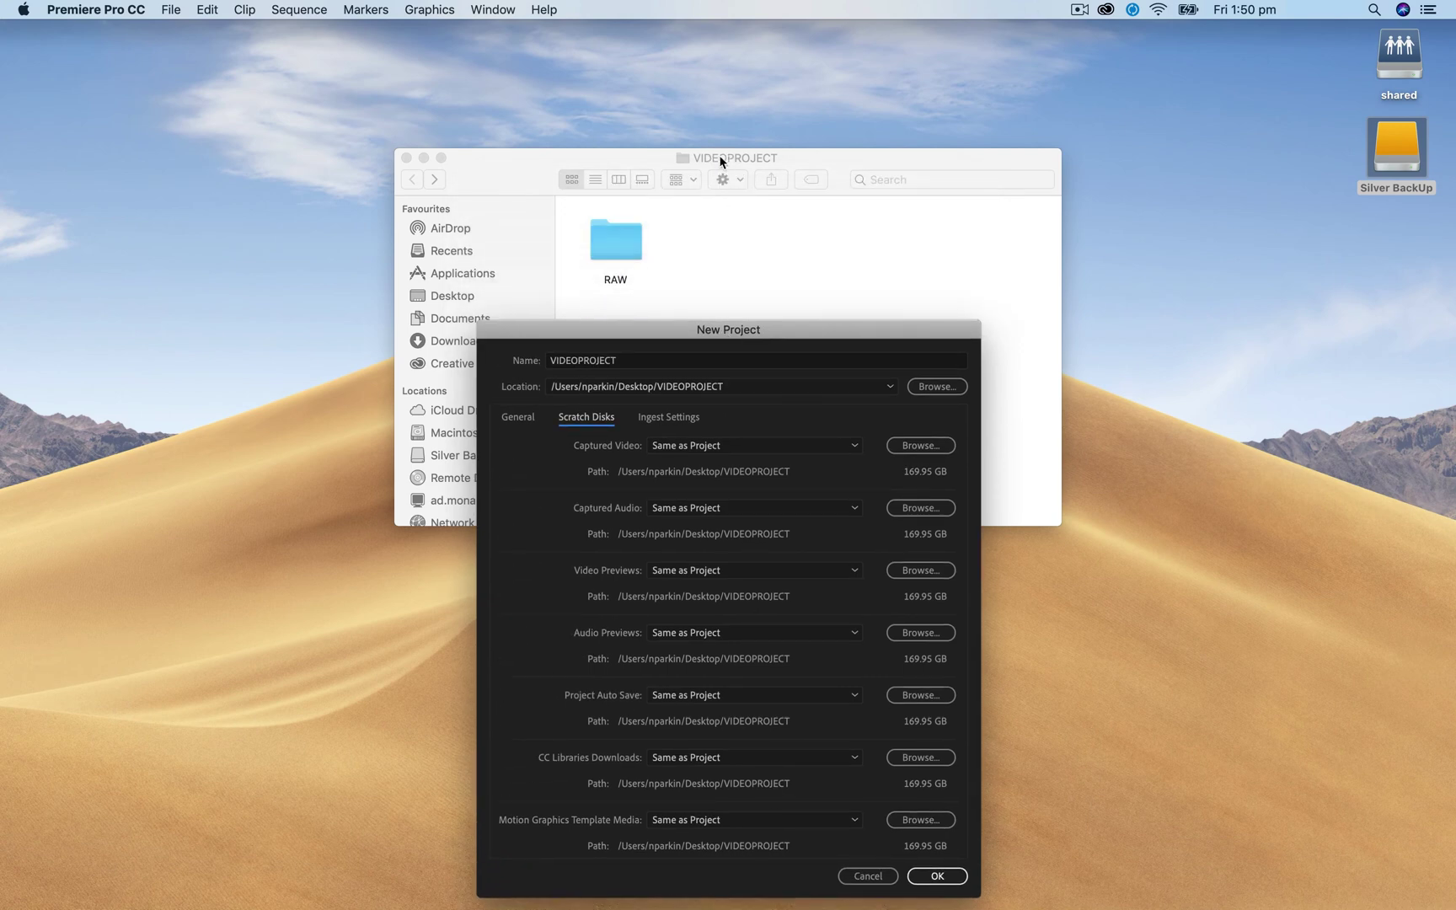
{"action": "left_click_drag", "start_coordinate": [668, 332], "coordinate": [685, 142]}
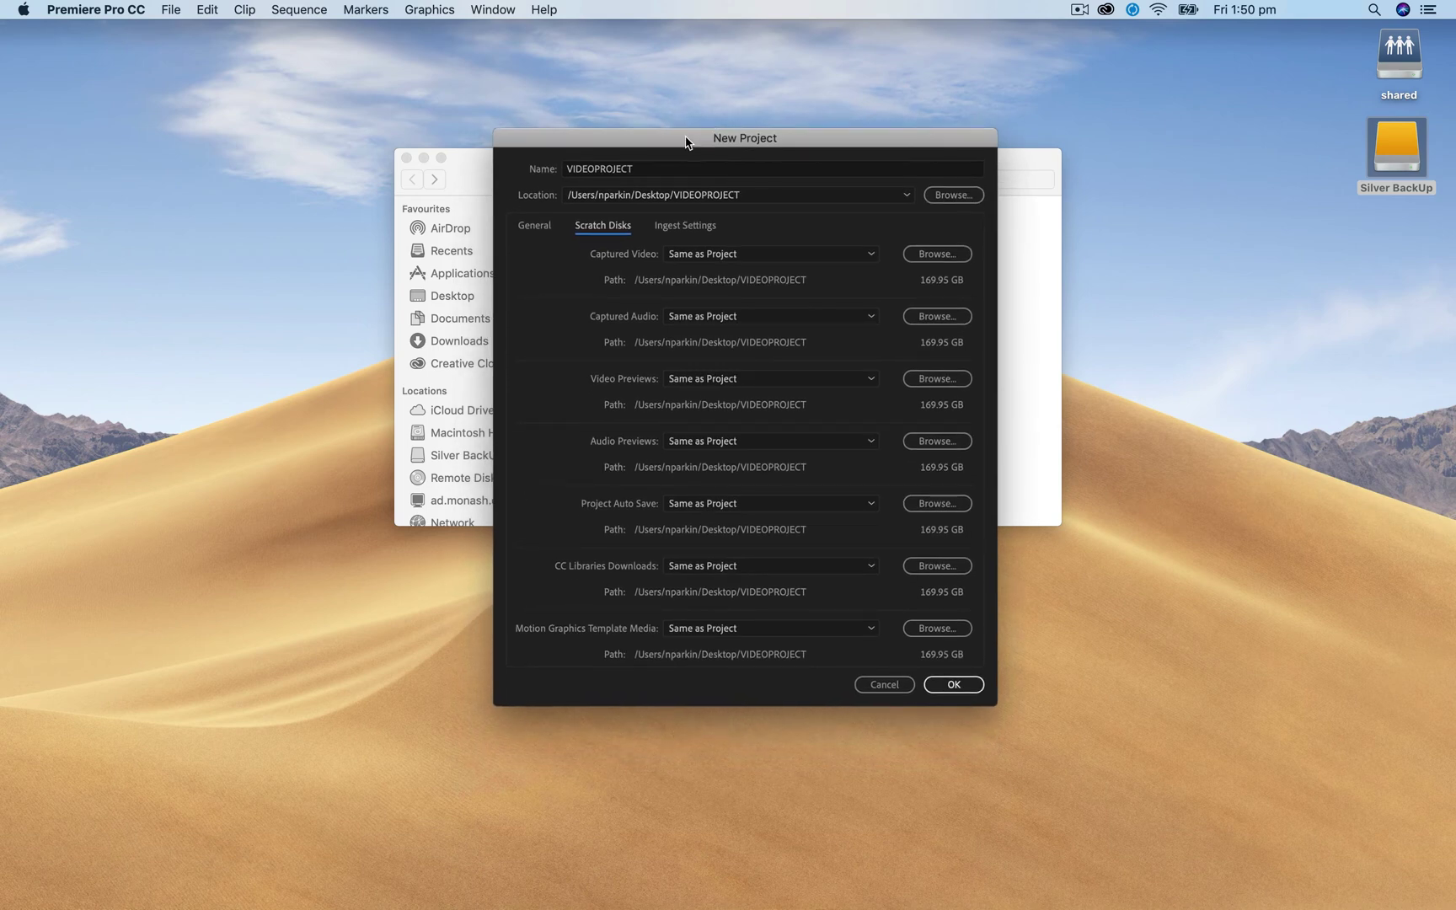
{"action": "left_click", "coordinate": [549, 225]}
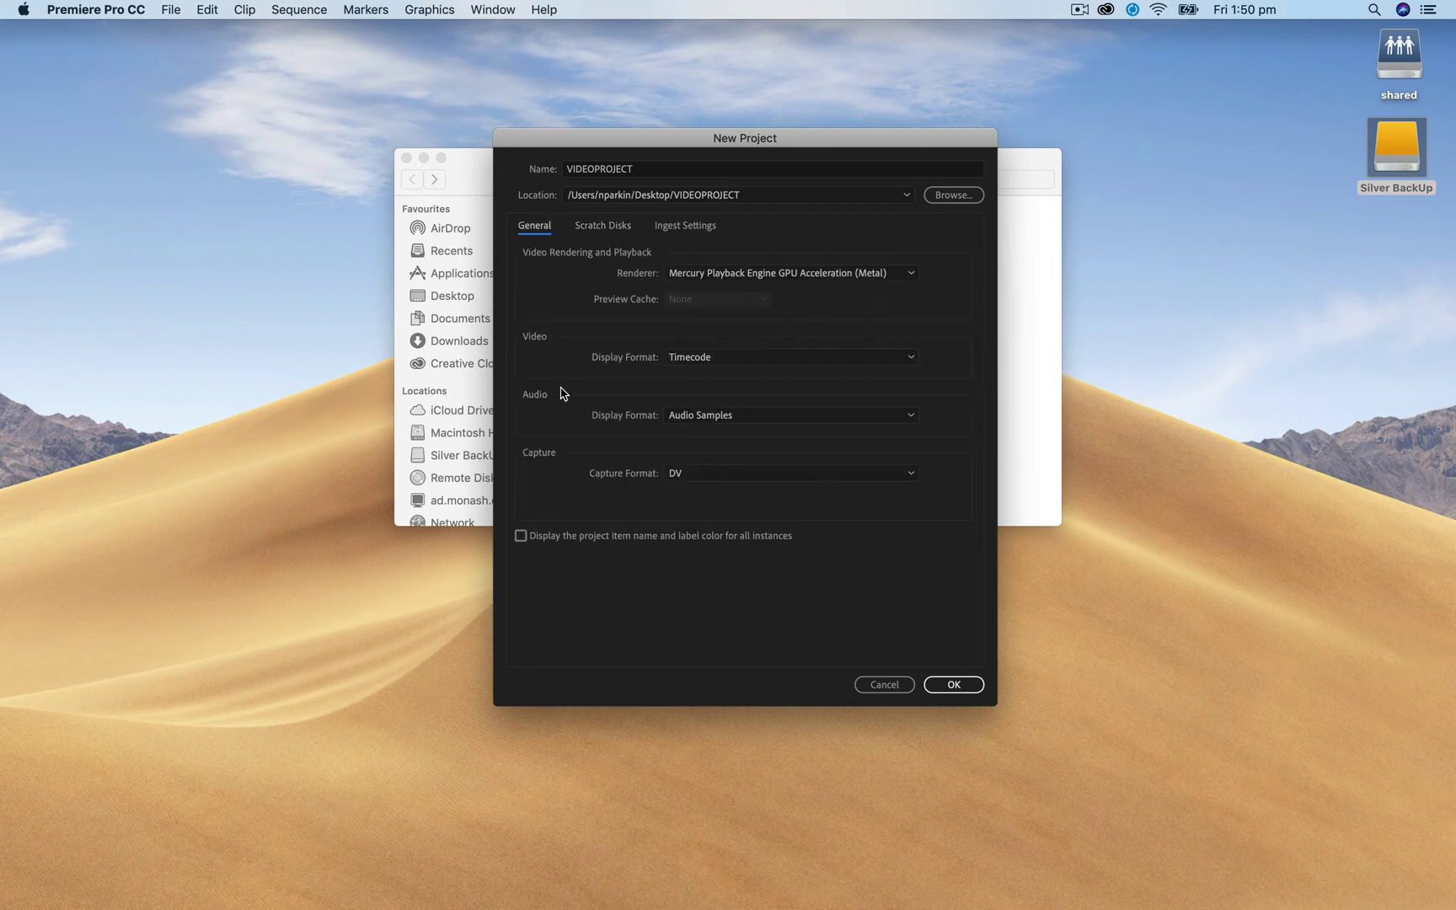
{"action": "left_click", "coordinate": [647, 169]}
{"action": "left_click", "coordinate": [950, 685]}
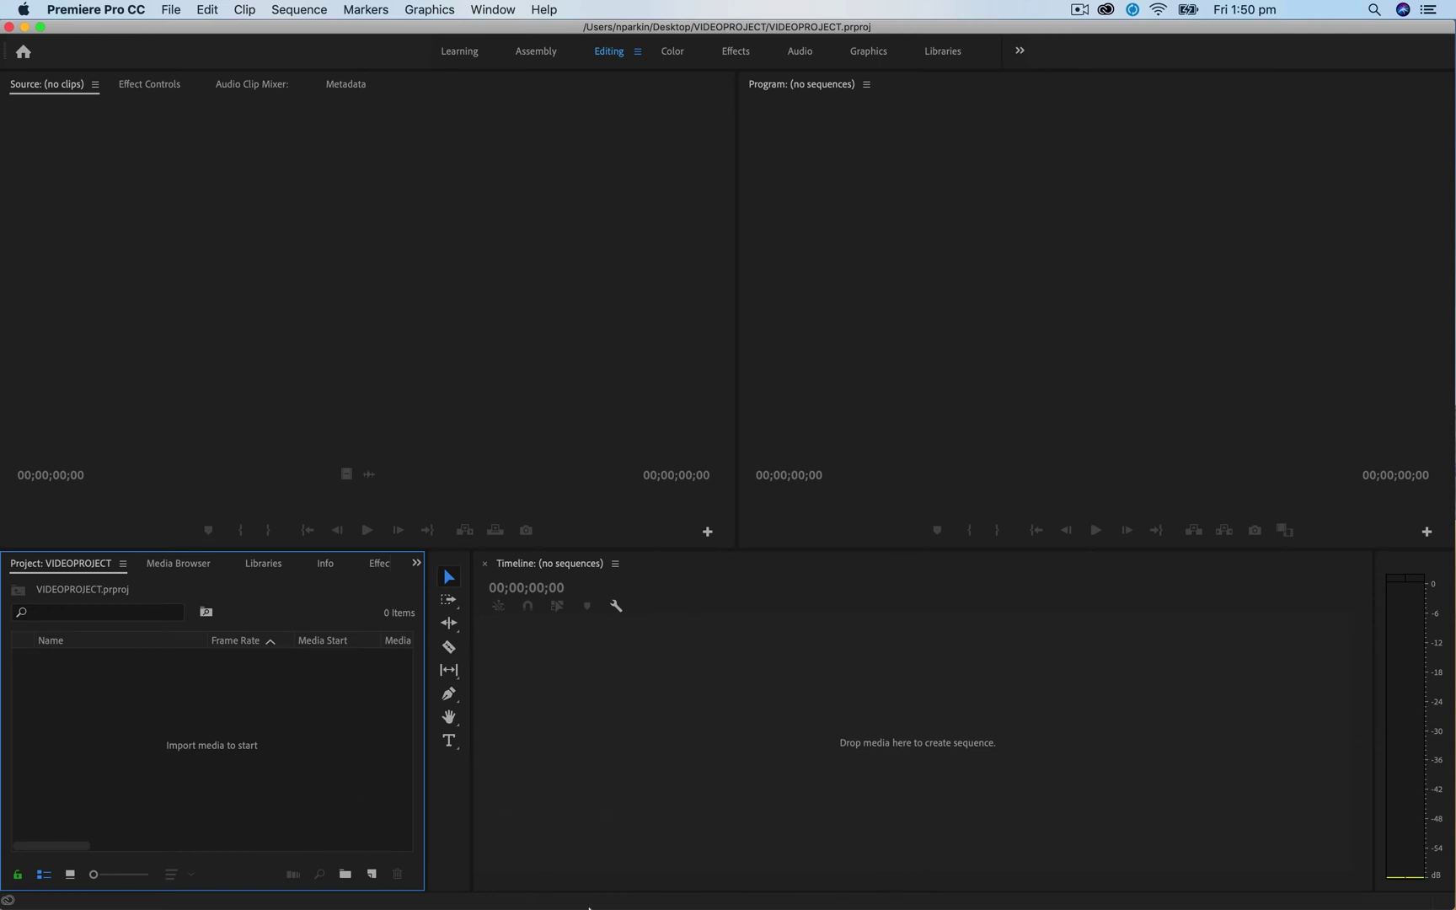
{"action": "mouse_move", "coordinate": [588, 907]}
{"action": "left_click", "coordinate": [315, 871]}
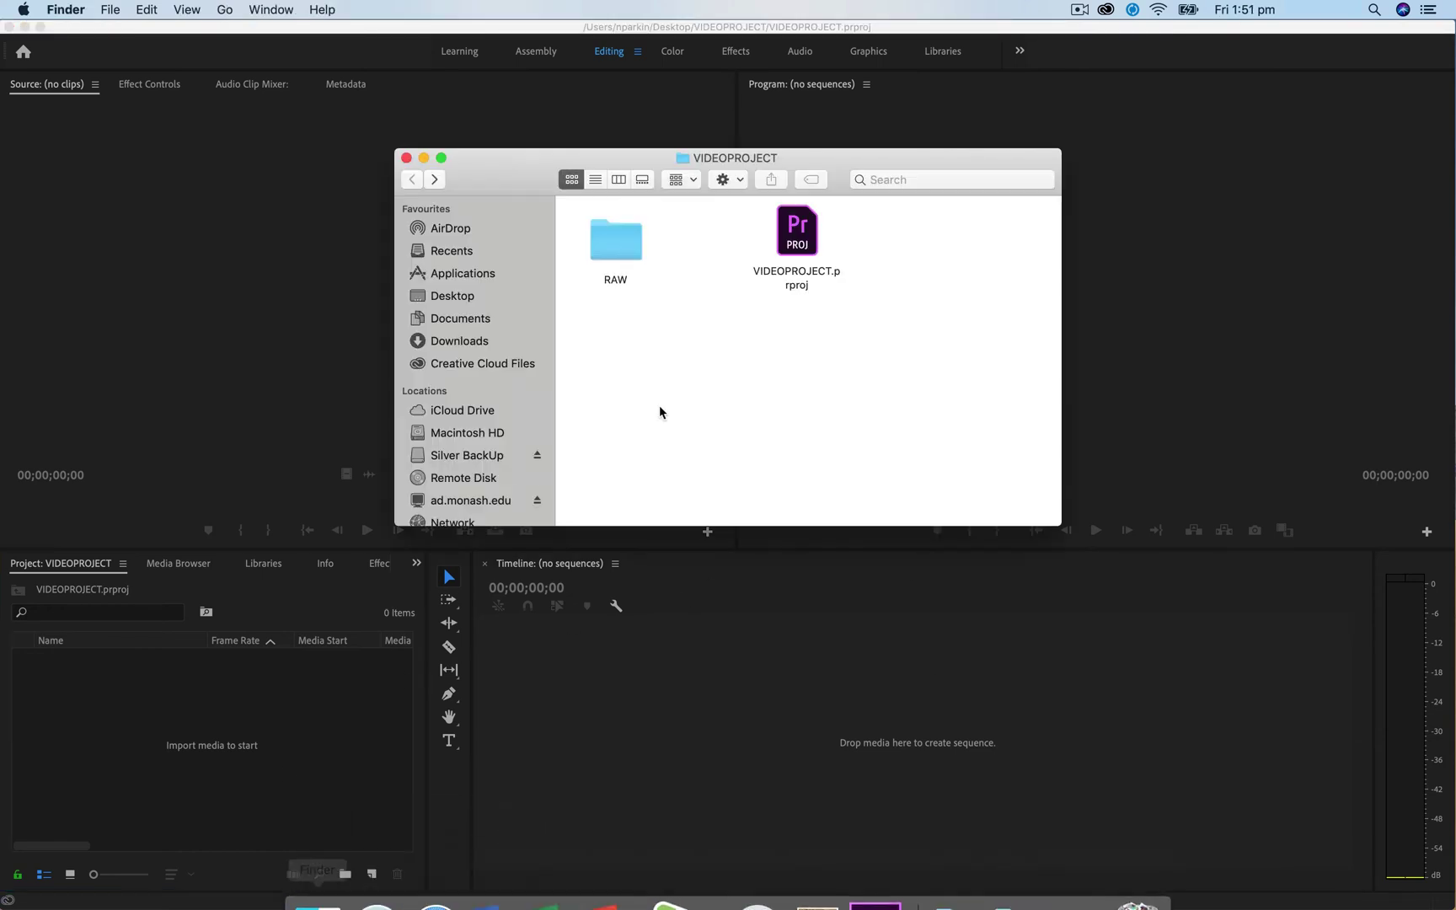
{"action": "left_click_drag", "start_coordinate": [711, 160], "coordinate": [841, 114]}
{"action": "double_click", "coordinate": [765, 194]}
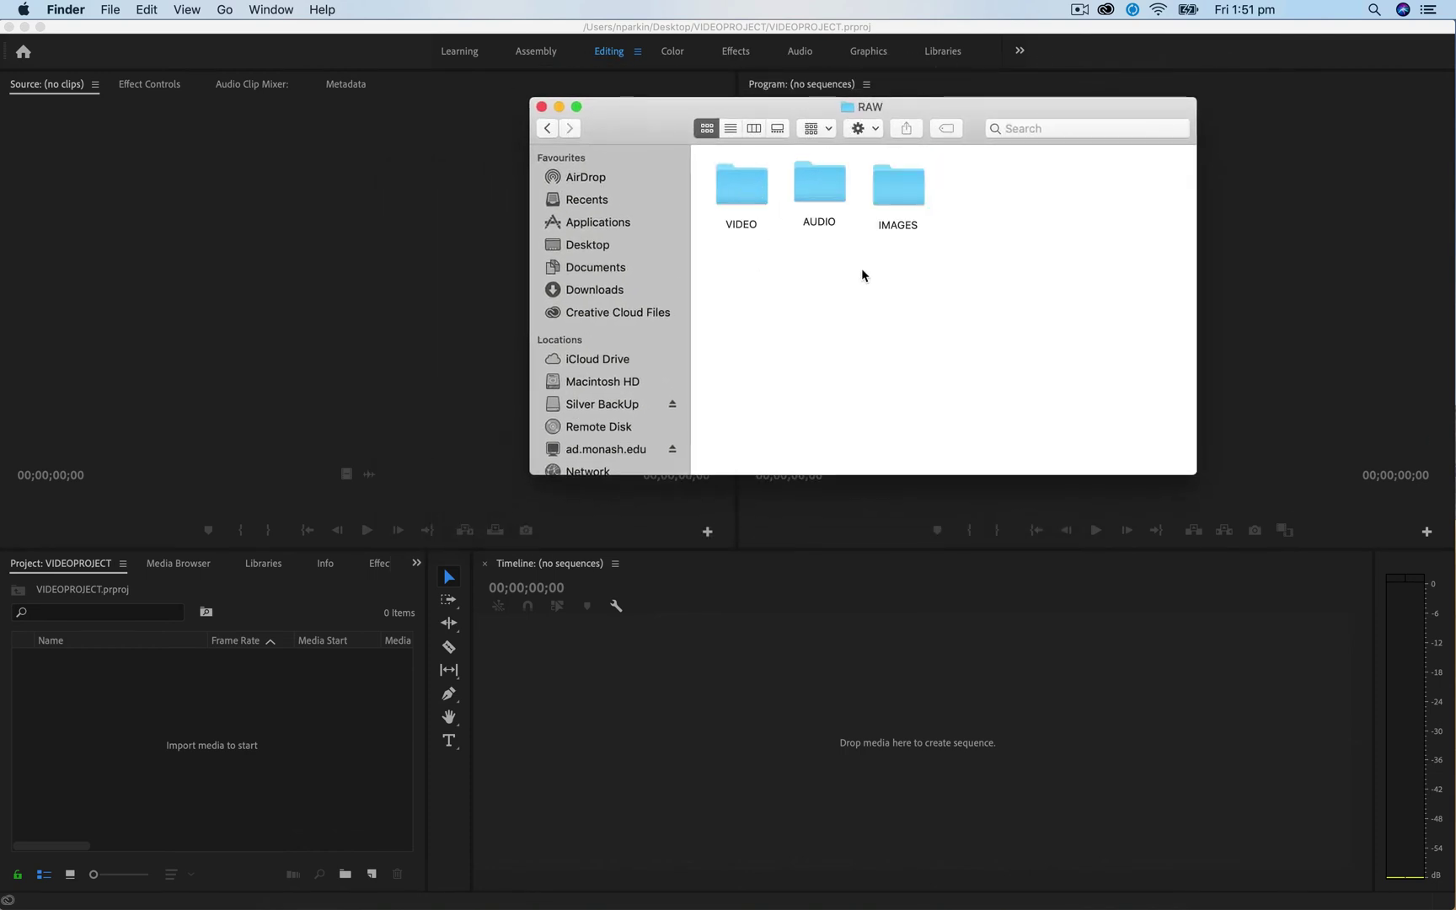
{"action": "double_click", "coordinate": [767, 193]}
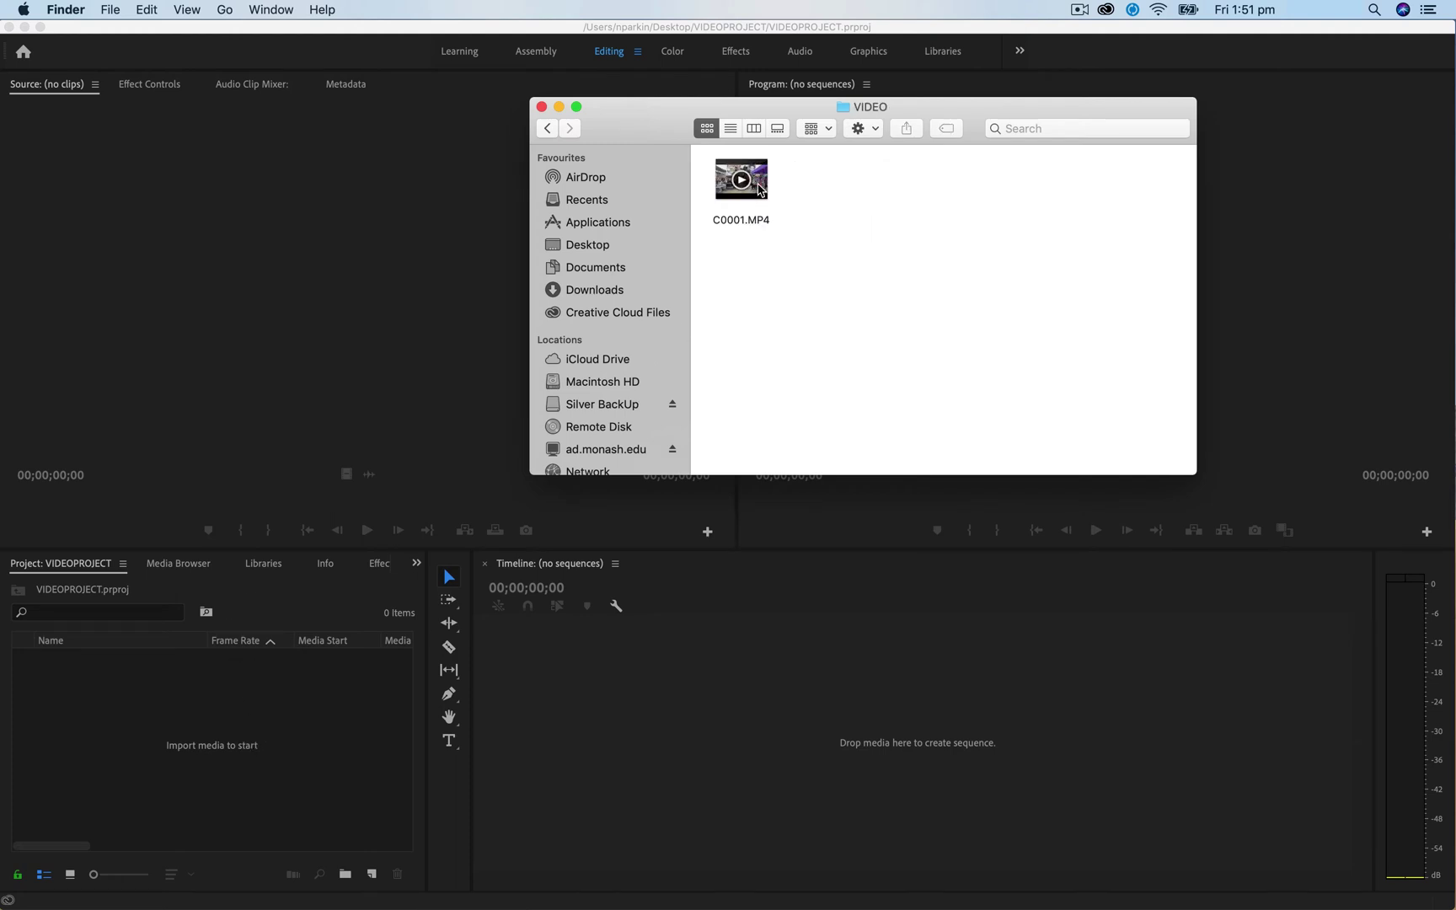
{"action": "left_click", "coordinate": [742, 179]}
{"action": "left_click_drag", "start_coordinate": [742, 178], "coordinate": [292, 721]}
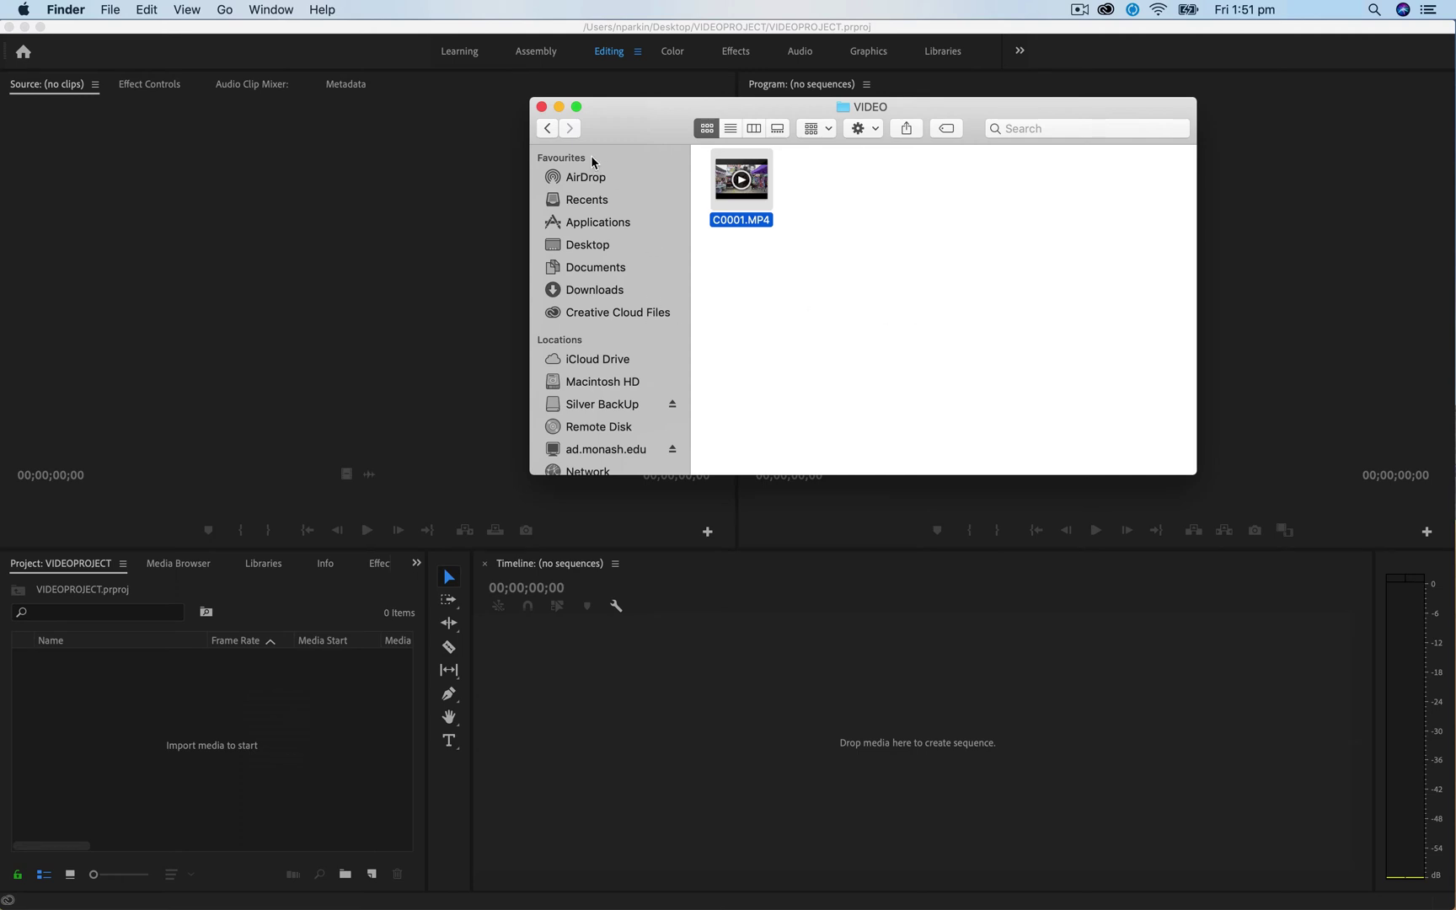
{"action": "left_click", "coordinate": [545, 131]}
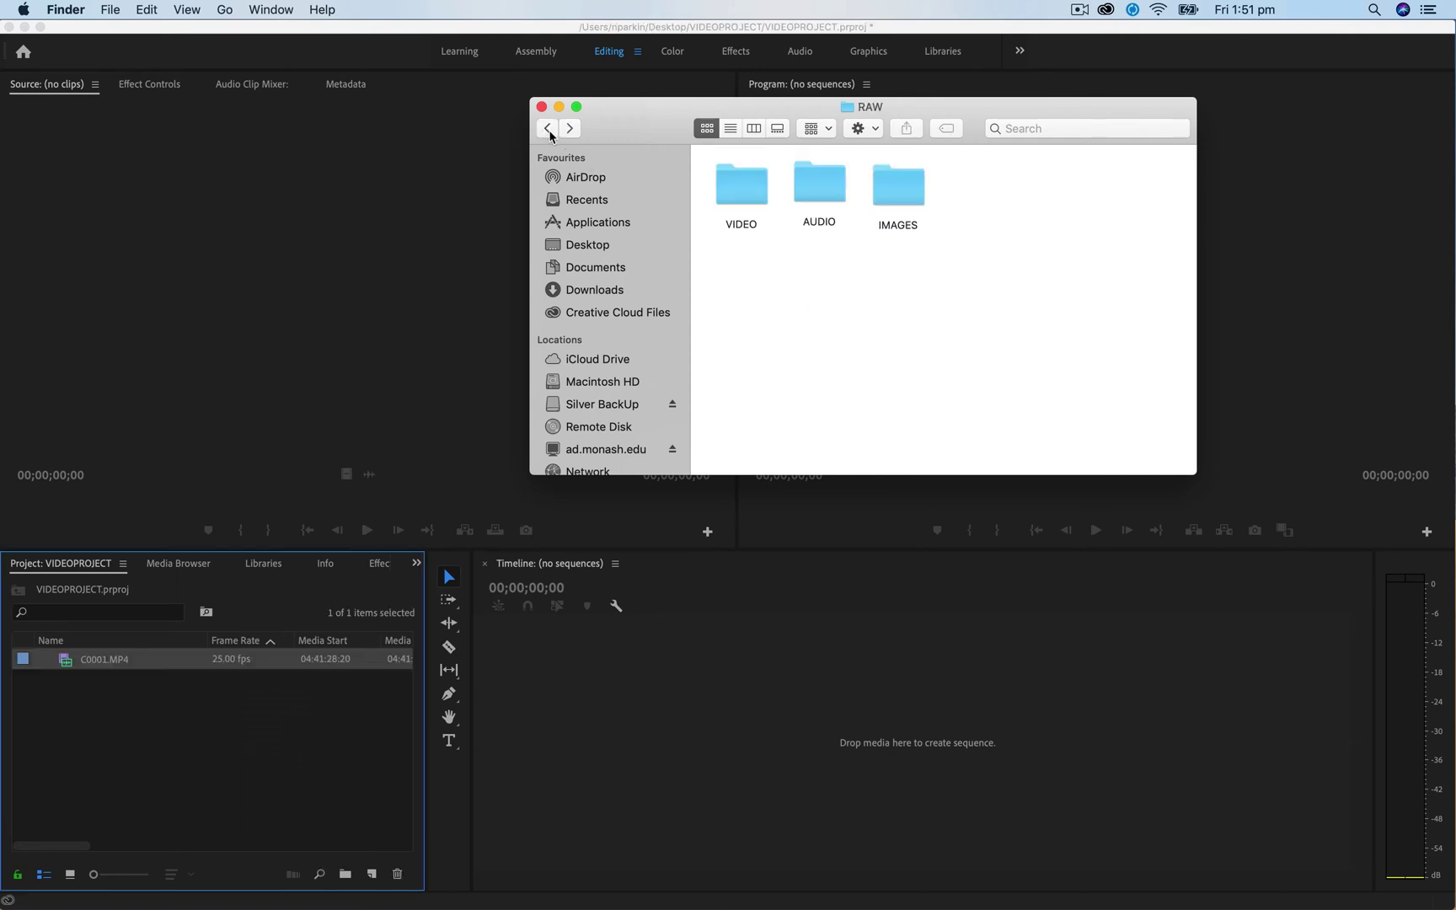
{"action": "double_click", "coordinate": [840, 187]}
{"action": "left_click_drag", "start_coordinate": [756, 173], "coordinate": [266, 728]}
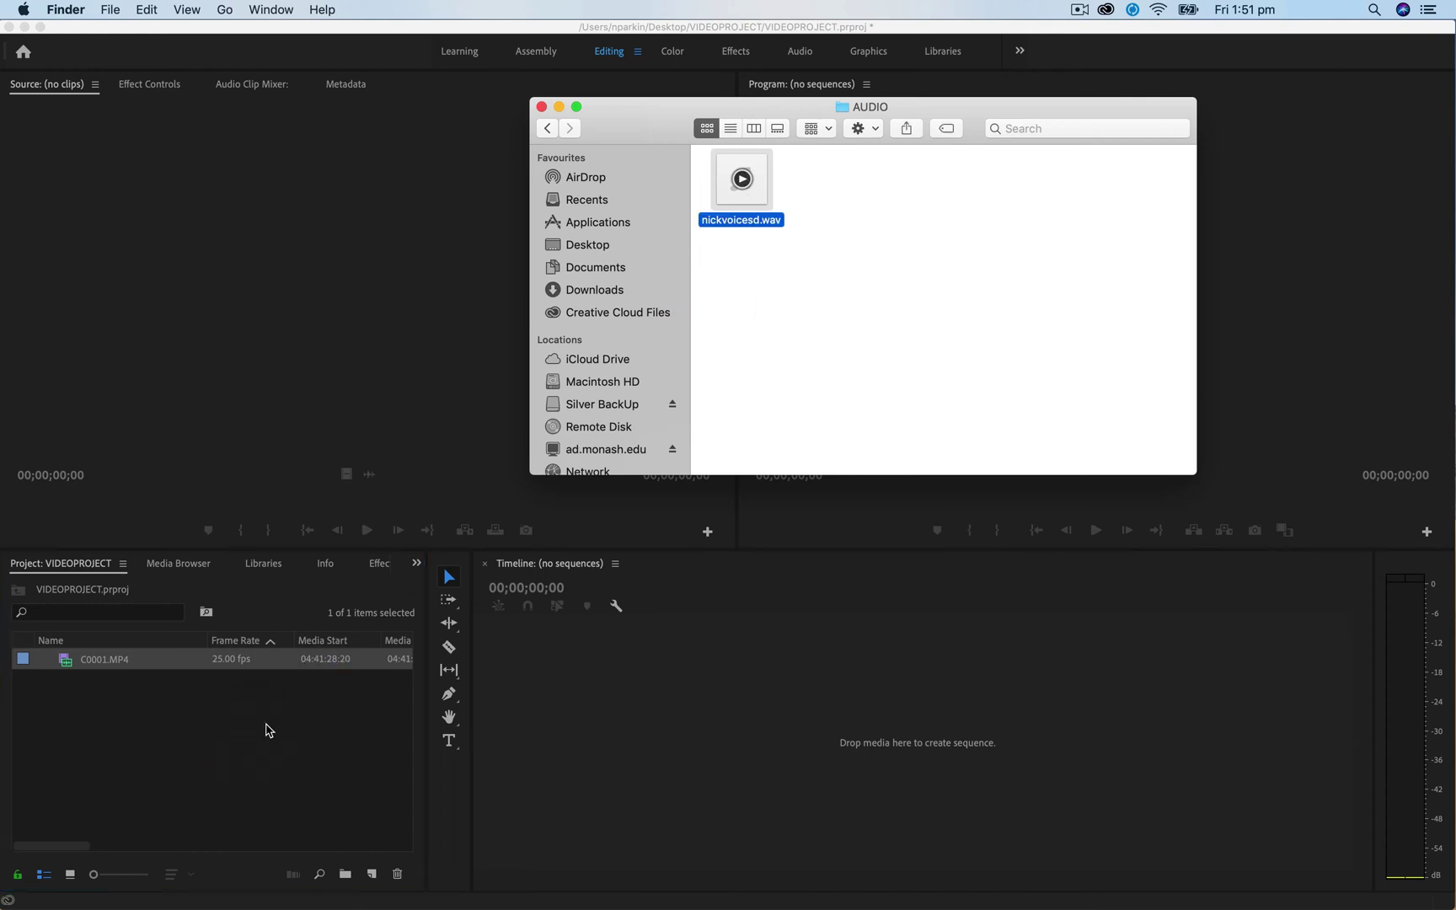
{"action": "left_click", "coordinate": [546, 128]}
{"action": "double_click", "coordinate": [894, 189]}
{"action": "left_click", "coordinate": [762, 178]}
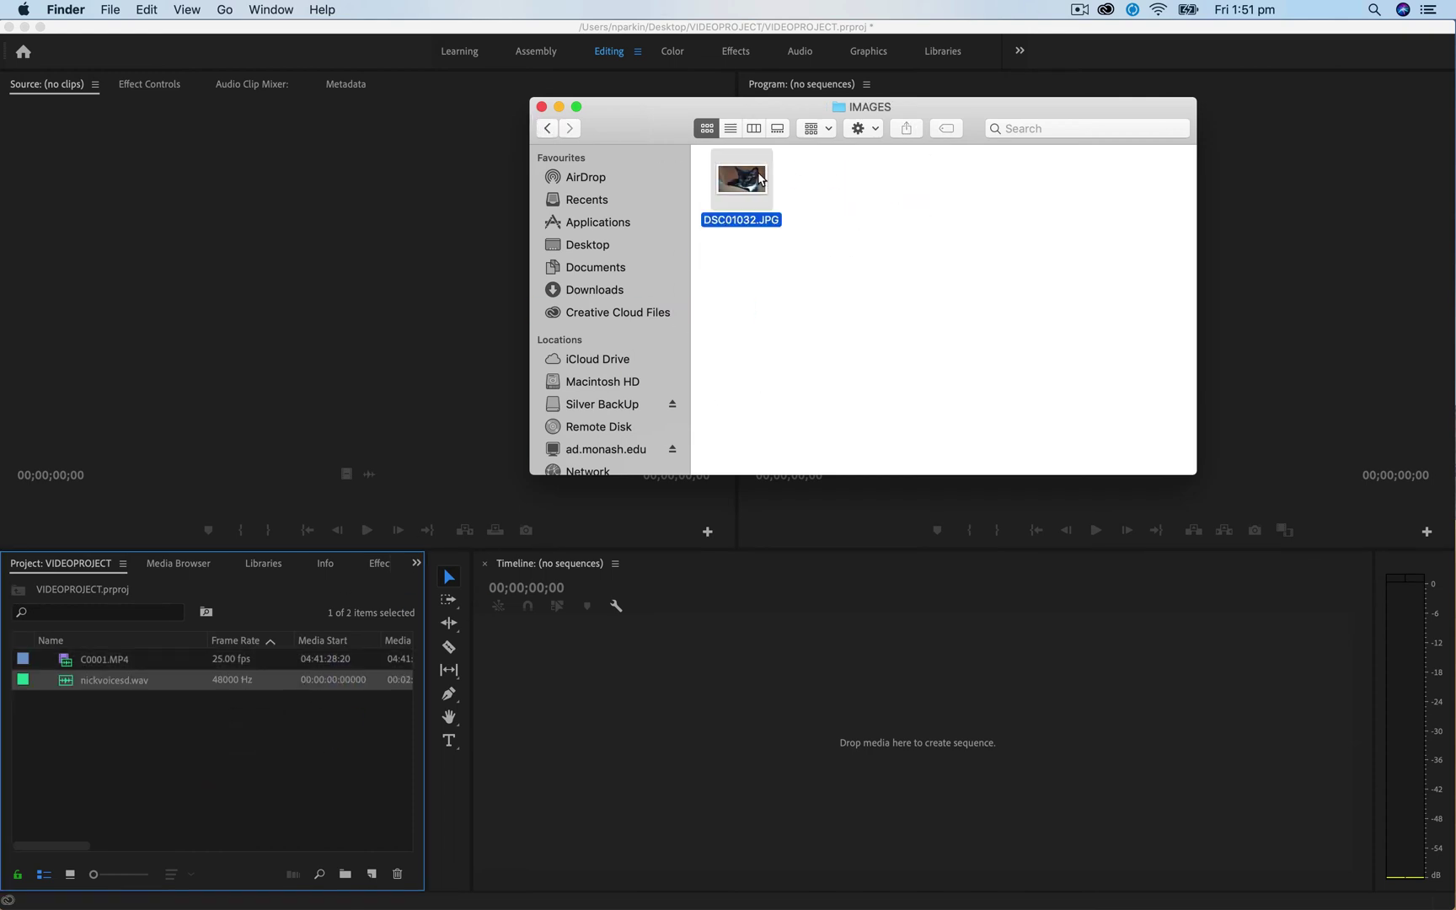
{"action": "left_click_drag", "start_coordinate": [763, 178], "coordinate": [279, 748]}
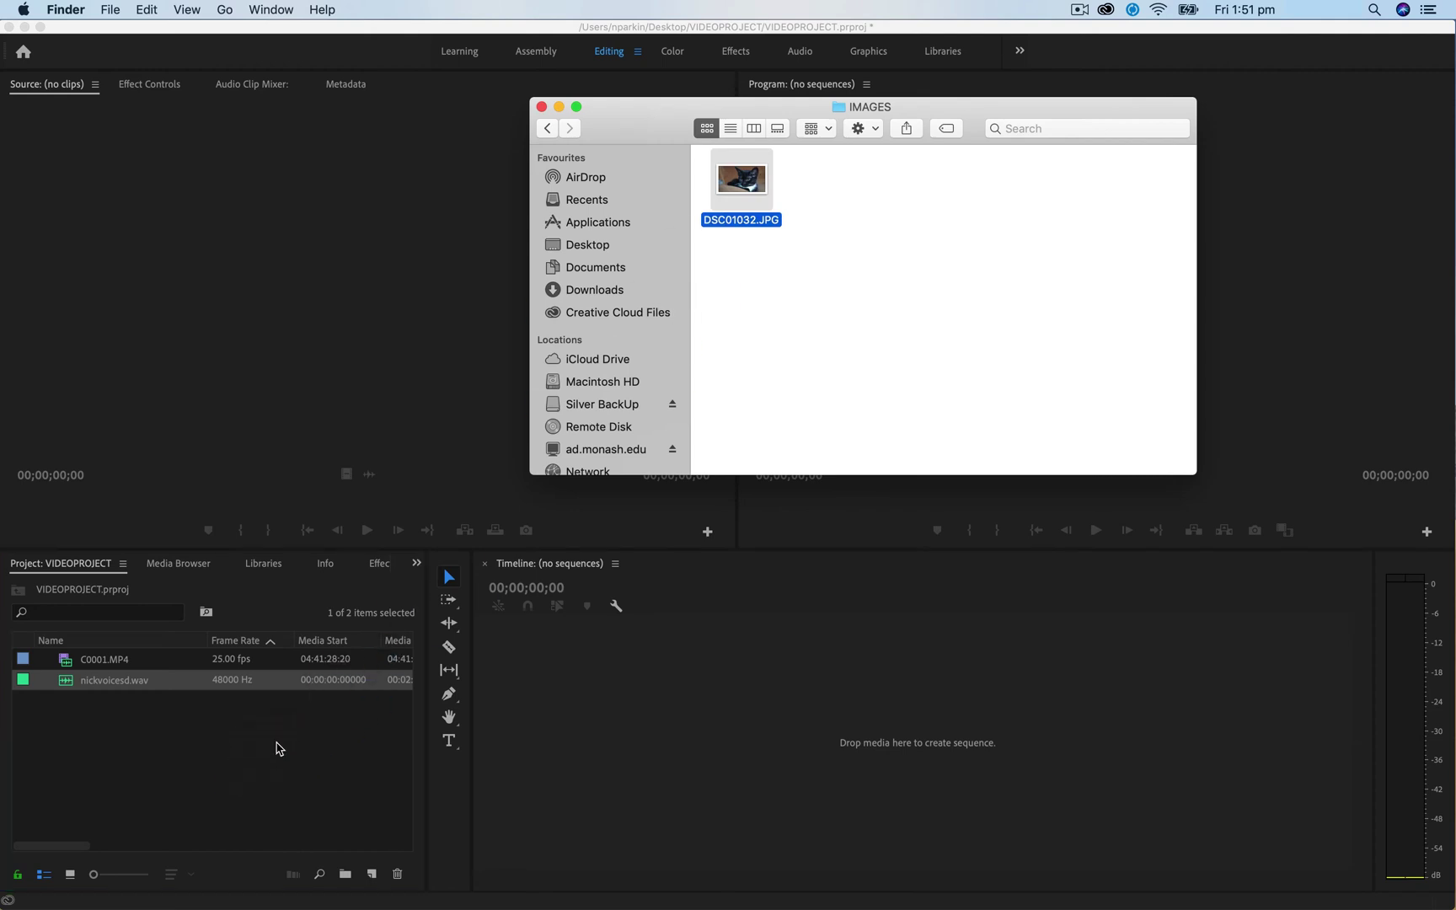
{"action": "left_click", "coordinate": [251, 772]}
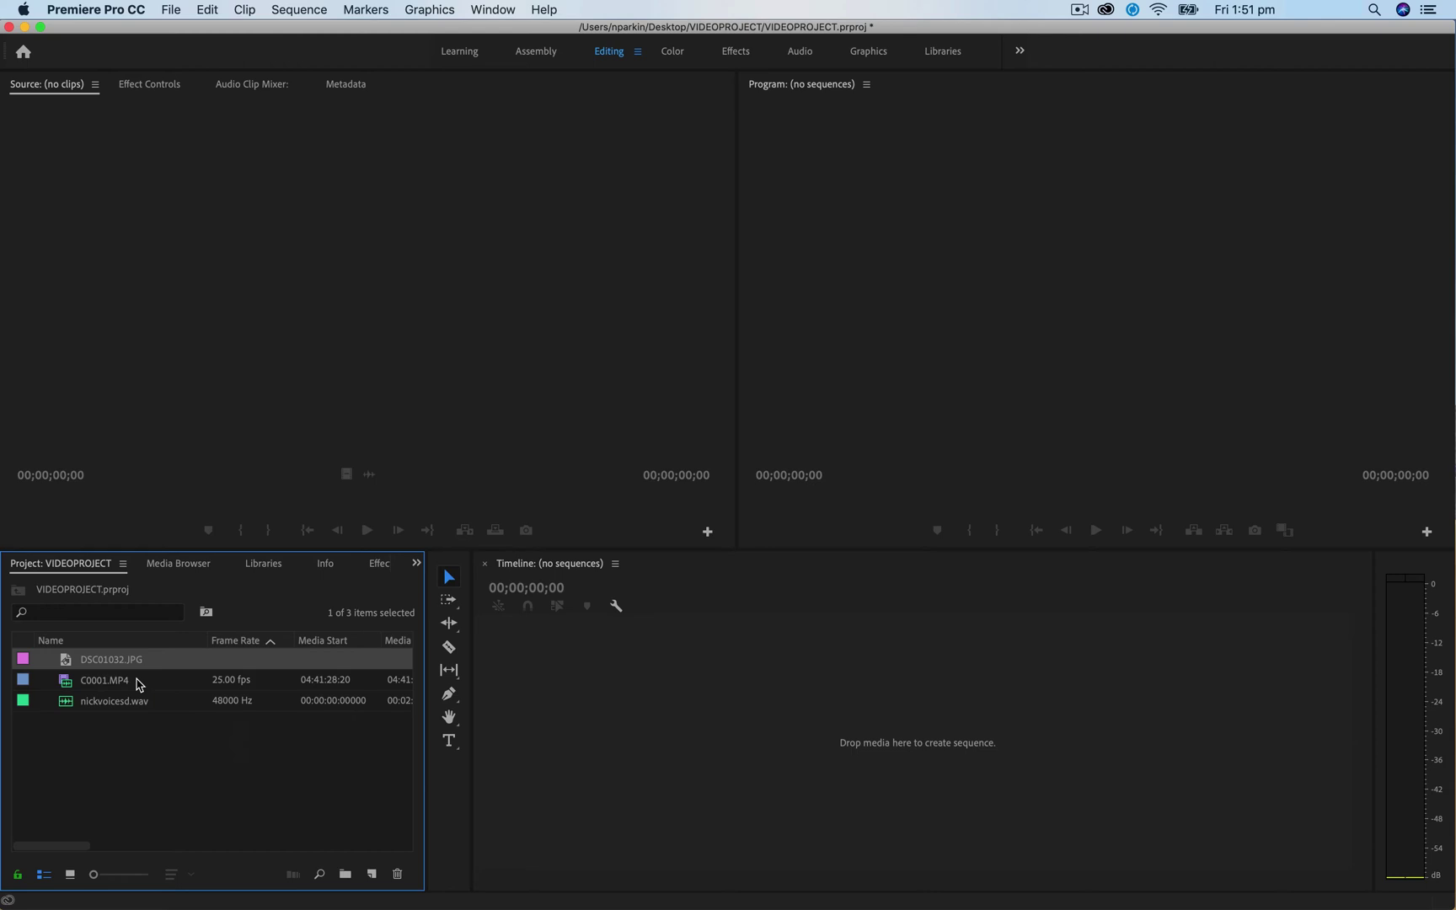
{"action": "left_click", "coordinate": [123, 684]}
{"action": "left_click", "coordinate": [118, 705]}
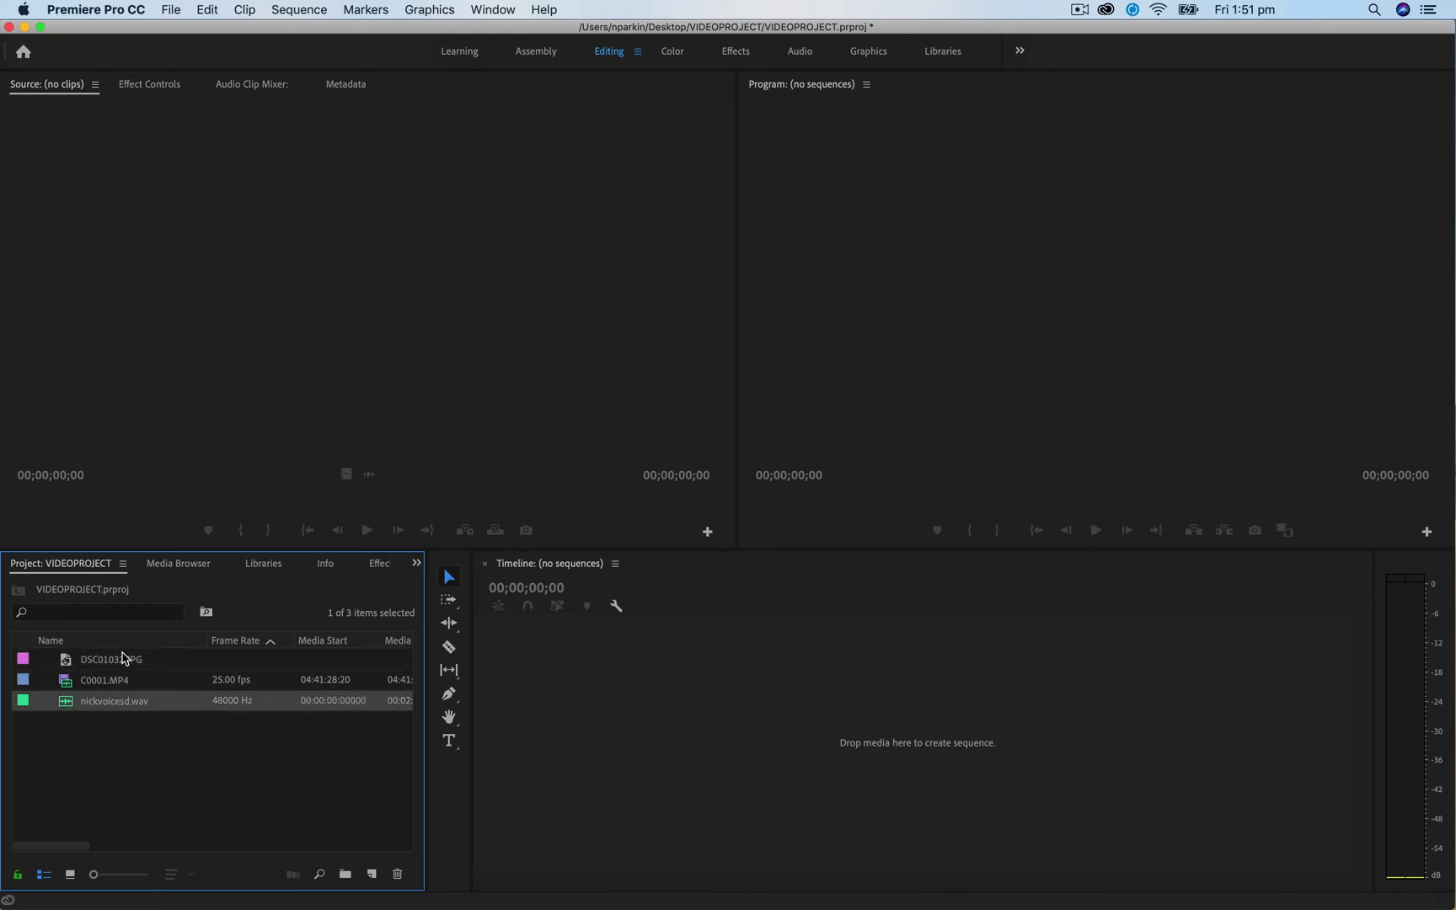
{"action": "left_click", "coordinate": [124, 658]}
{"action": "left_click", "coordinate": [117, 682]}
{"action": "left_click", "coordinate": [114, 702]}
{"action": "left_click", "coordinate": [67, 760]}
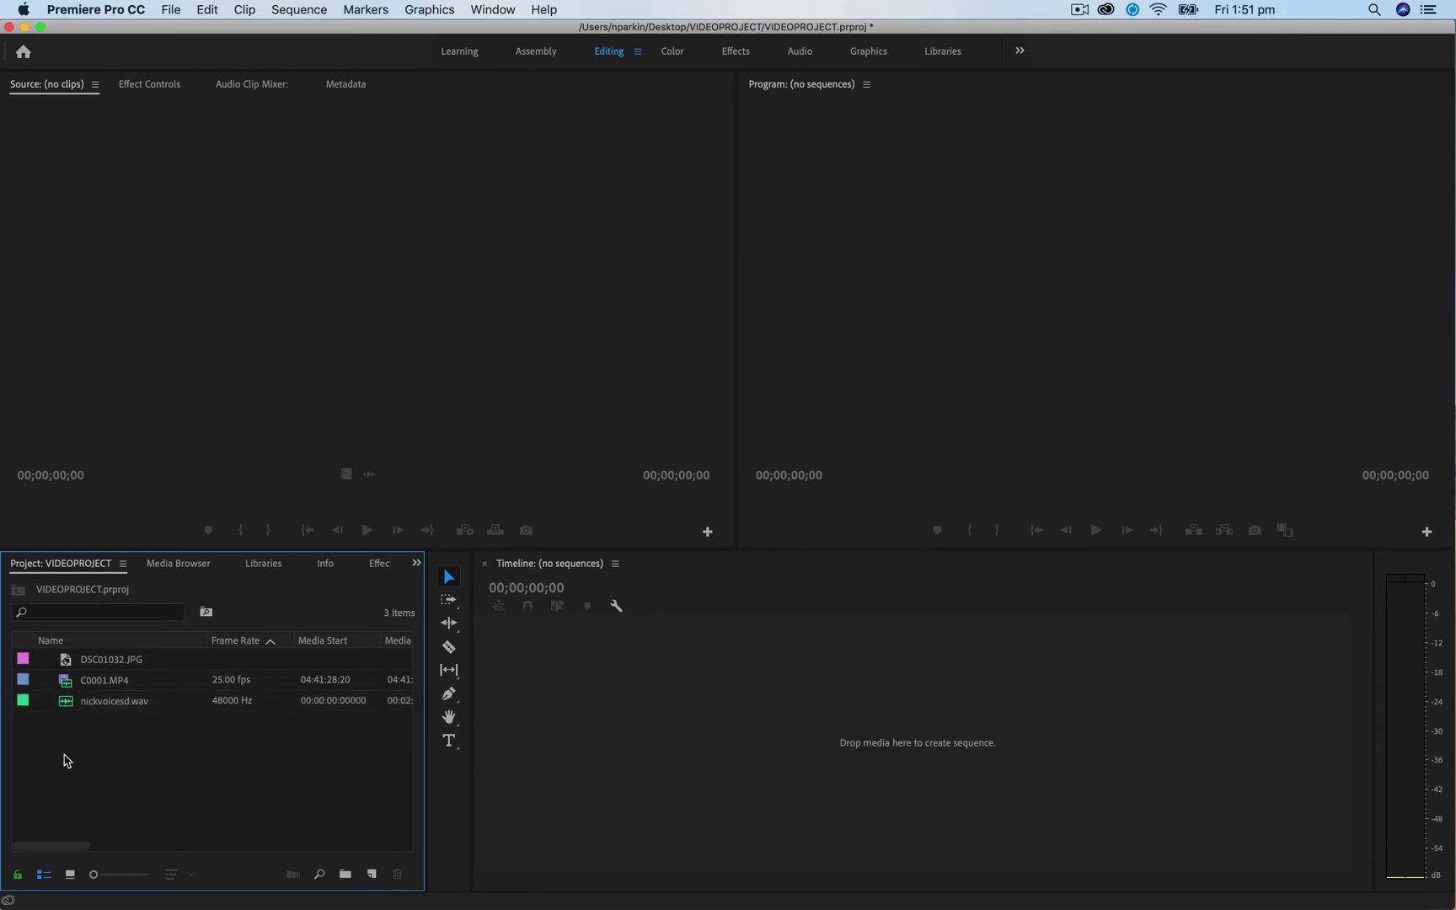
{"action": "left_click", "coordinate": [317, 872]}
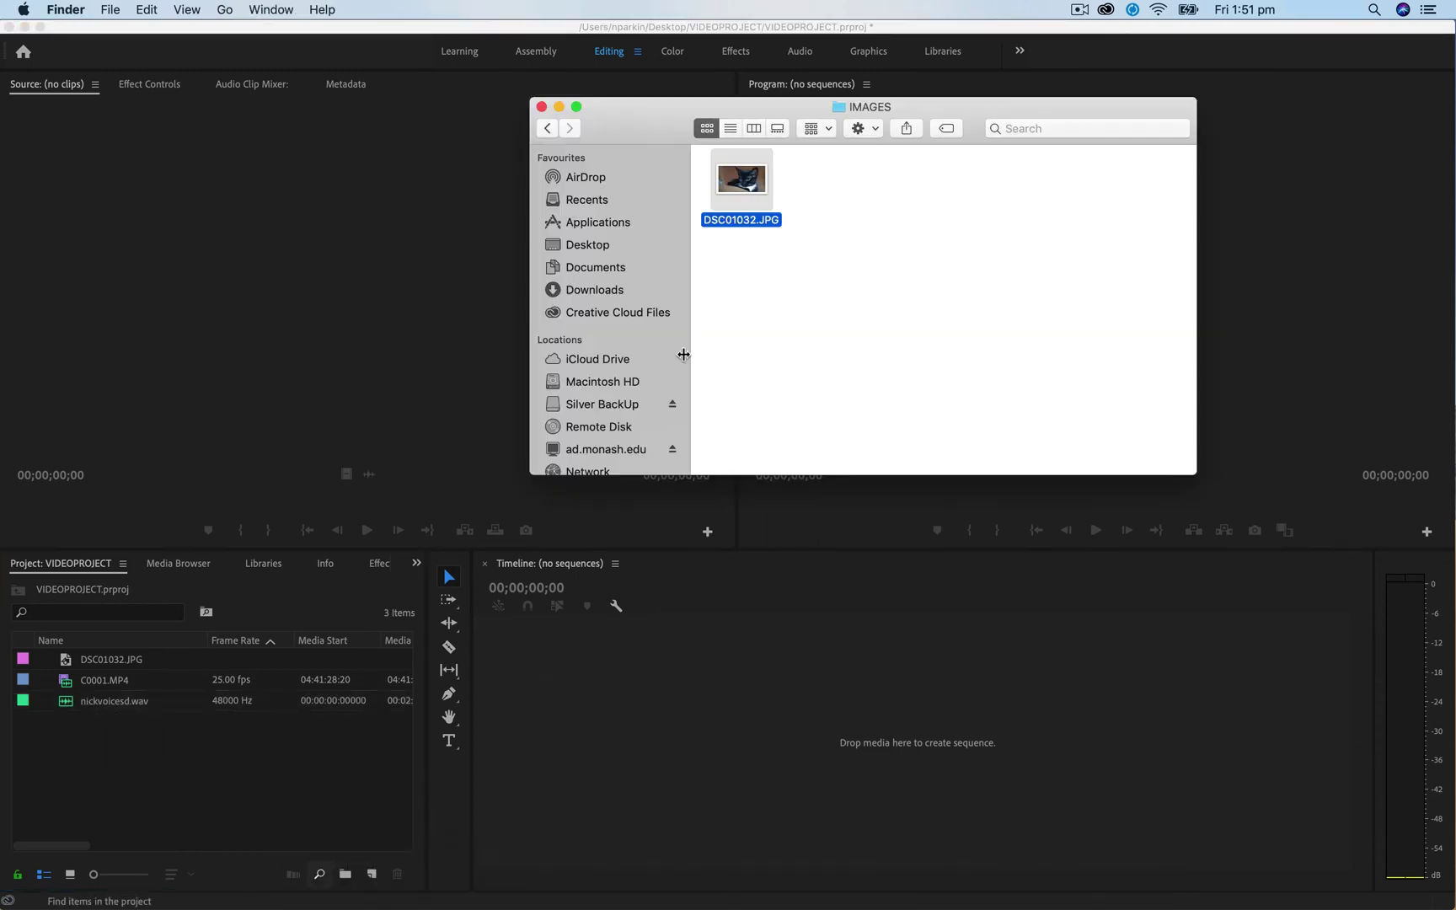
{"action": "left_click", "coordinate": [547, 129]}
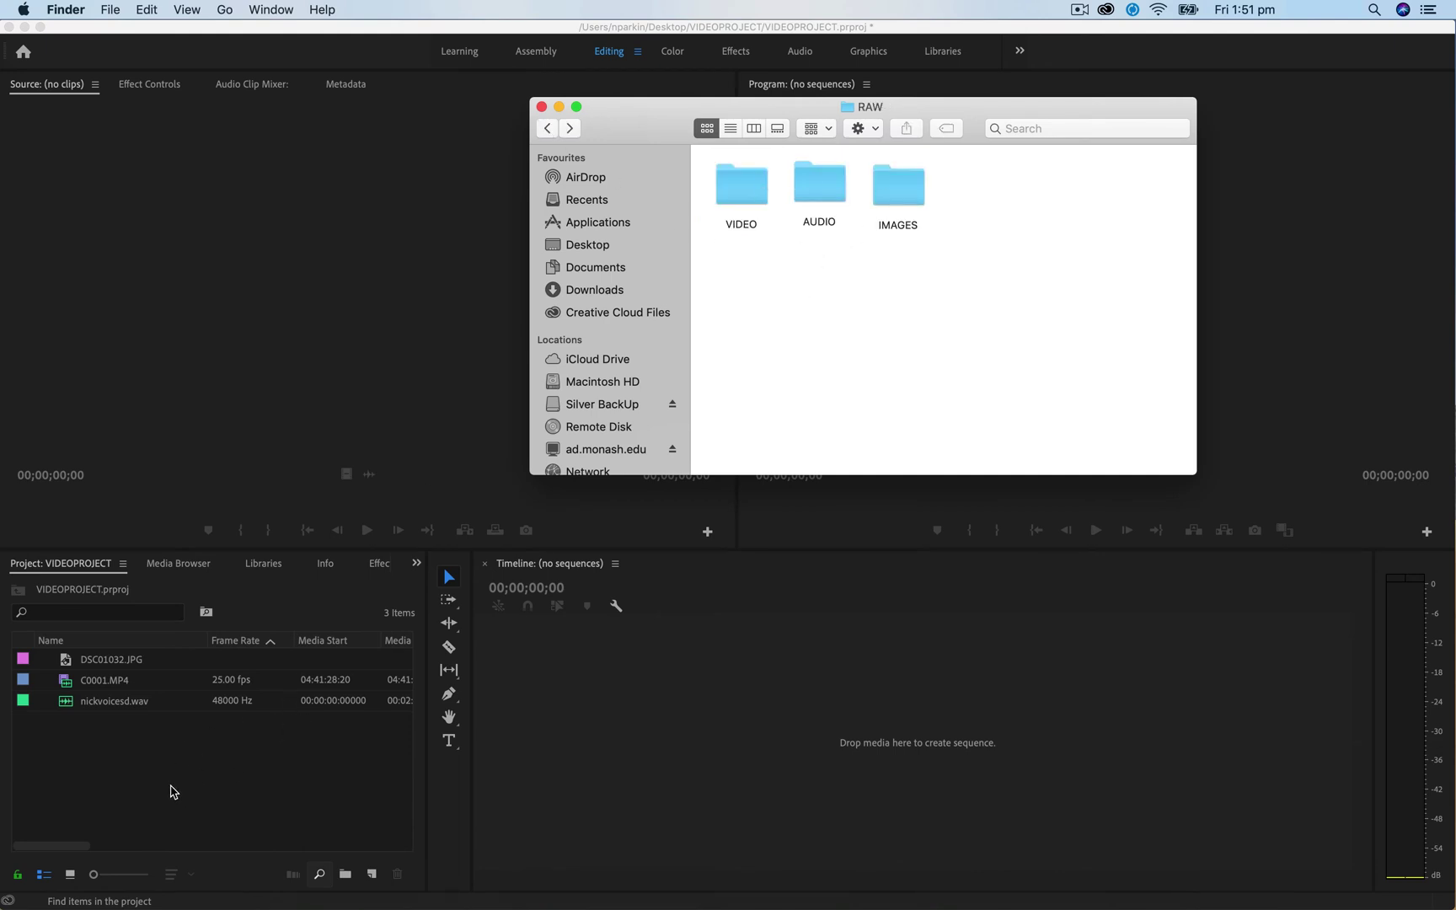
{"action": "left_click", "coordinate": [202, 769]}
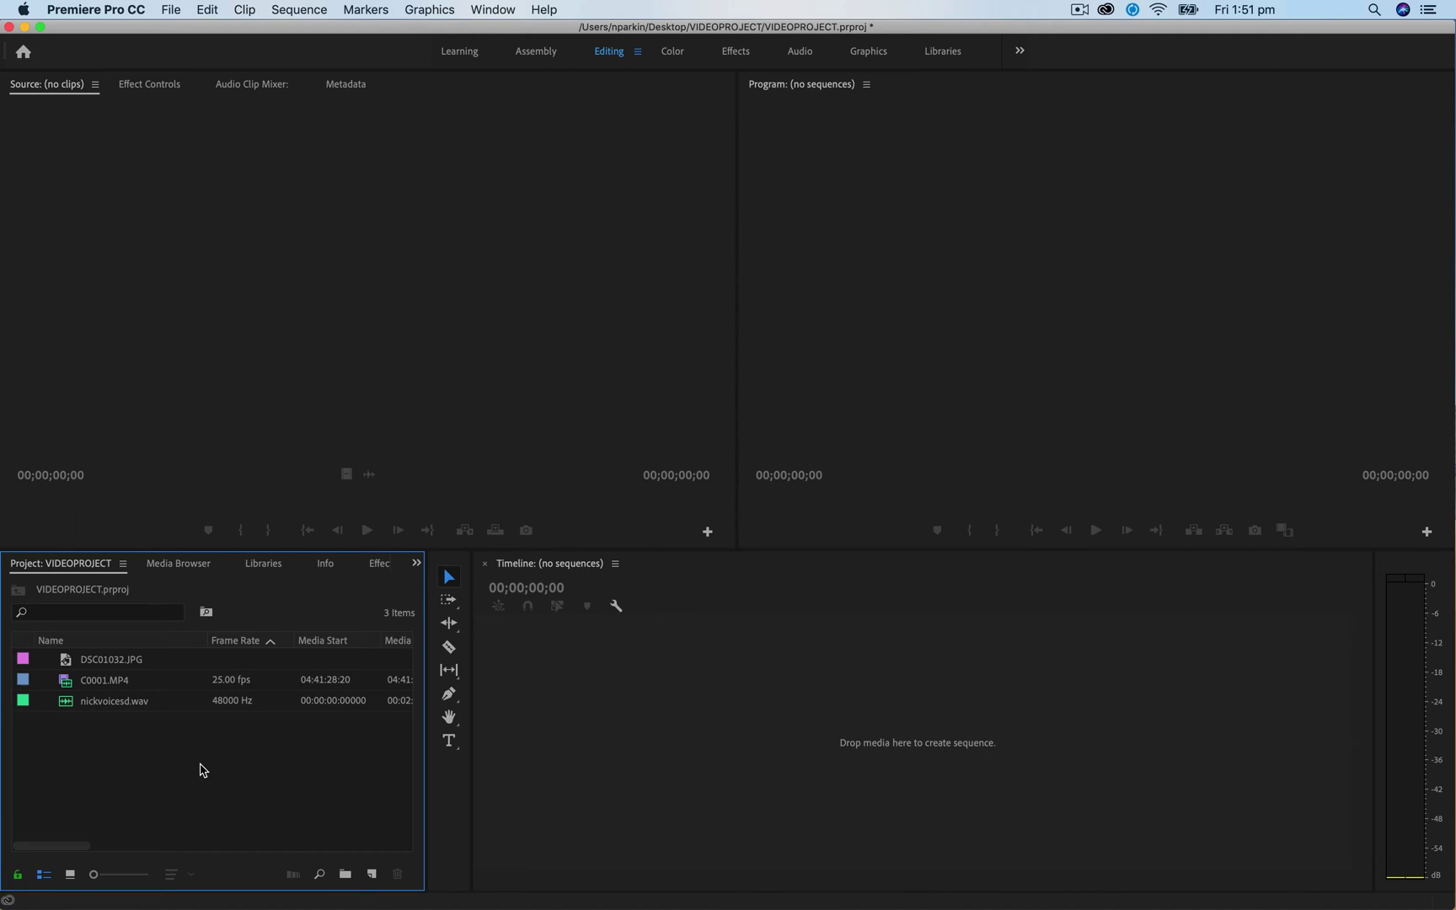
- Create VIDEO and AUDIO bins in the Project panel
{"action": "right_click", "coordinate": [144, 776]}
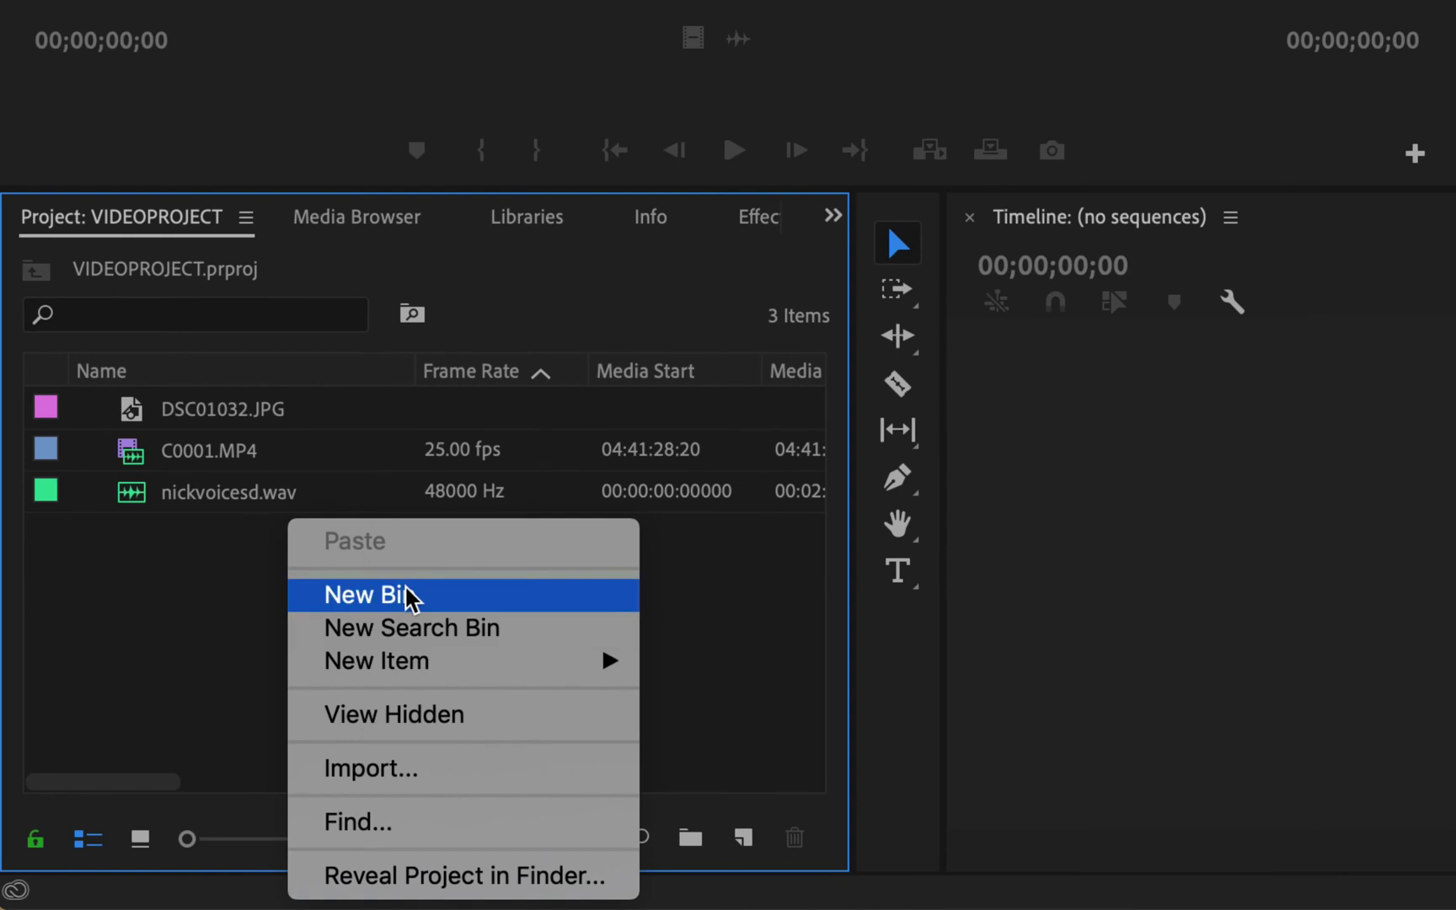
{"action": "left_click", "coordinate": [449, 598]}
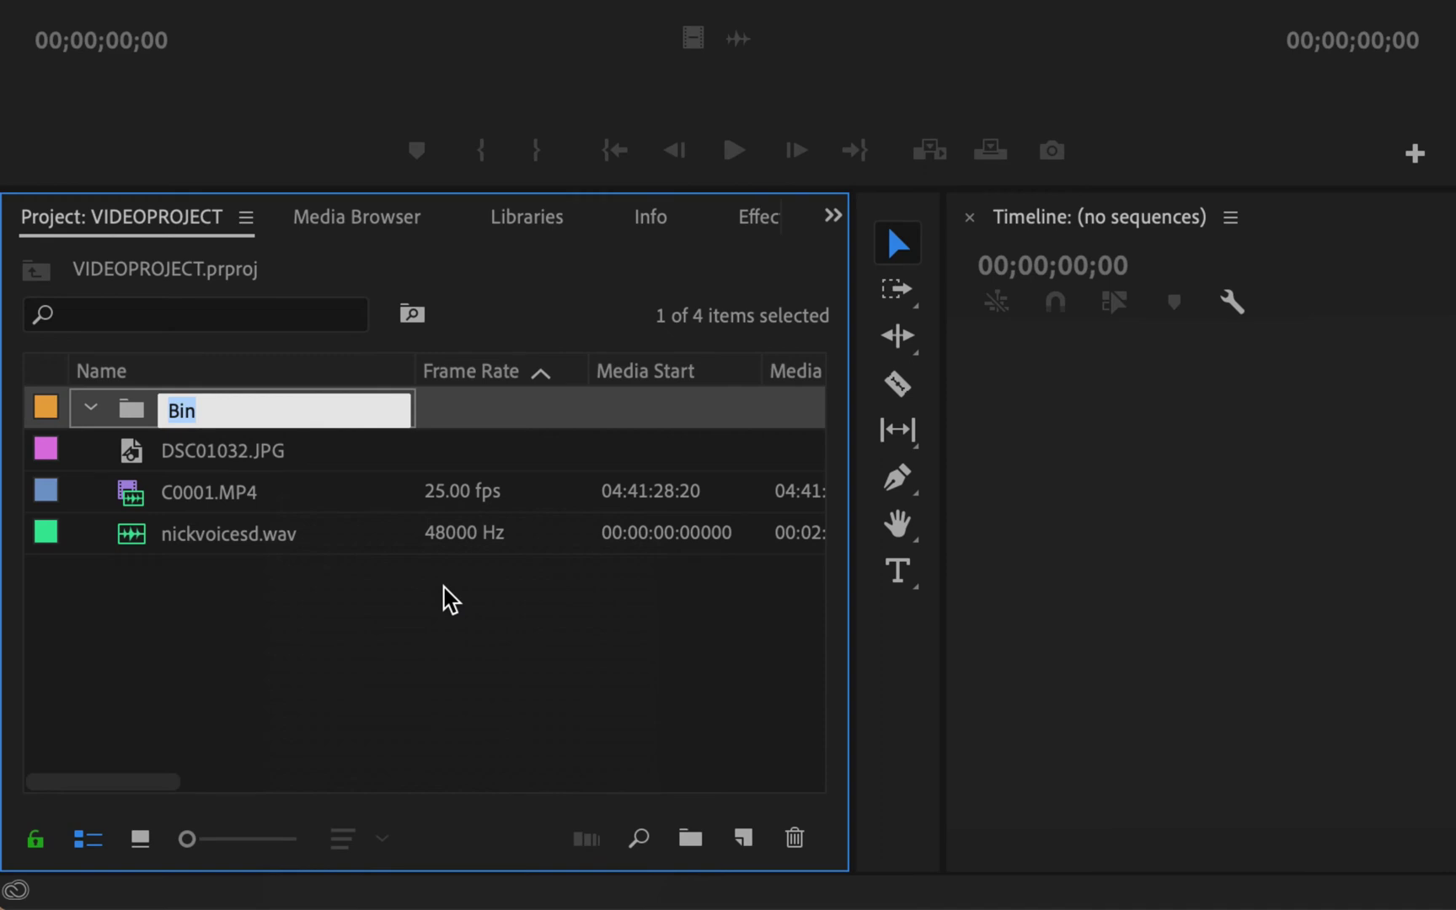
{"action": "type", "text": "VIDEO"}
{"action": "key", "text": "Tab"}
{"action": "left_click", "coordinate": [359, 761]}
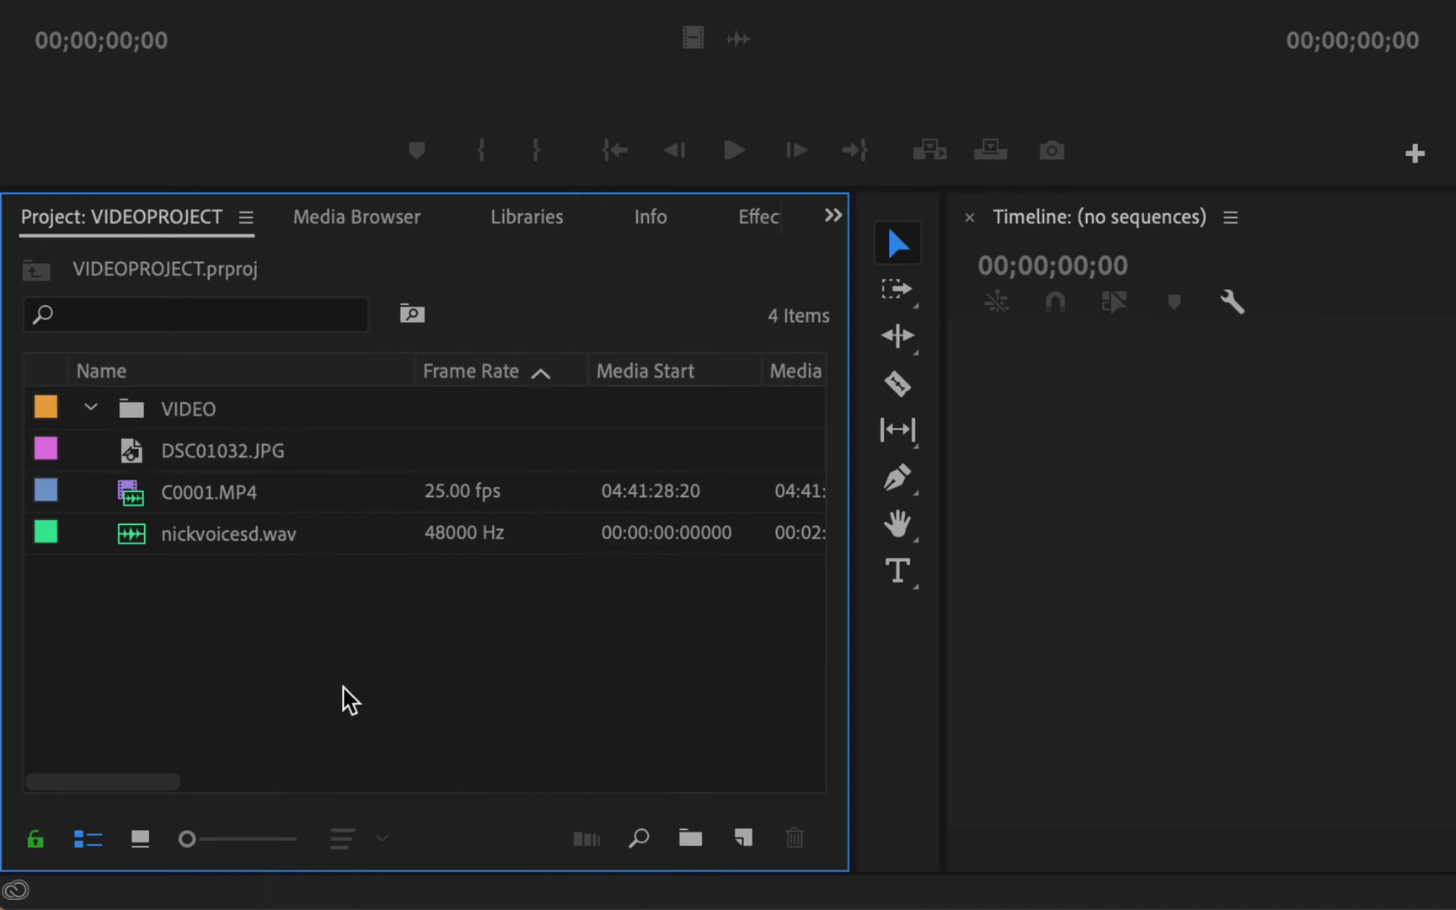
{"action": "right_click", "coordinate": [351, 701]}
{"action": "left_click", "coordinate": [397, 608]}
{"action": "type", "text": "AU"}
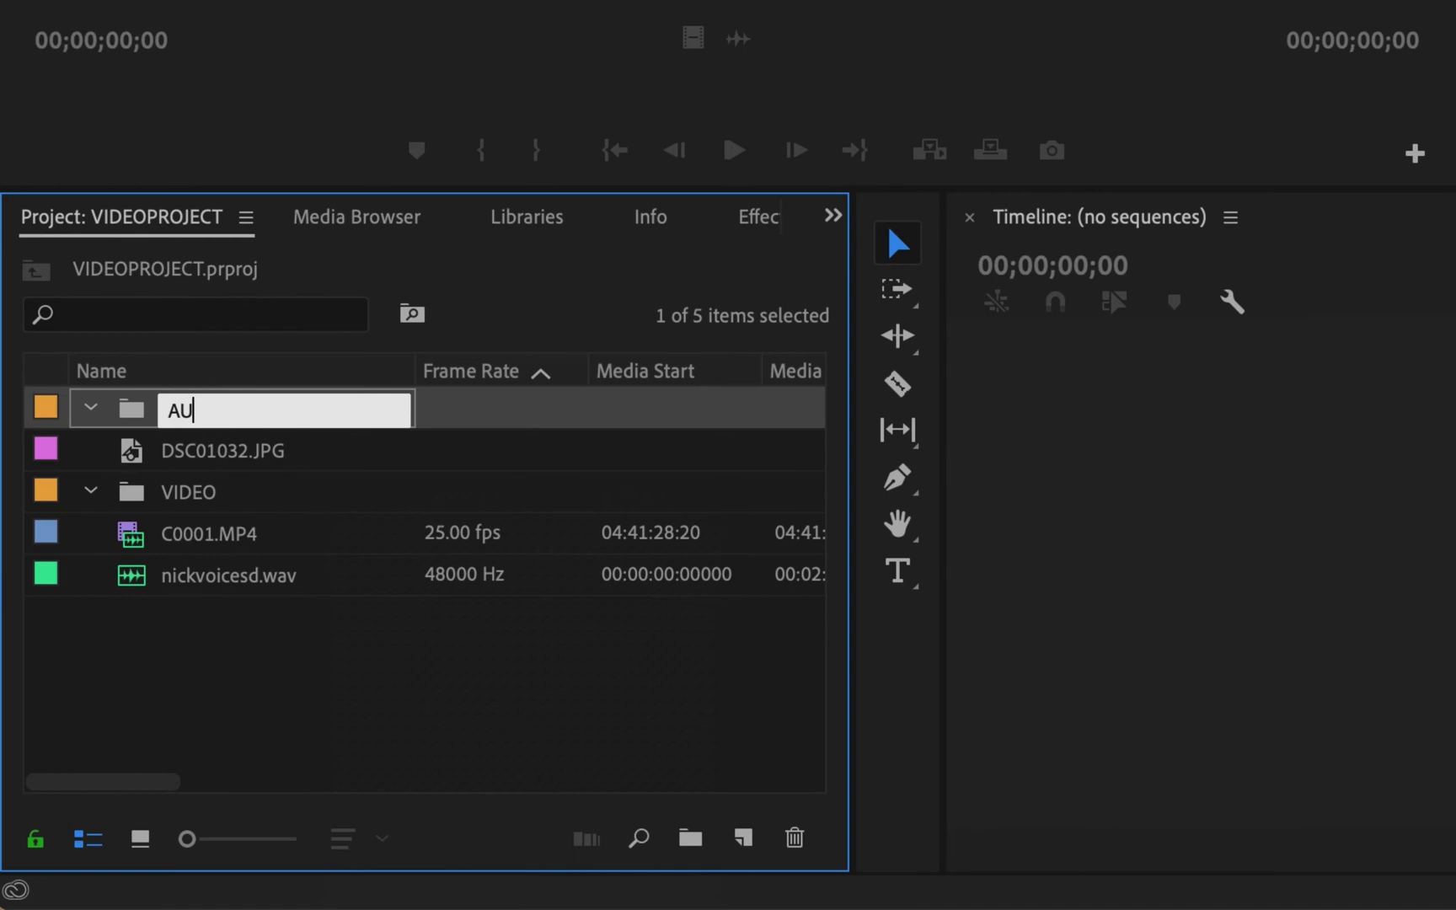
{"action": "type", "text": "DIO"}
{"action": "key", "text": "Tab"}
{"action": "left_click", "coordinate": [329, 701]}
- Add an IMAGES bin, move C0001.MP4 into VIDEO, and collapse all three bins
{"action": "right_click", "coordinate": [329, 701]}
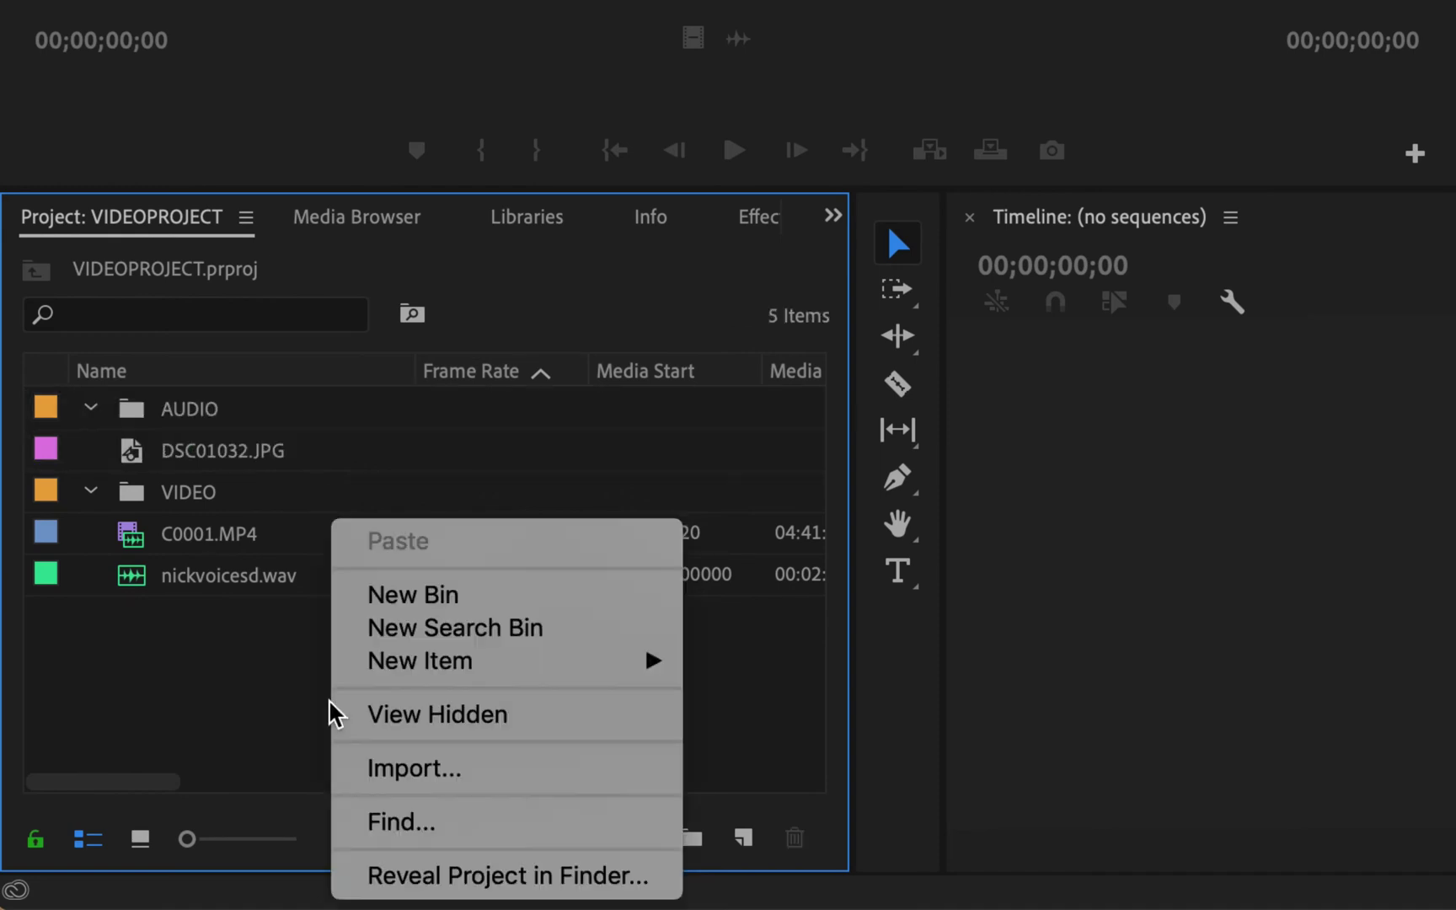
{"action": "left_click", "coordinate": [396, 594]}
{"action": "type", "text": "IMAGES"}
{"action": "key", "text": "Tab"}
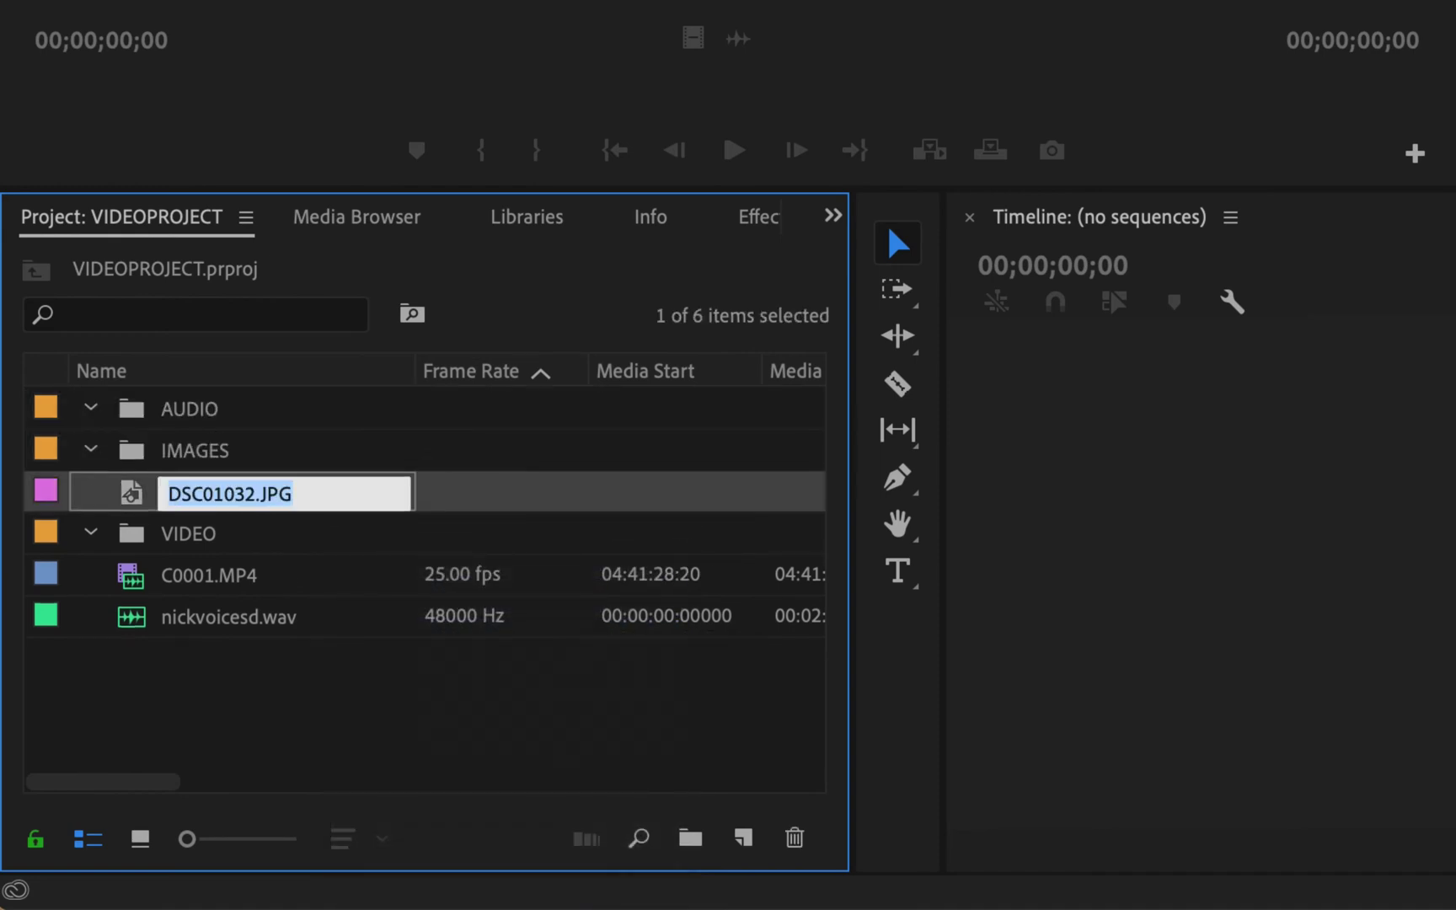
{"action": "left_click", "coordinate": [324, 666]}
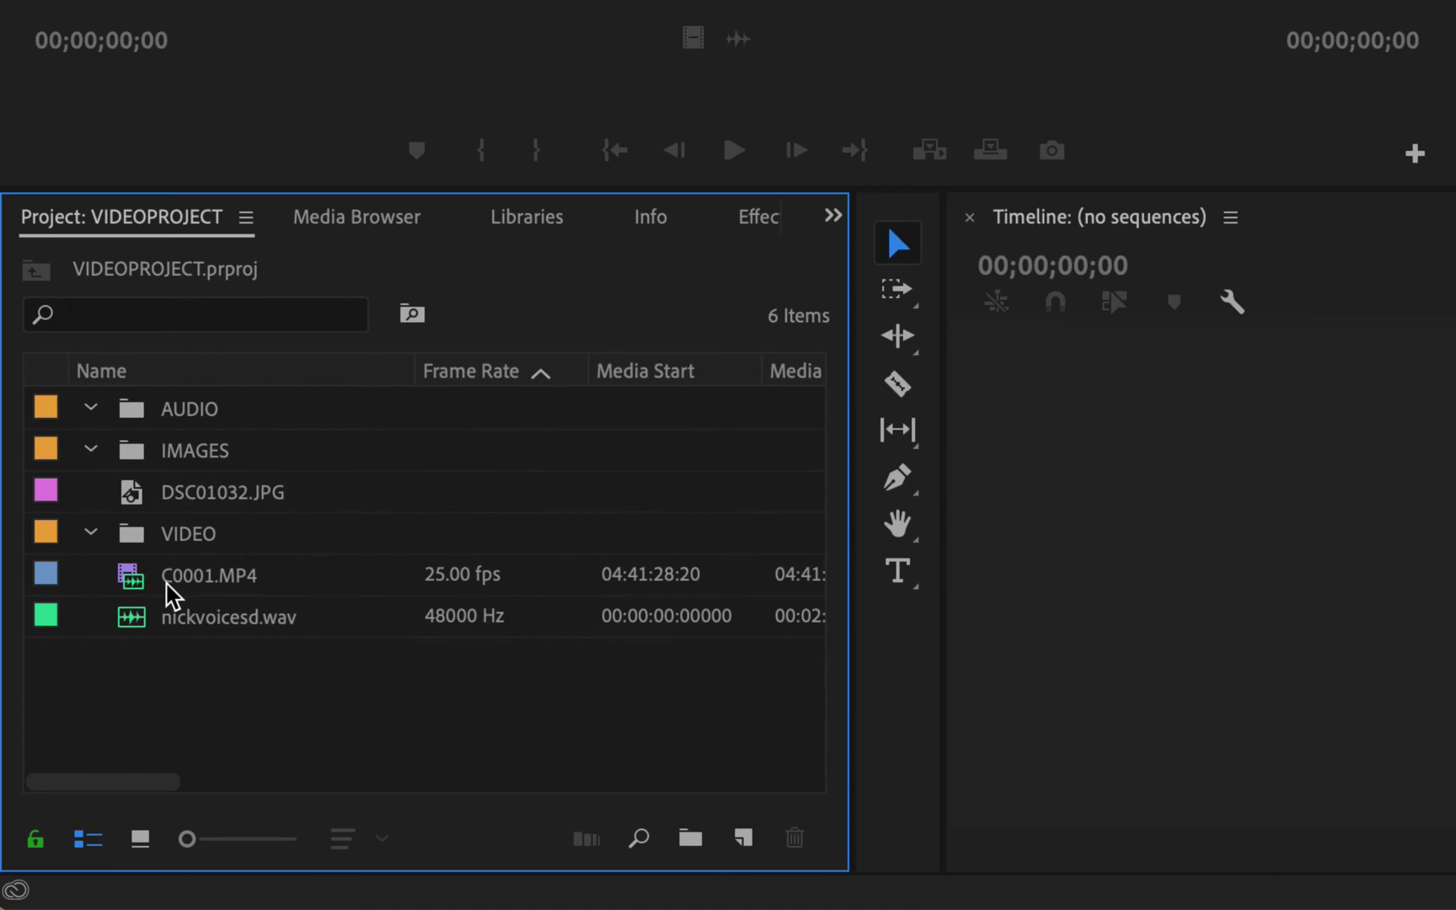
{"action": "left_click_drag", "start_coordinate": [169, 594], "coordinate": [186, 414]}
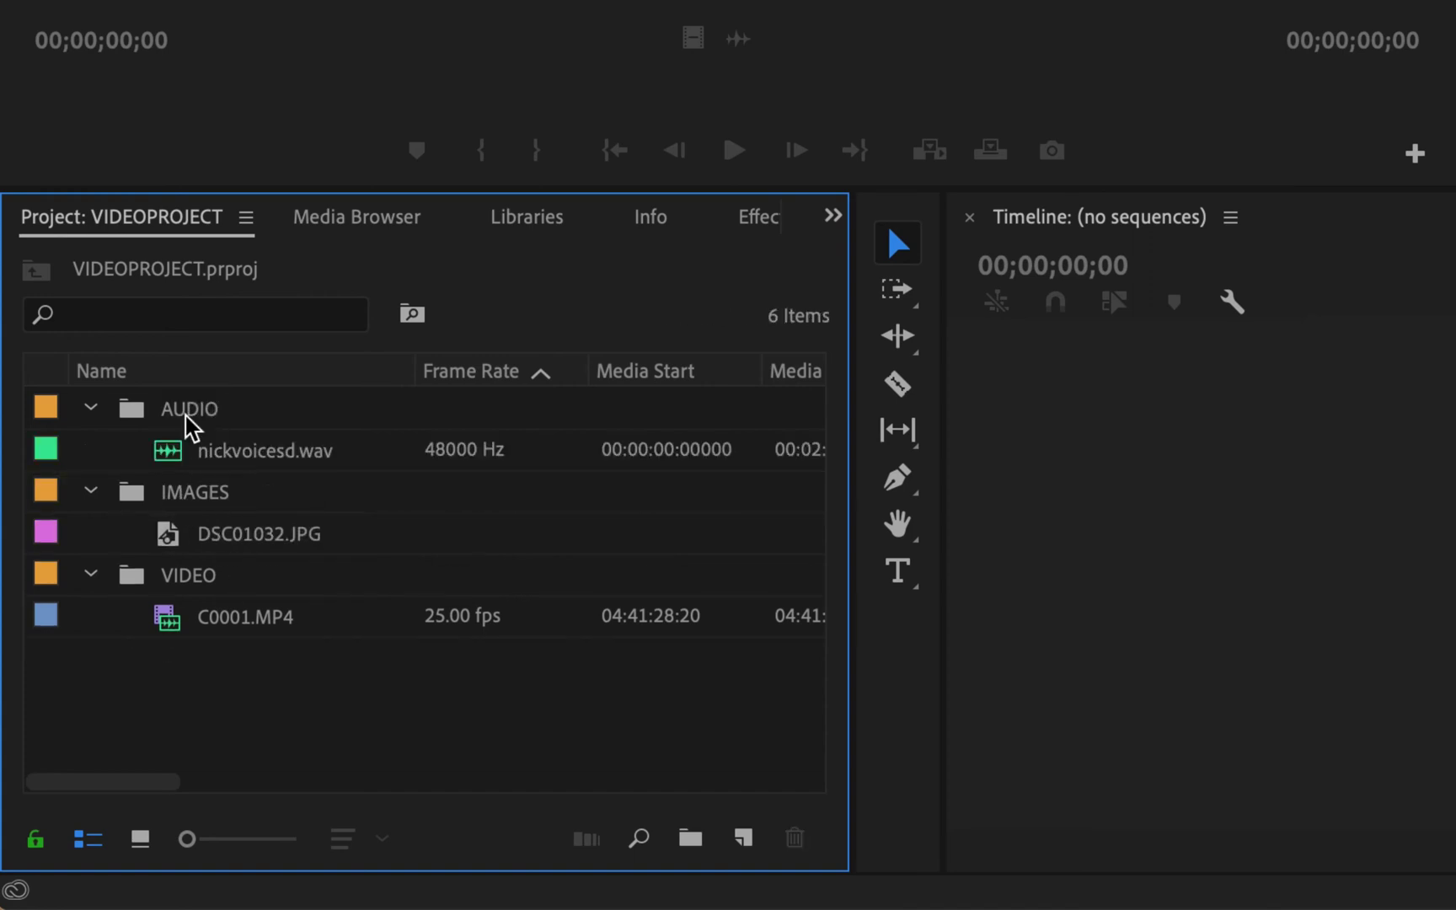
{"action": "left_click", "coordinate": [91, 408]}
{"action": "left_click", "coordinate": [90, 450]}
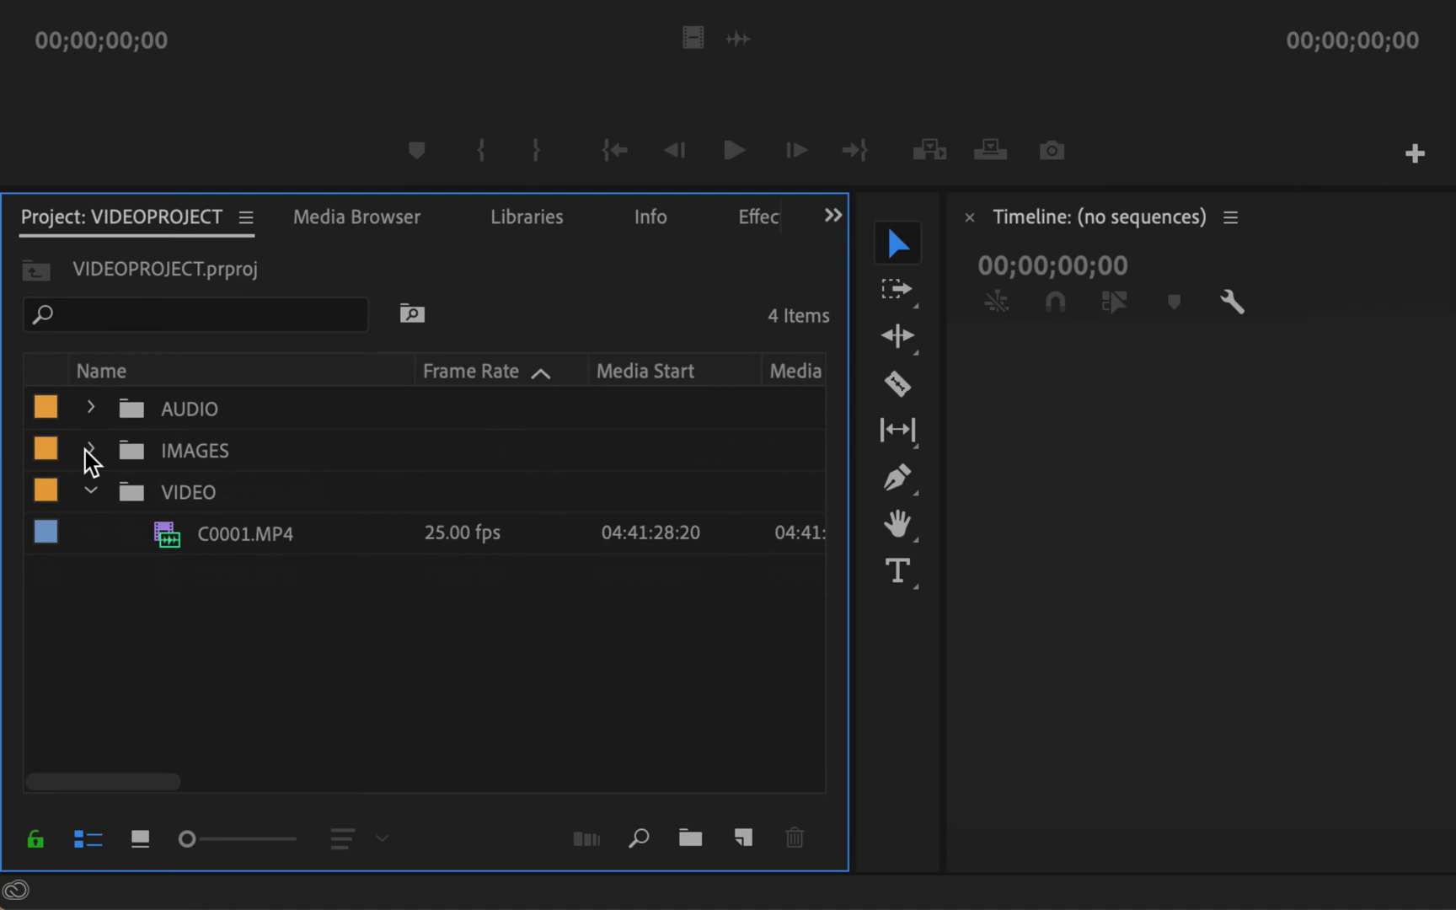
{"action": "left_click", "coordinate": [91, 491]}
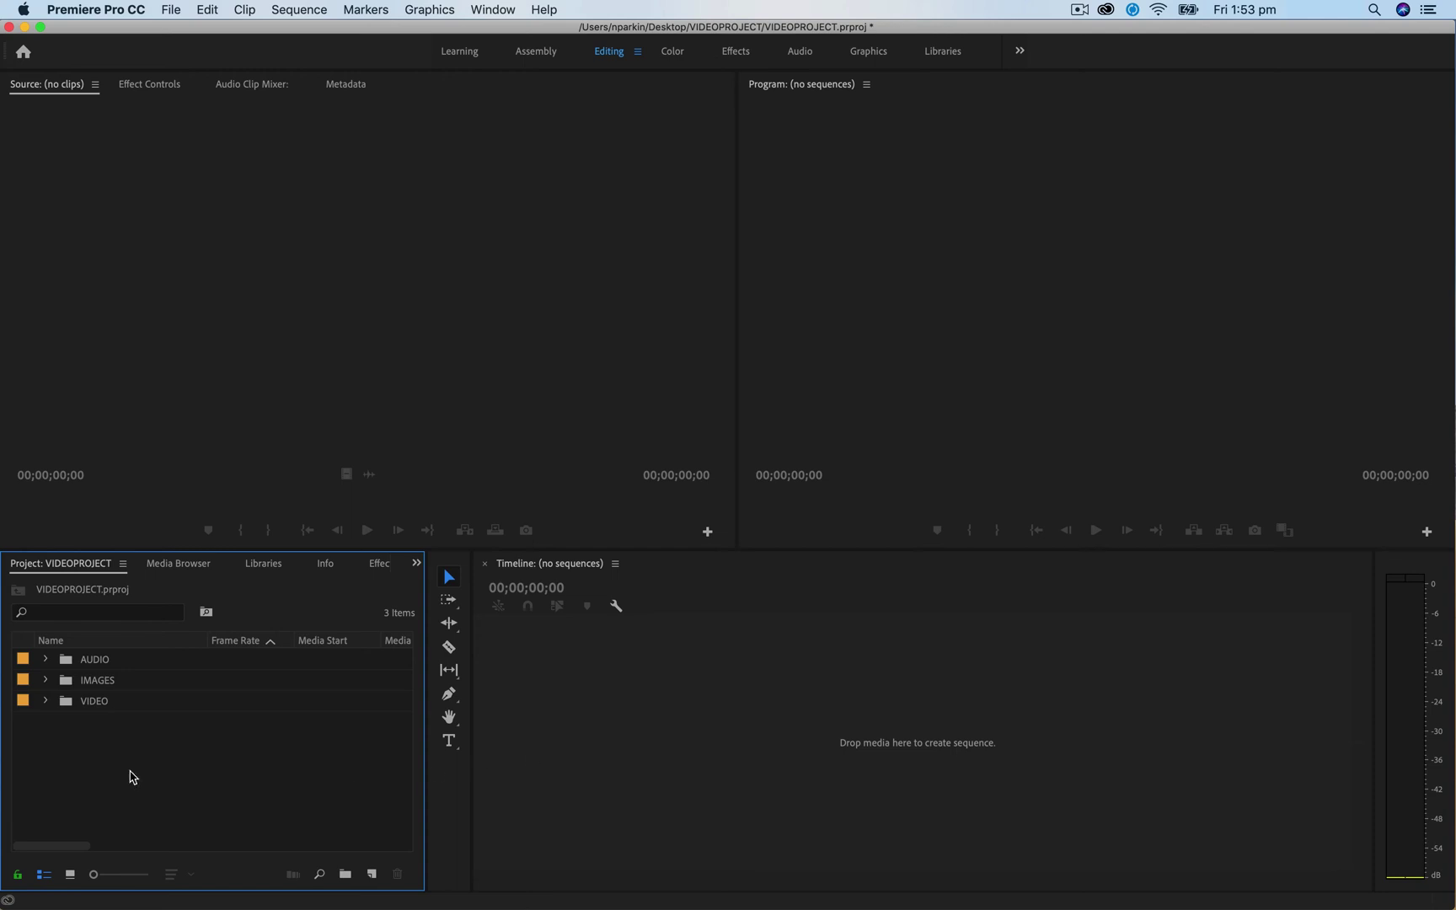
- Expand the VIDEO bin to show C0001.MP4, briefly checking the IMAGES and AUDIO bins
{"action": "left_click", "coordinate": [46, 702]}
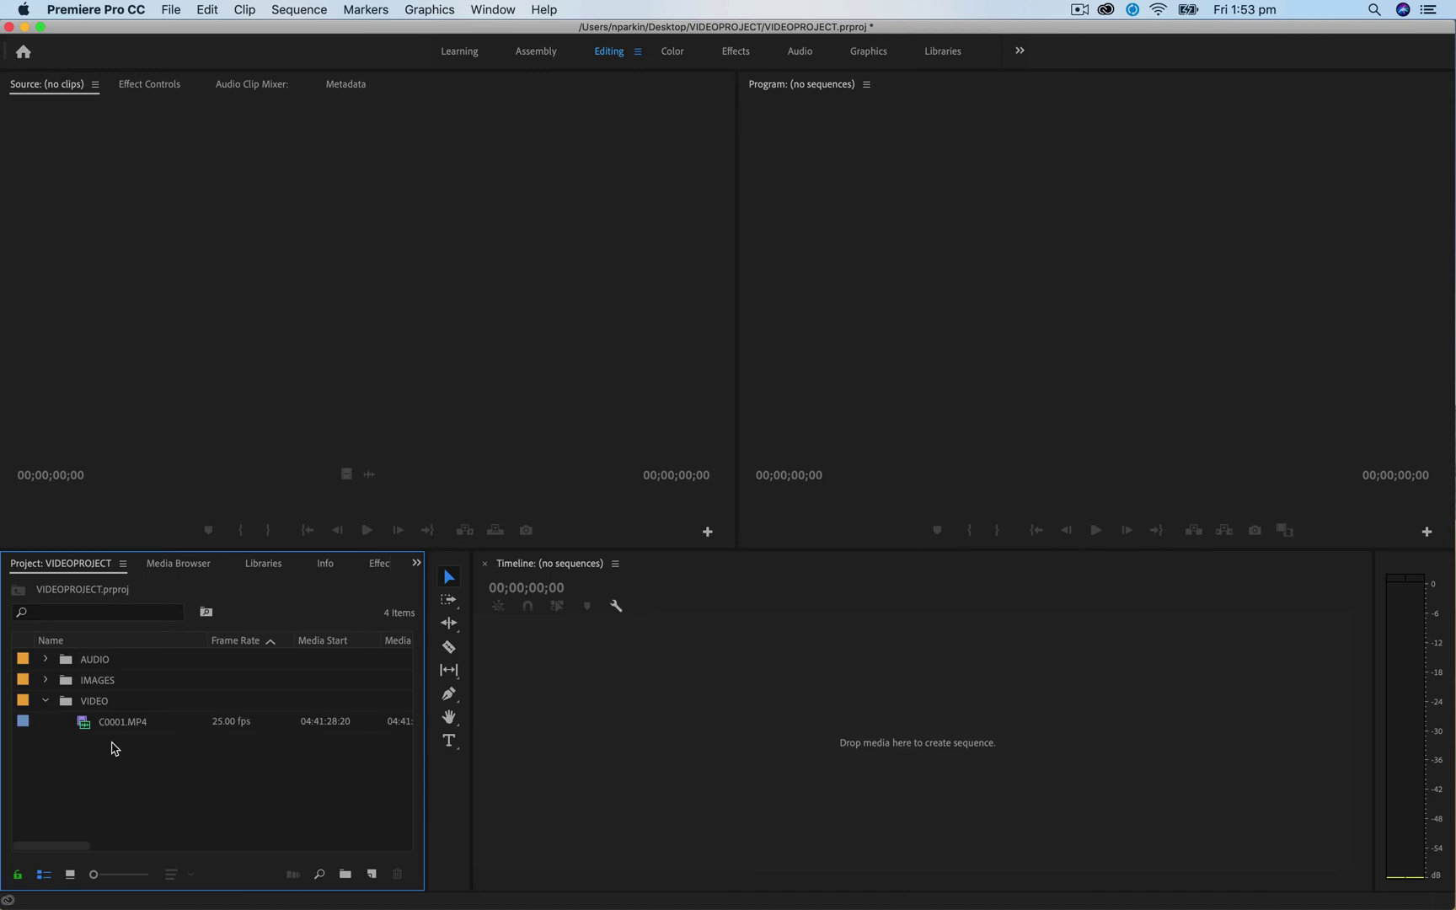
{"action": "left_click", "coordinate": [119, 729]}
{"action": "left_click", "coordinate": [116, 750]}
{"action": "left_click", "coordinate": [108, 726]}
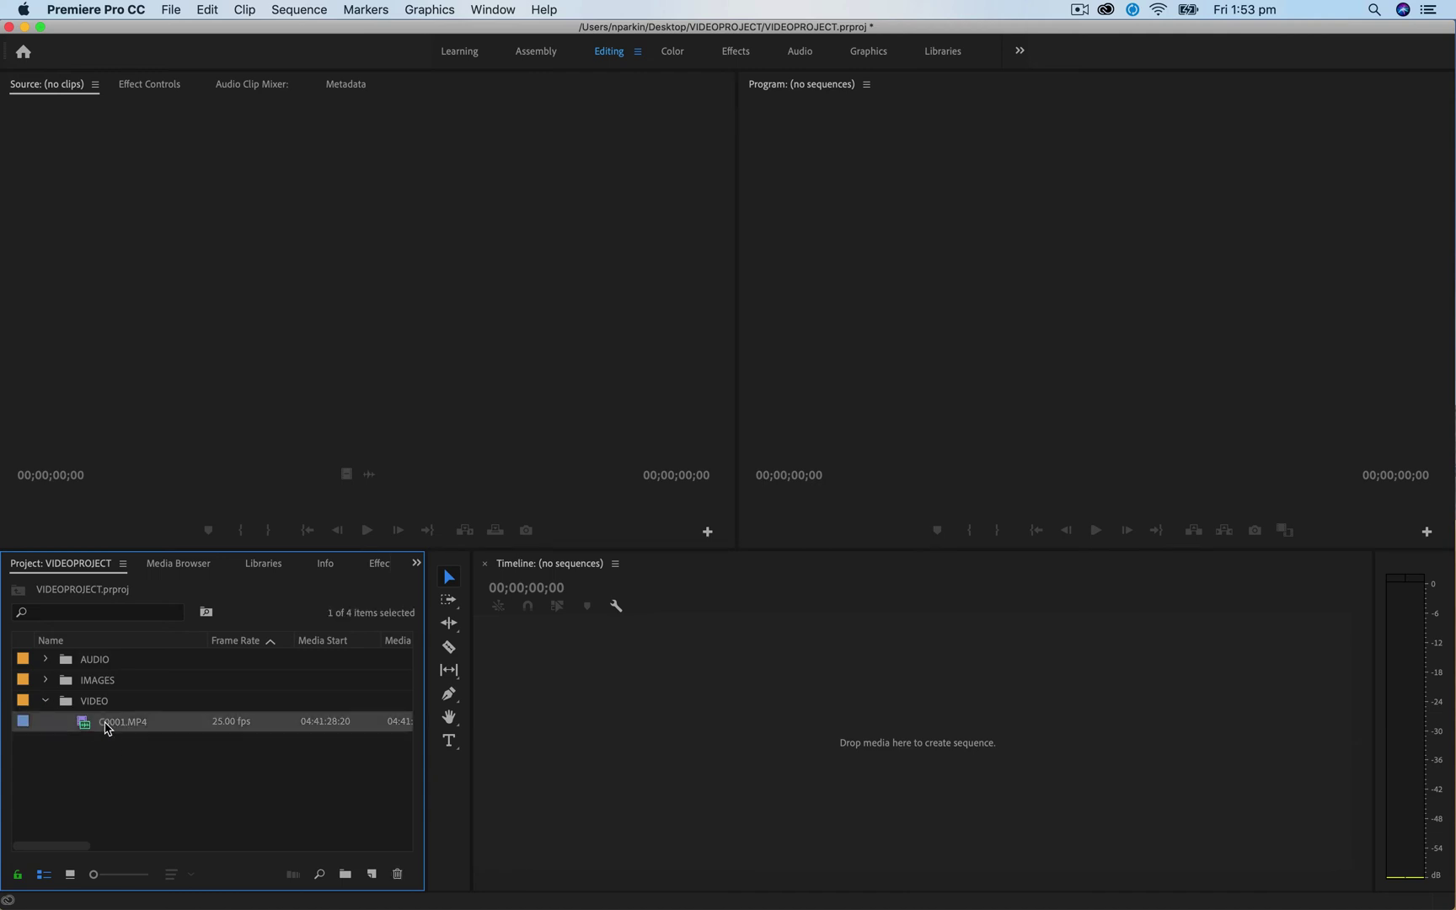
{"action": "left_click", "coordinate": [109, 771]}
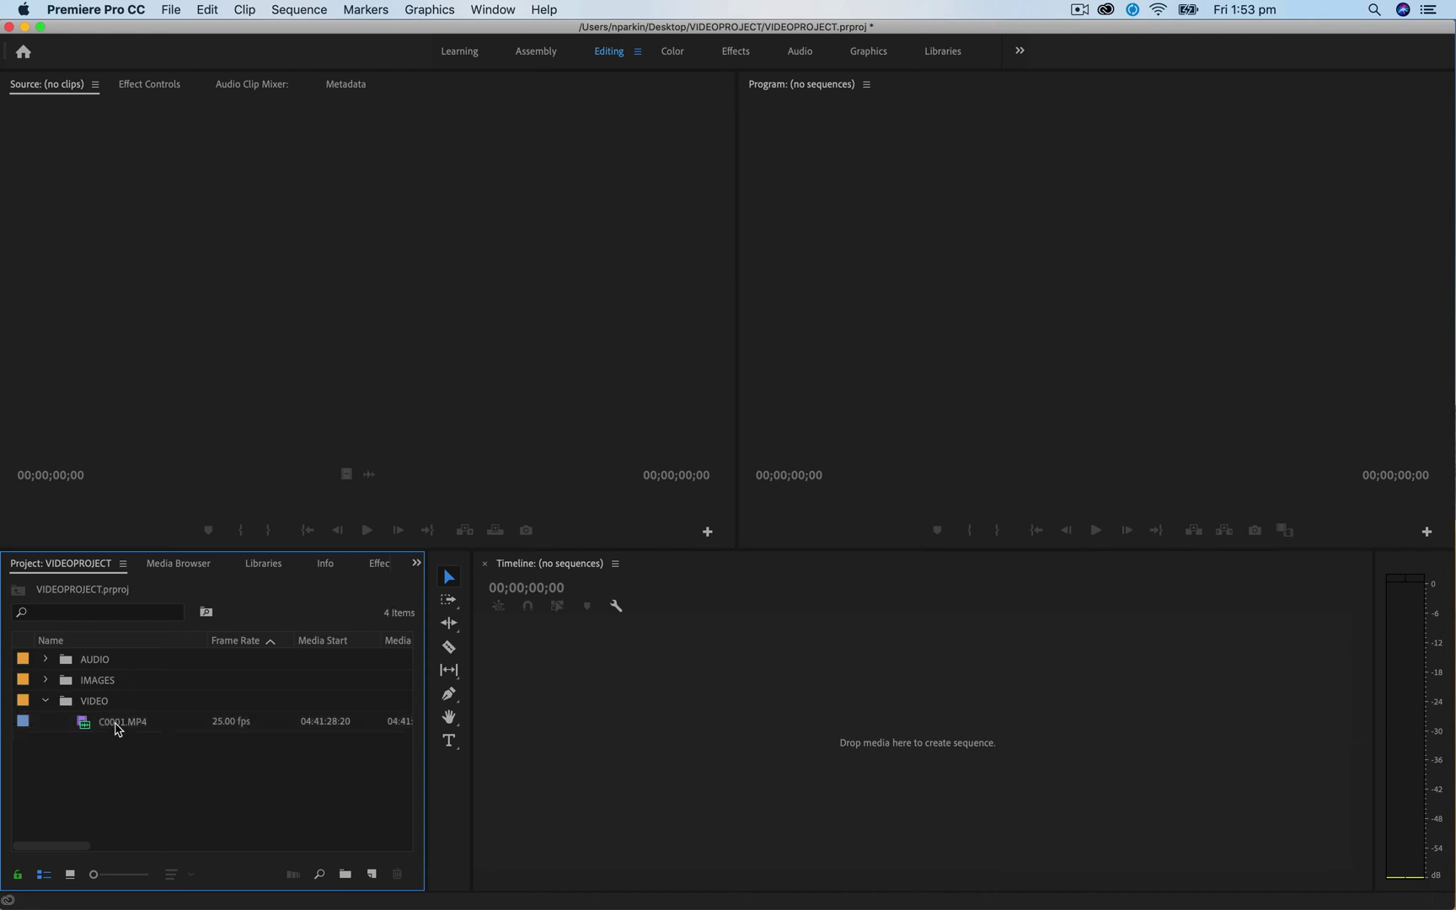
{"action": "left_click", "coordinate": [118, 729]}
{"action": "left_click", "coordinate": [43, 680]}
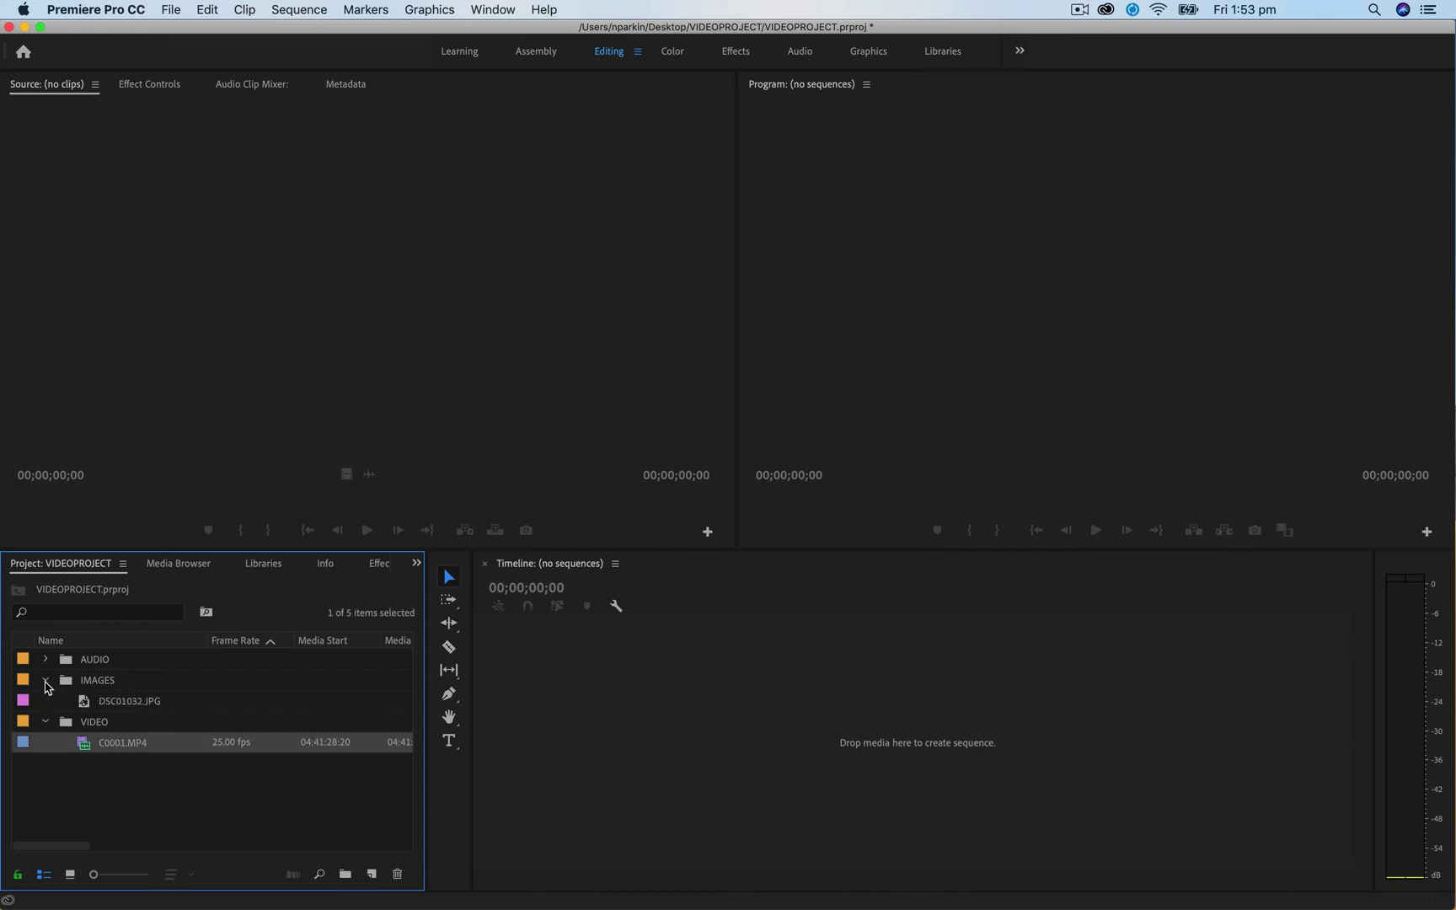
{"action": "left_click", "coordinate": [44, 680]}
{"action": "left_click", "coordinate": [47, 661]}
{"action": "left_click", "coordinate": [47, 661]}
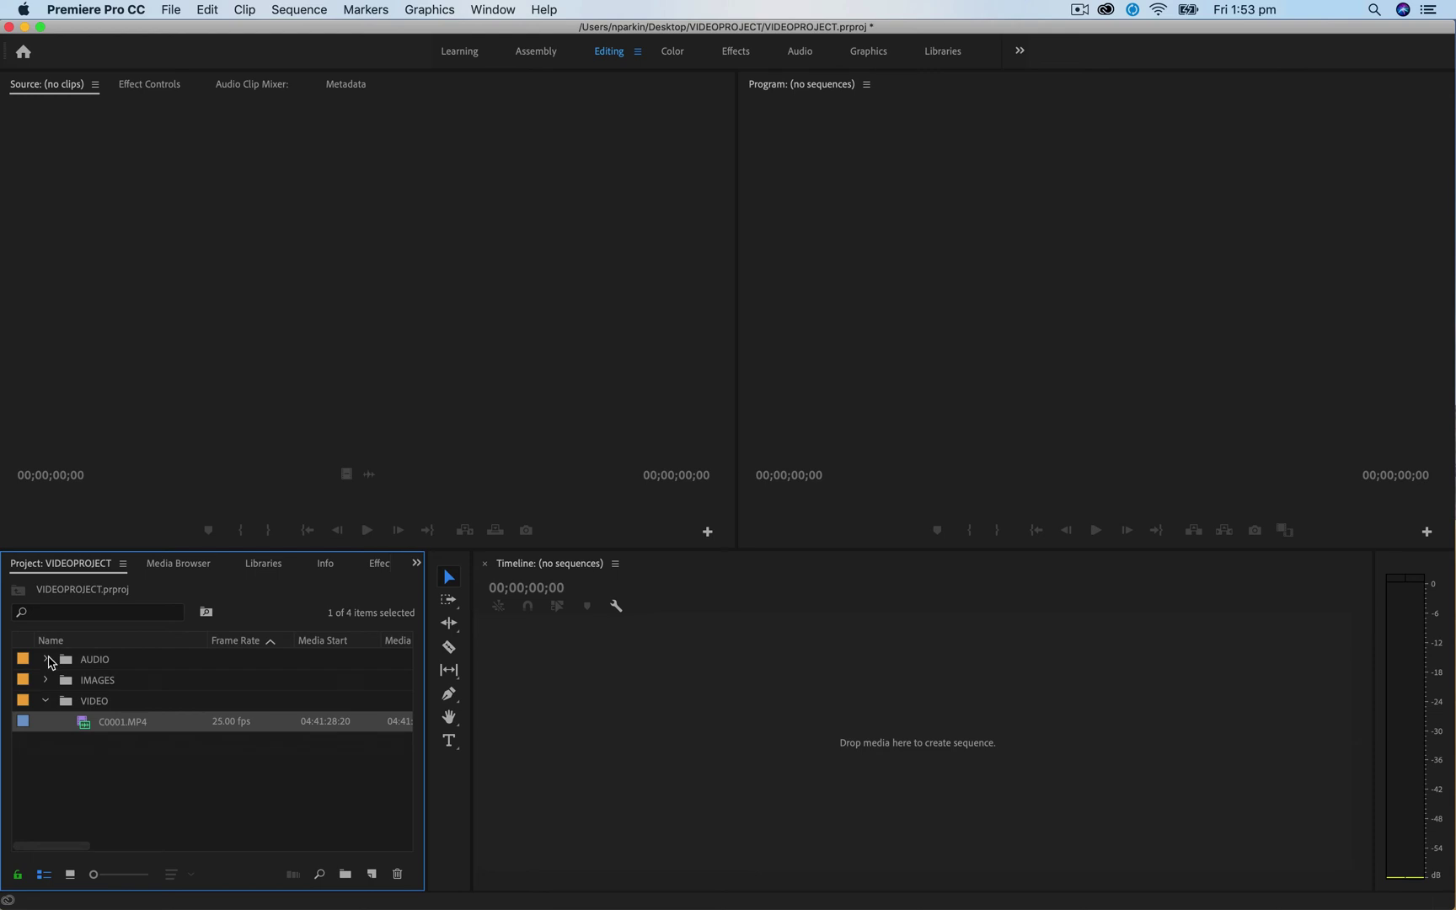
- Drag C0001.MP4 into the empty Timeline to create a sequence
{"action": "left_click", "coordinate": [85, 780]}
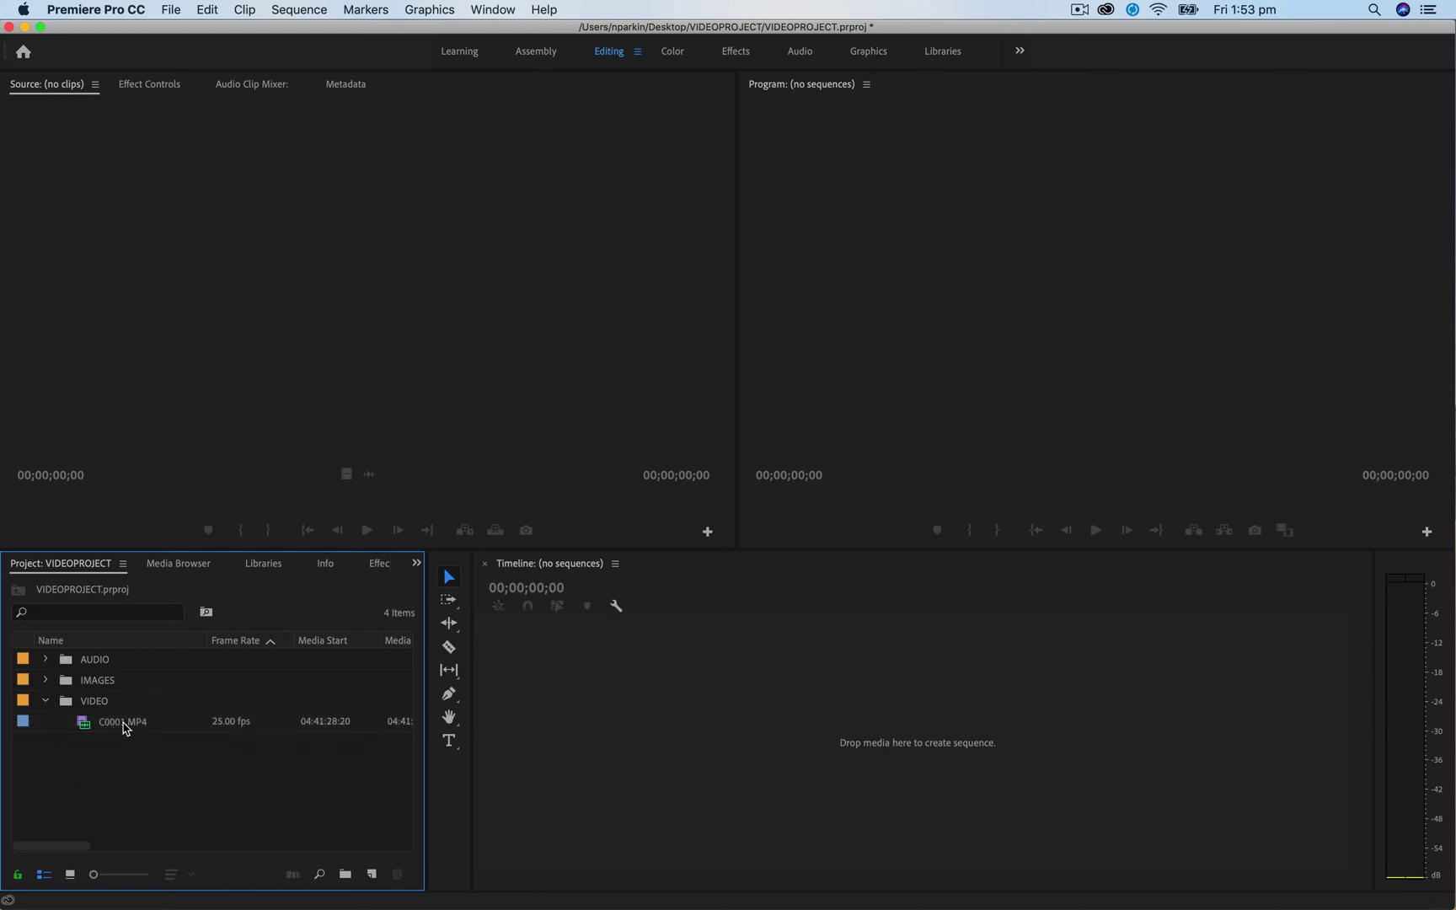
{"action": "left_click", "coordinate": [126, 729]}
{"action": "left_click", "coordinate": [178, 783]}
{"action": "left_click", "coordinate": [110, 730]}
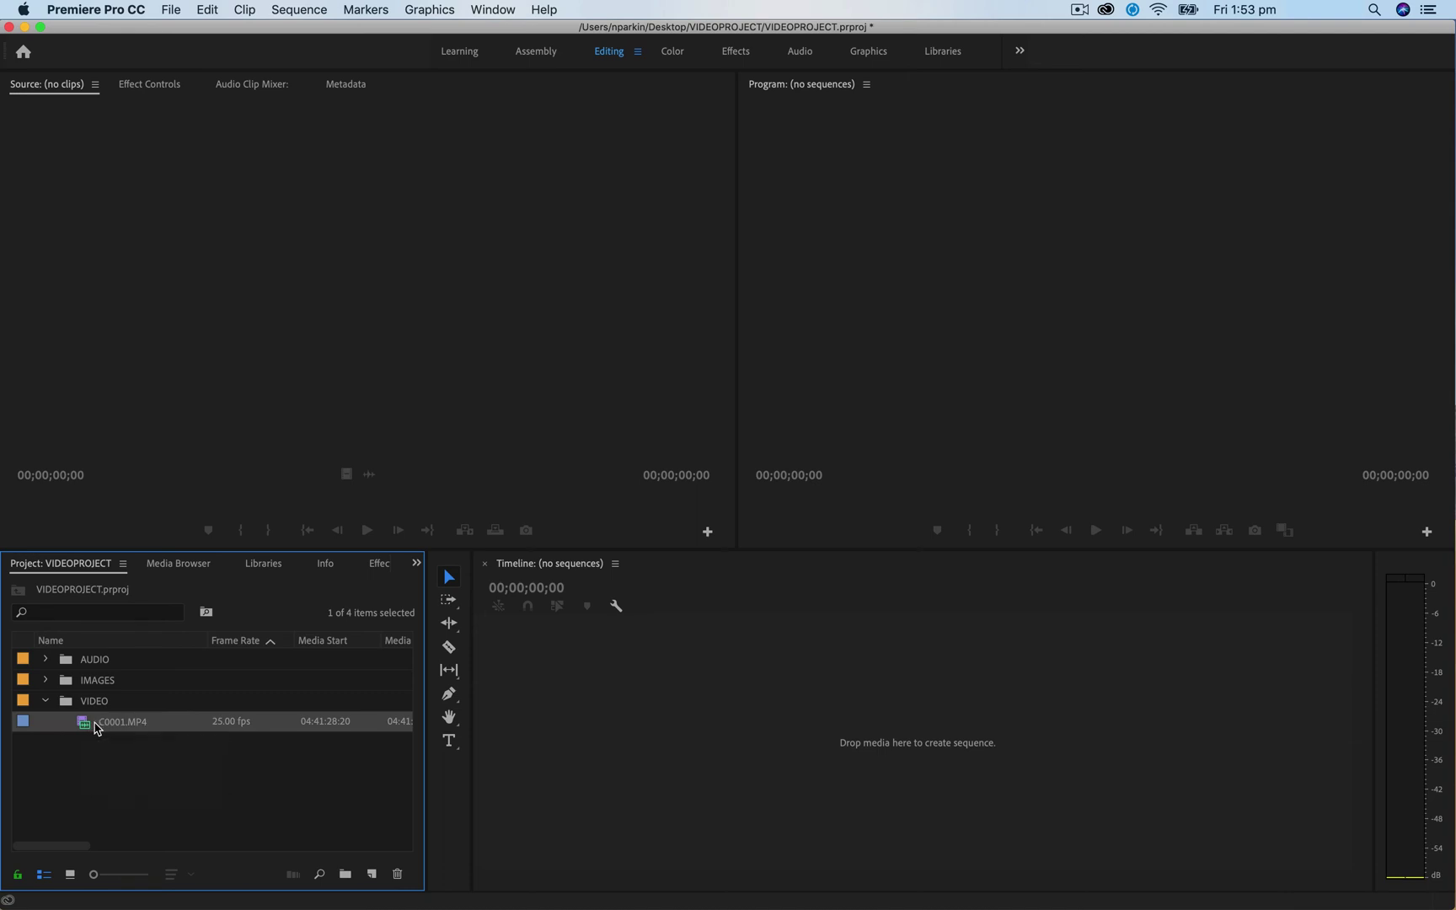
{"action": "left_click_drag", "start_coordinate": [108, 726], "coordinate": [625, 772]}
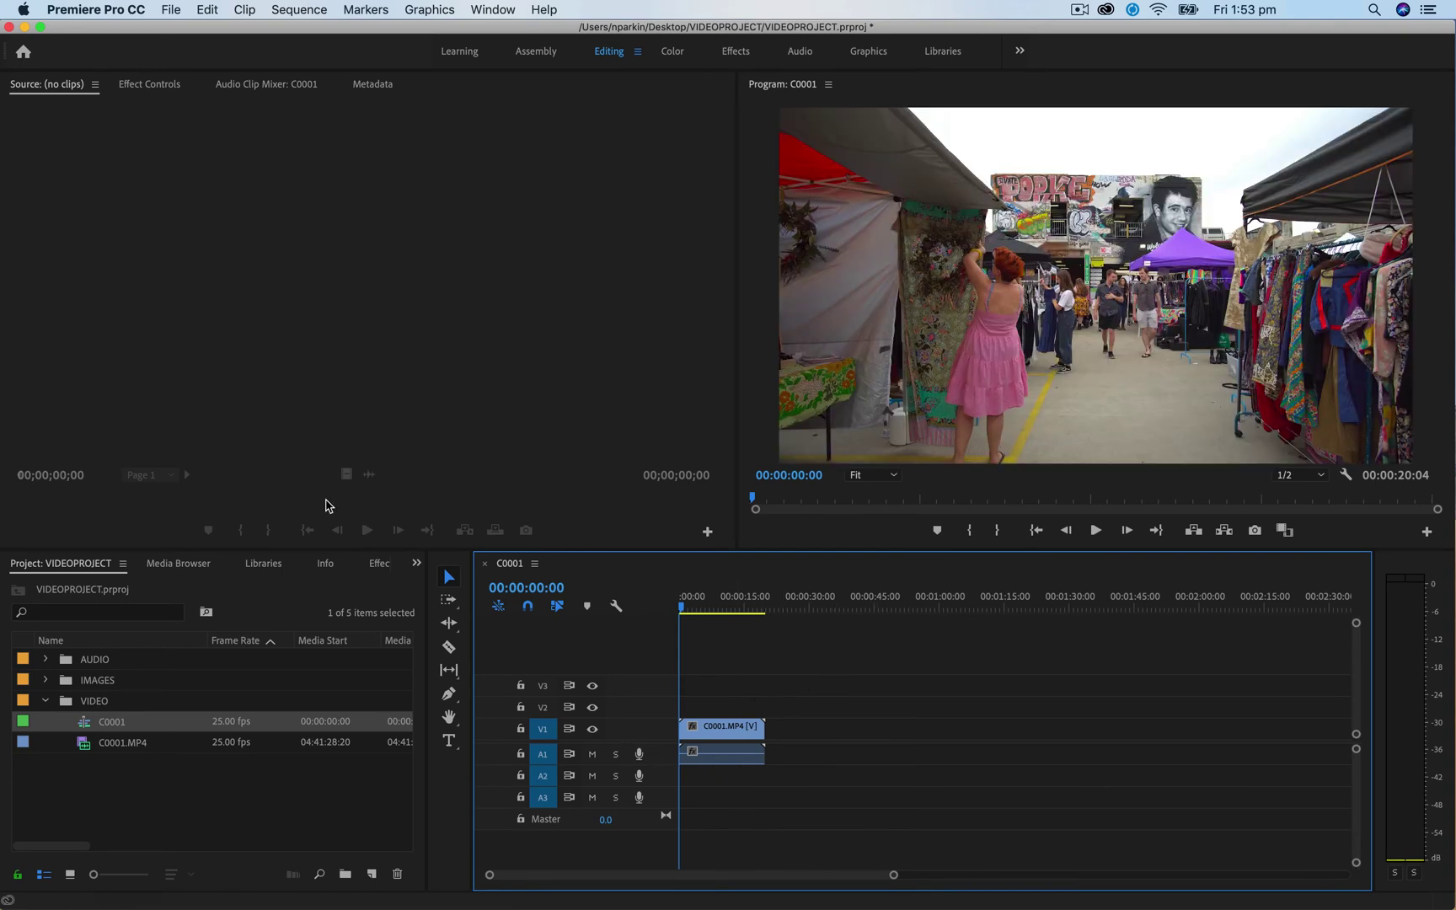
- Preview the C0001 sequence, then place a second C0001.MP4 copy on V1 at about 46 seconds
{"action": "left_click", "coordinate": [715, 684]}
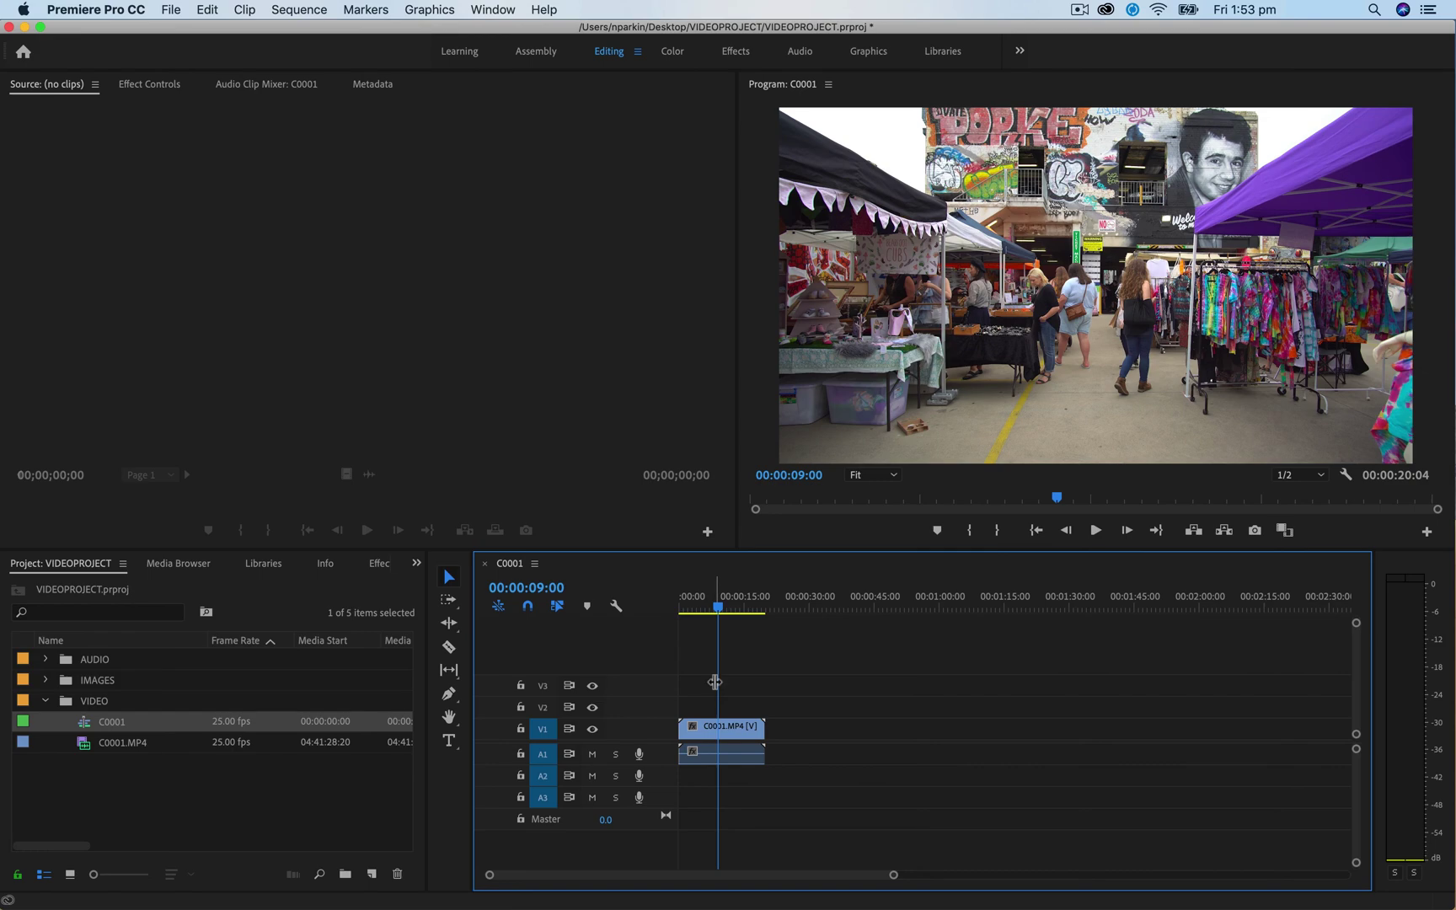
{"action": "key", "text": "space"}
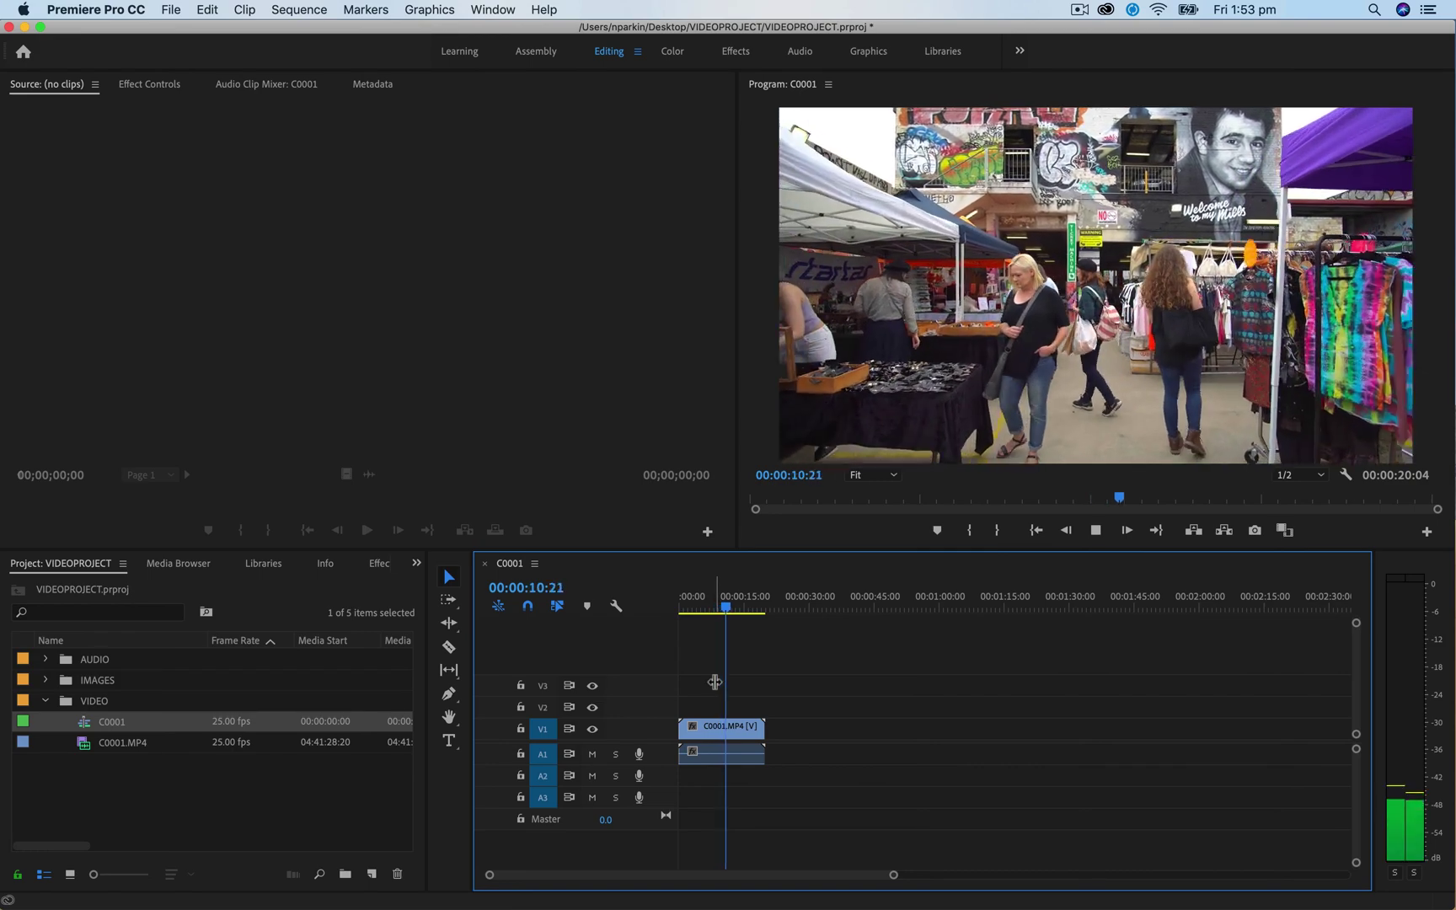
{"action": "key", "text": "space"}
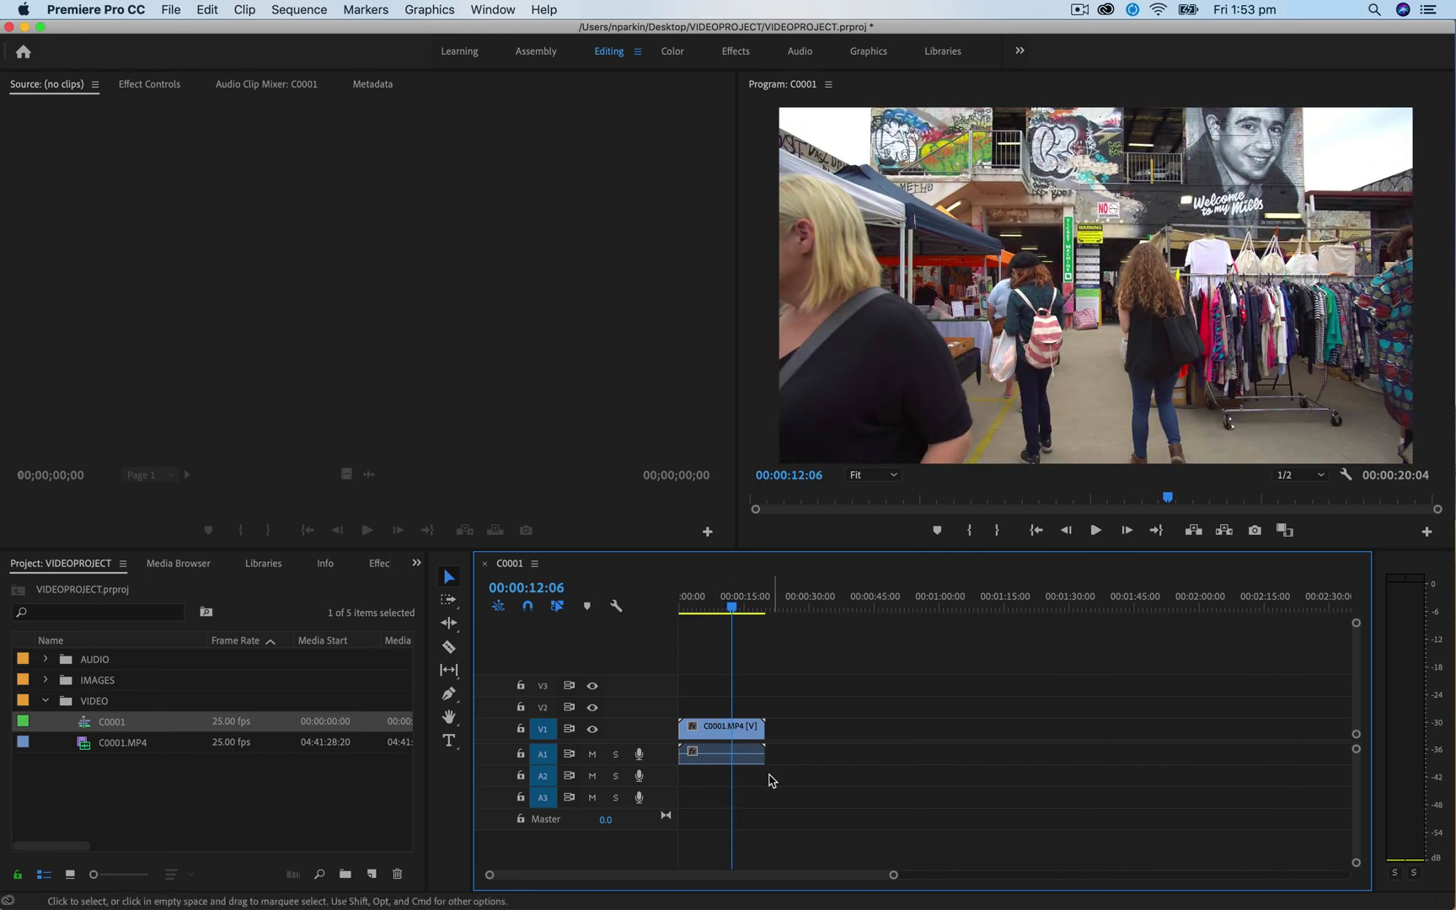
{"action": "left_click", "coordinate": [754, 754]}
{"action": "left_click", "coordinate": [722, 606]}
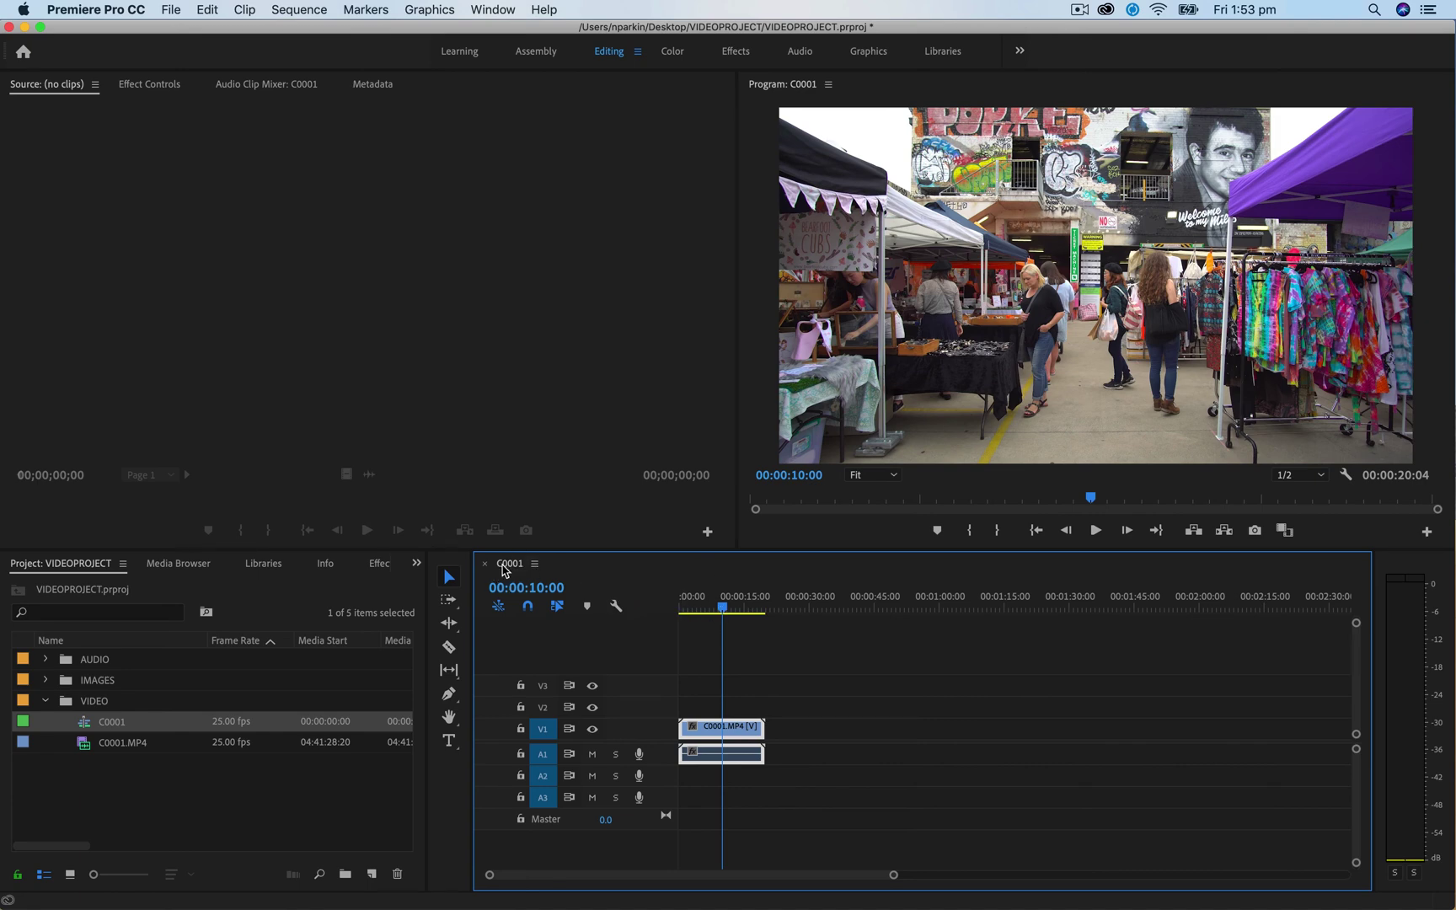
{"action": "left_click", "coordinate": [824, 649]}
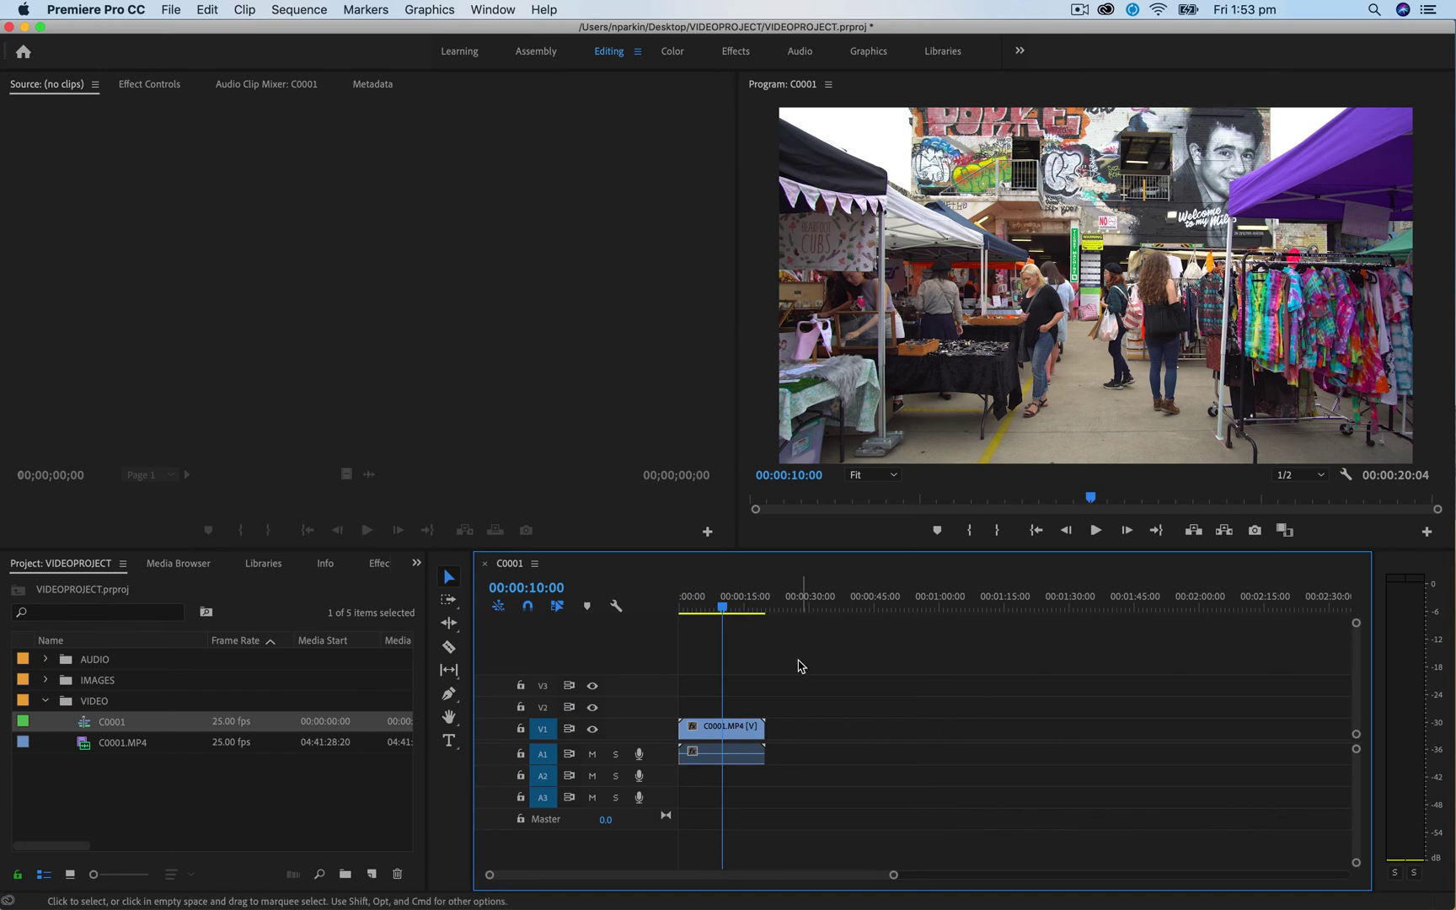
{"action": "left_click_drag", "start_coordinate": [110, 743], "coordinate": [877, 749]}
{"action": "left_click", "coordinate": [899, 600]}
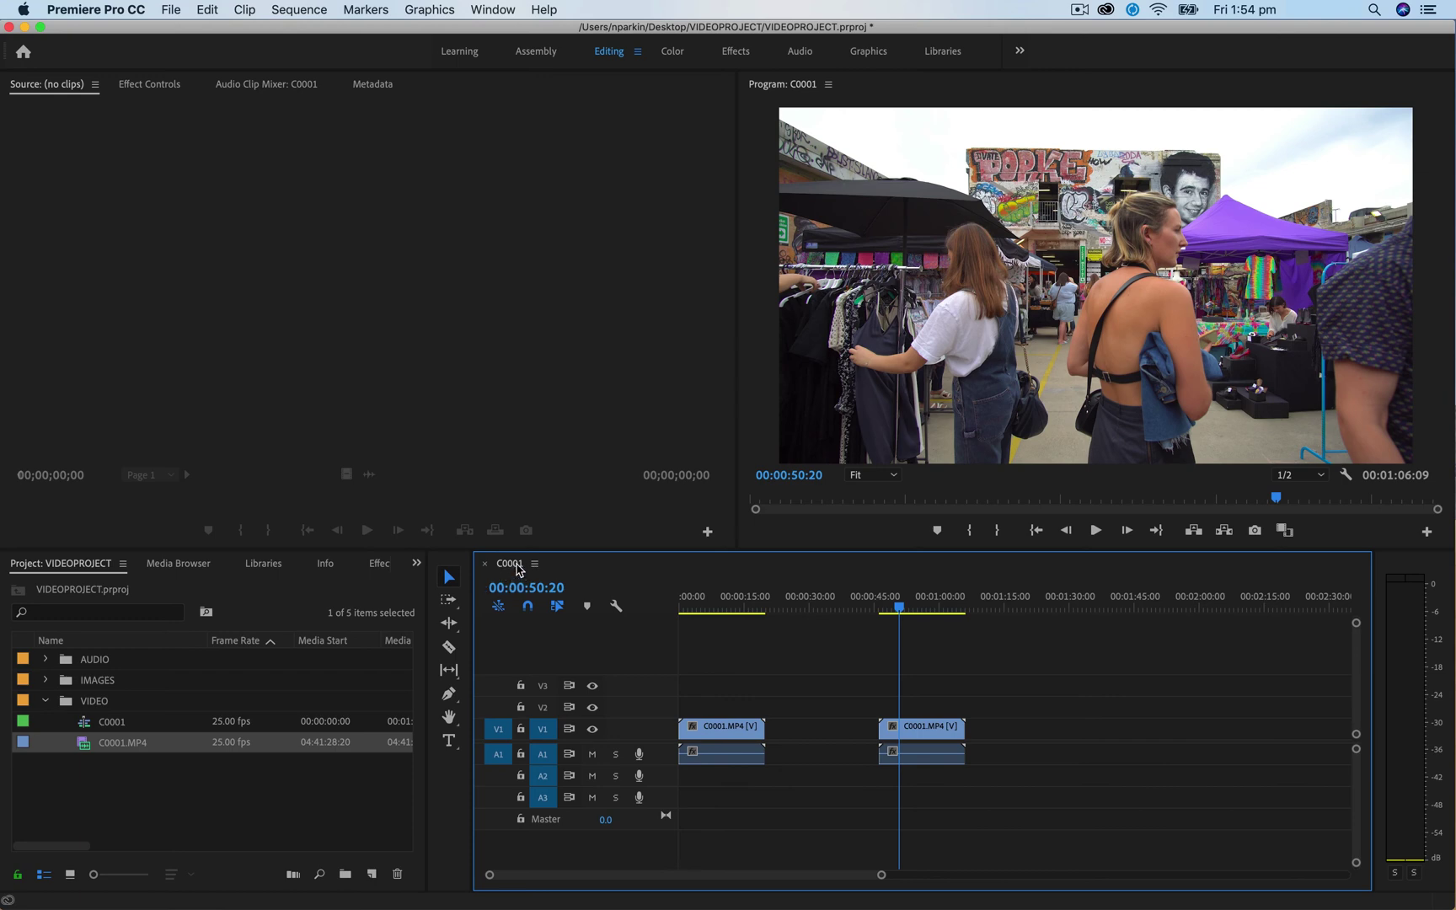
- Rename the C0001 sequence to EDIT01
{"action": "left_click", "coordinate": [114, 722]}
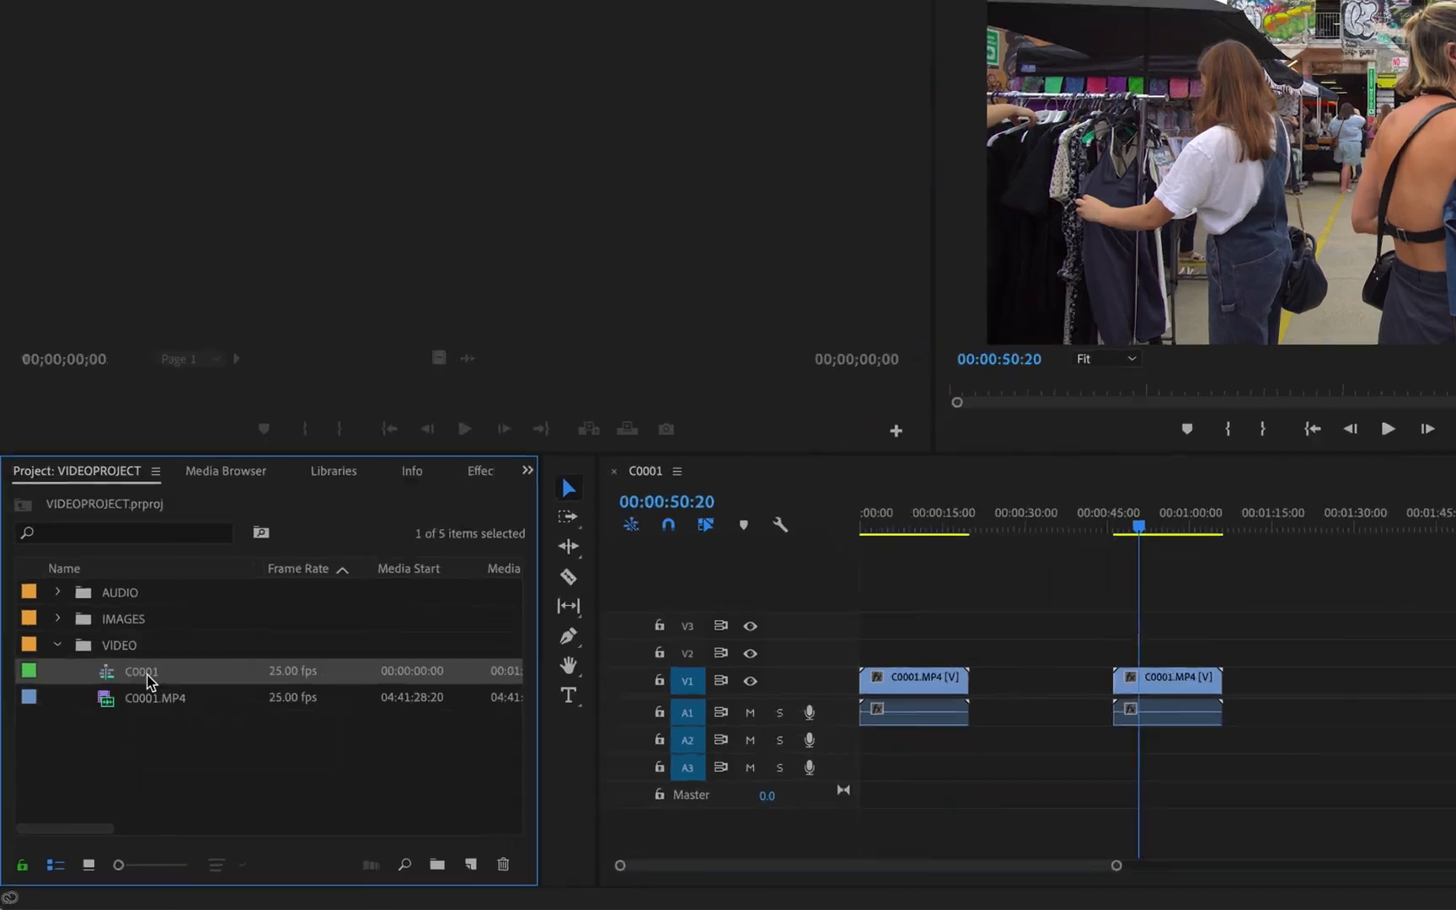
{"action": "left_click", "coordinate": [237, 591]}
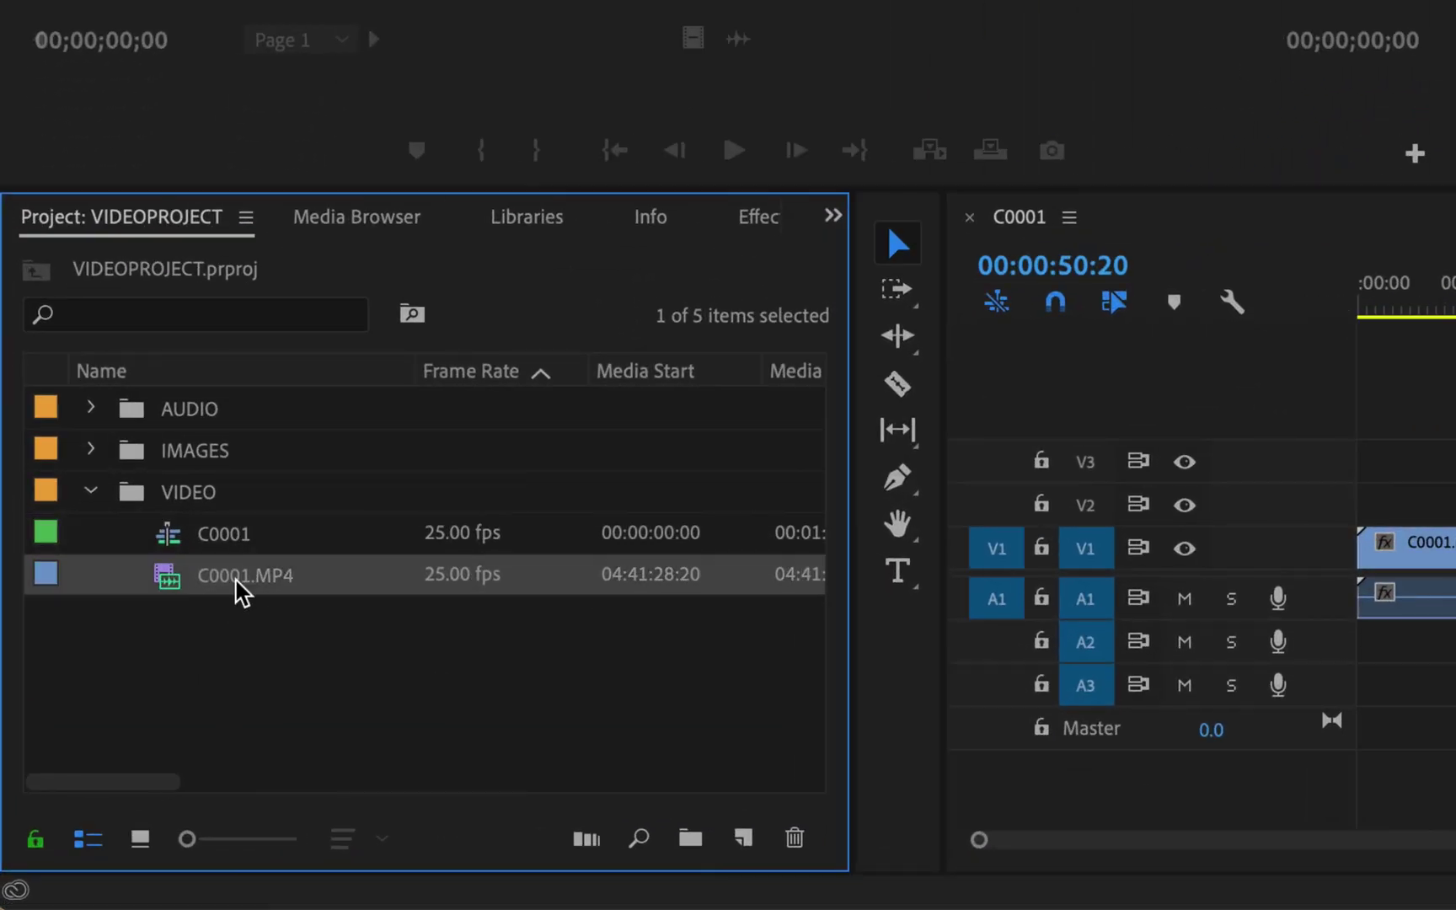
{"action": "left_click", "coordinate": [228, 537]}
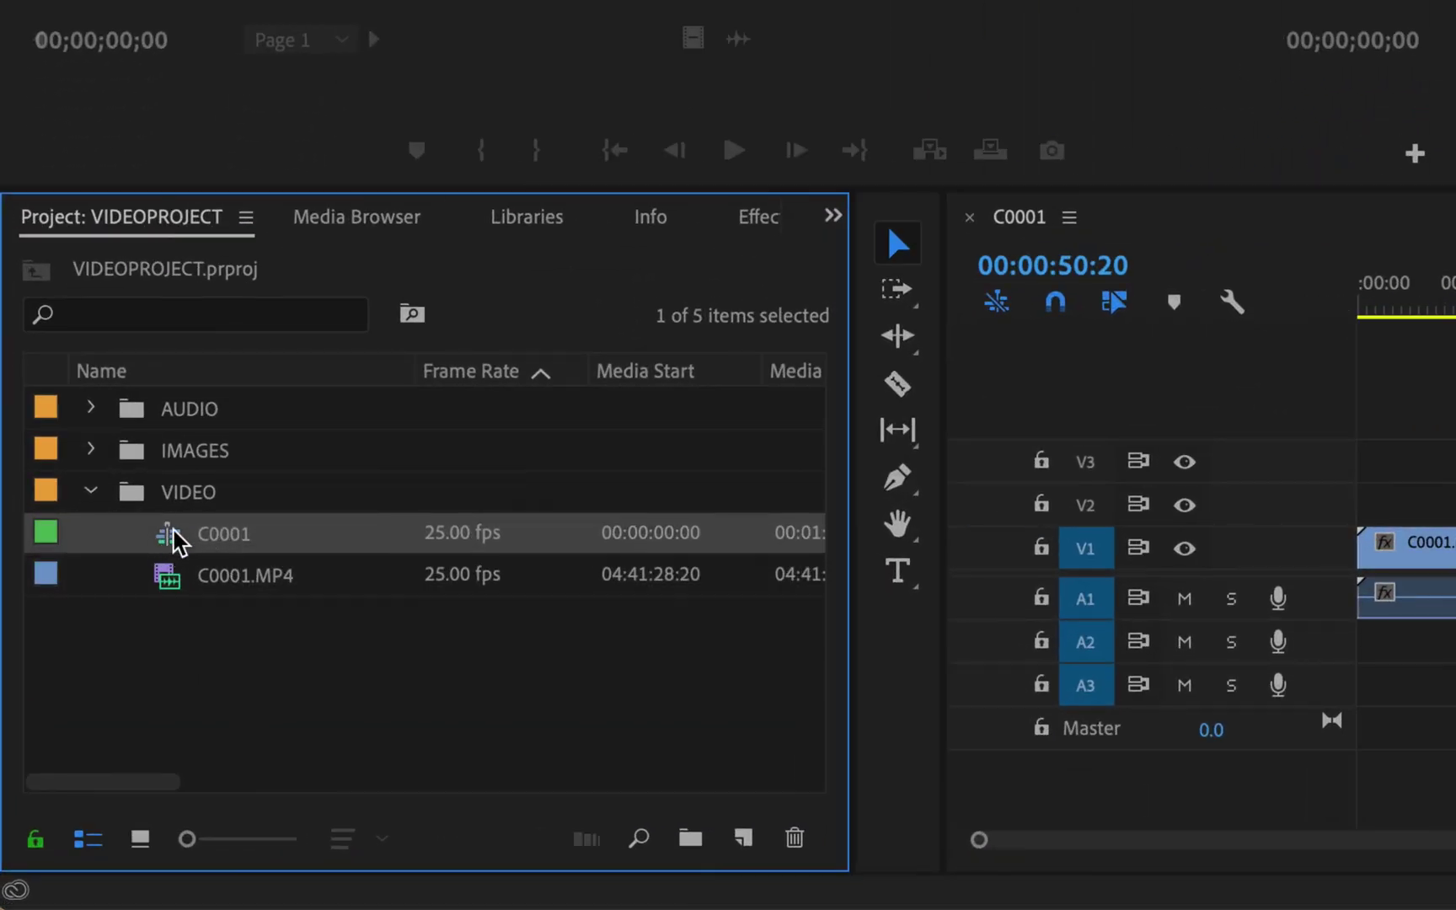
{"action": "left_click", "coordinate": [244, 540]}
{"action": "left_click", "coordinate": [261, 533]}
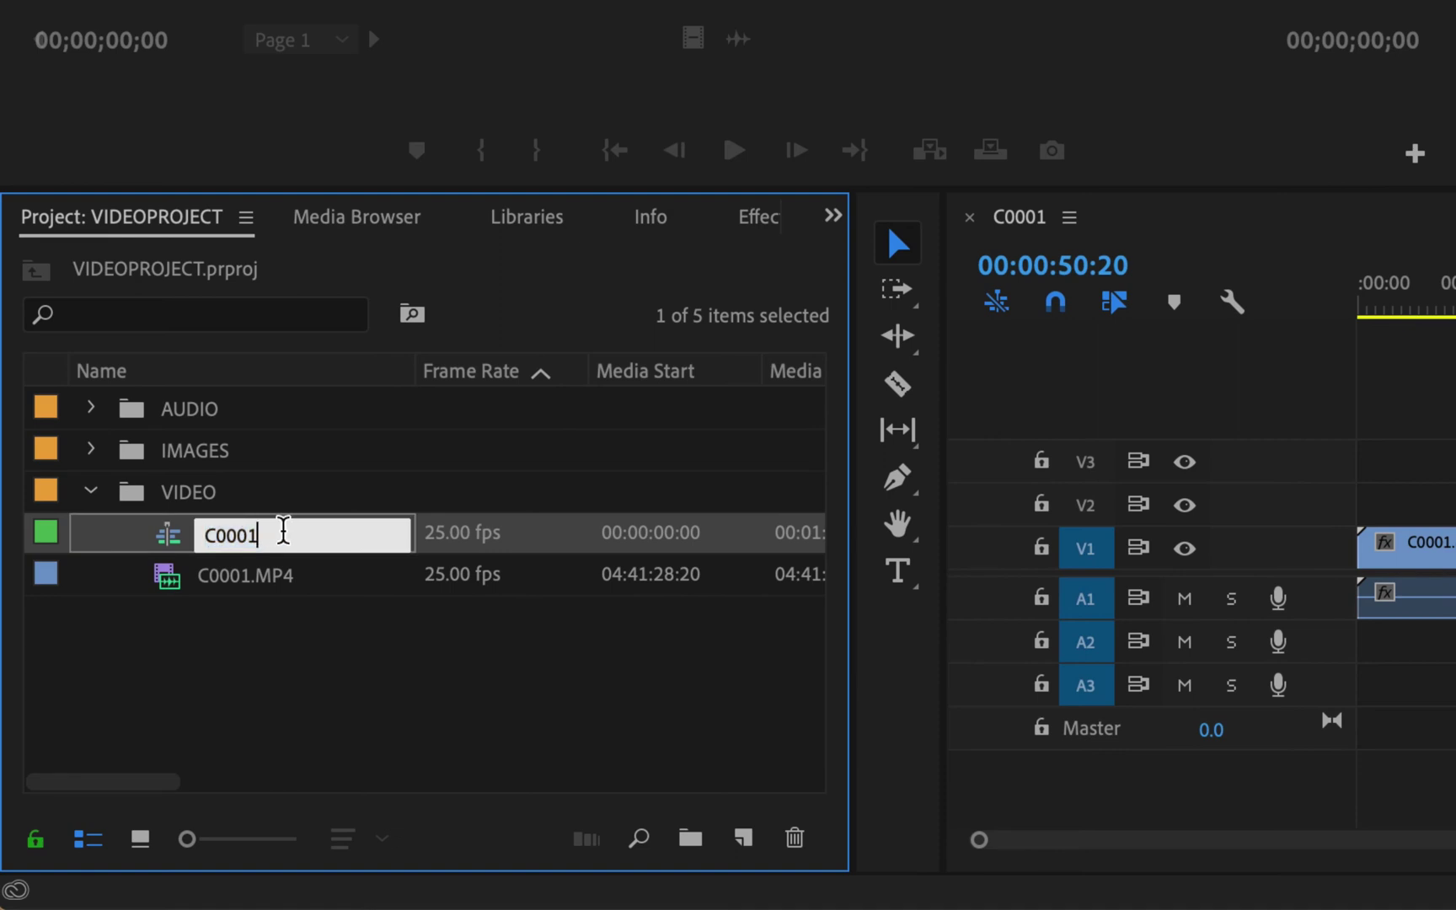
{"action": "left_click_drag", "start_coordinate": [283, 531], "coordinate": [184, 532]}
{"action": "type", "text": "SEQ"}
{"action": "key", "text": "BackSpace"}
{"action": "key", "text": "BackSpace"}
{"action": "key", "text": "BackSpace"}
{"action": "type", "text": "EDIT01"}
{"action": "key", "text": "Tab"}
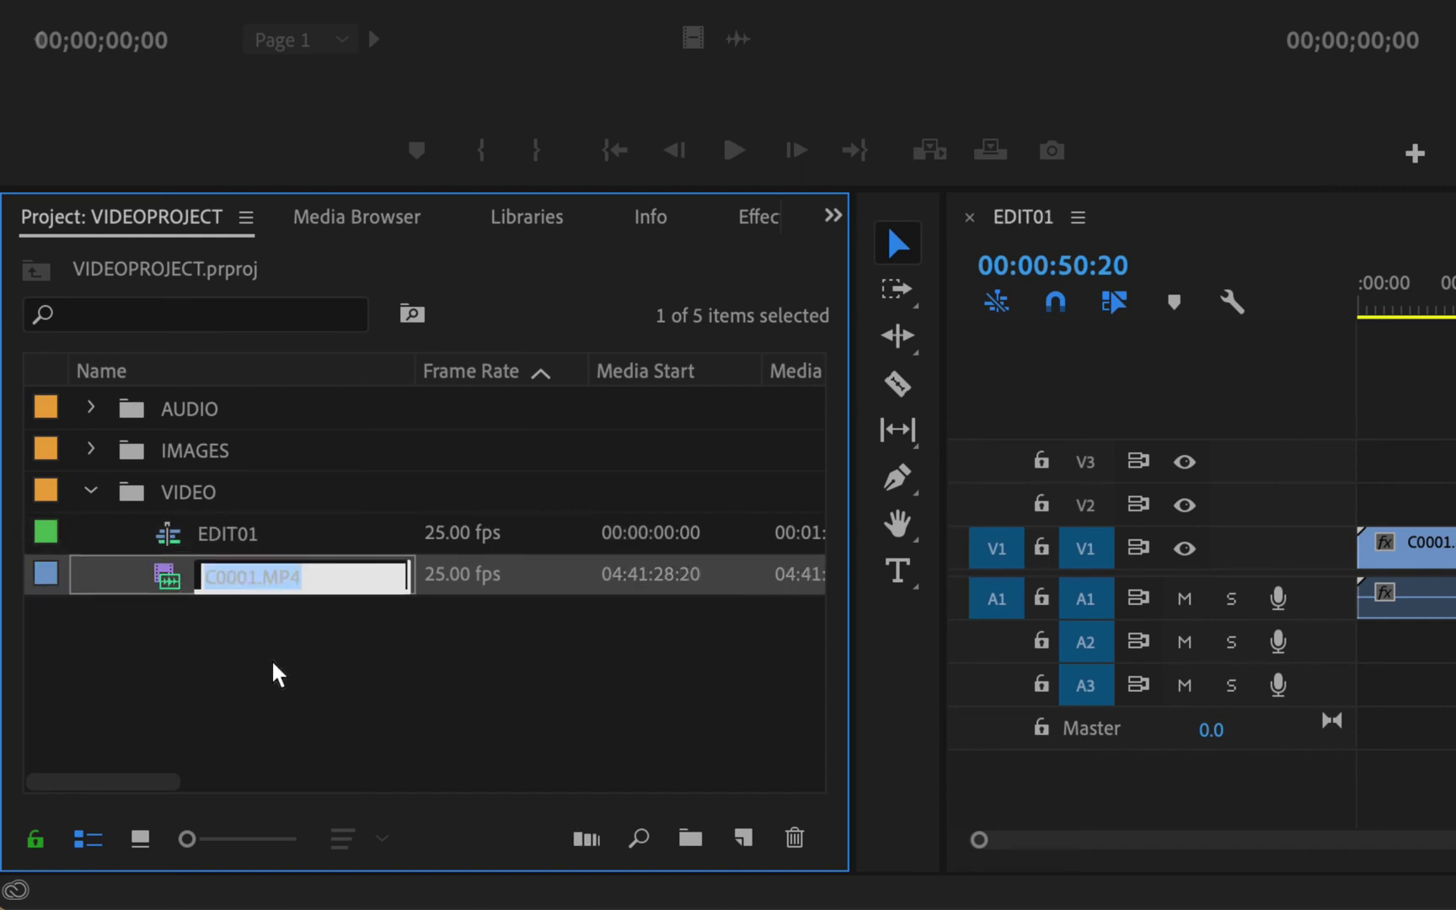
{"action": "left_click", "coordinate": [276, 673]}
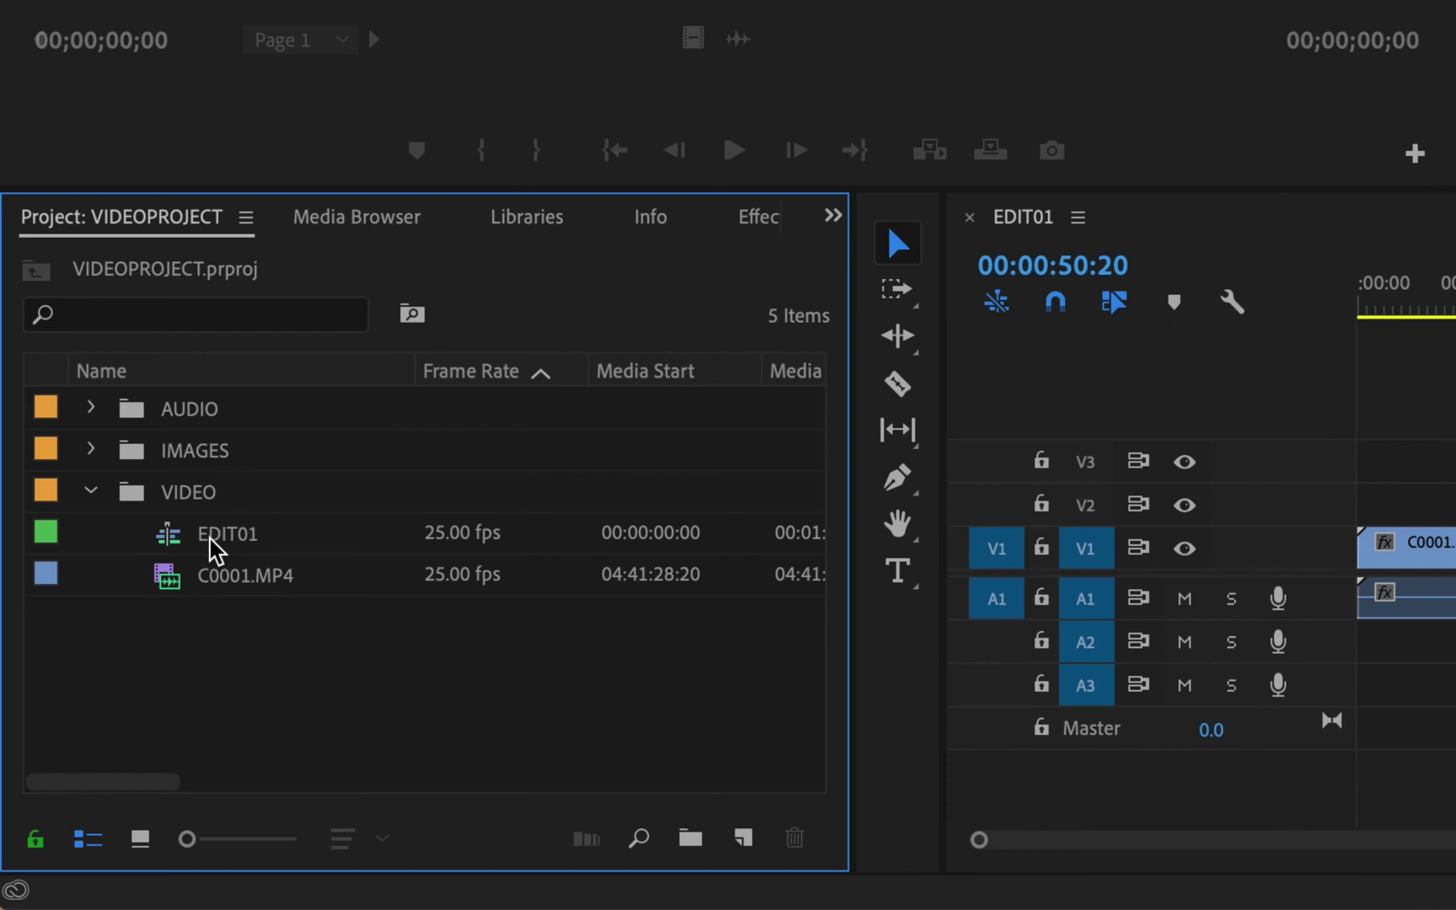
- Move EDIT01 out of the VIDEO bin and collapse VIDEO
{"action": "left_click", "coordinate": [185, 502]}
{"action": "left_click_drag", "start_coordinate": [187, 536], "coordinate": [153, 706]}
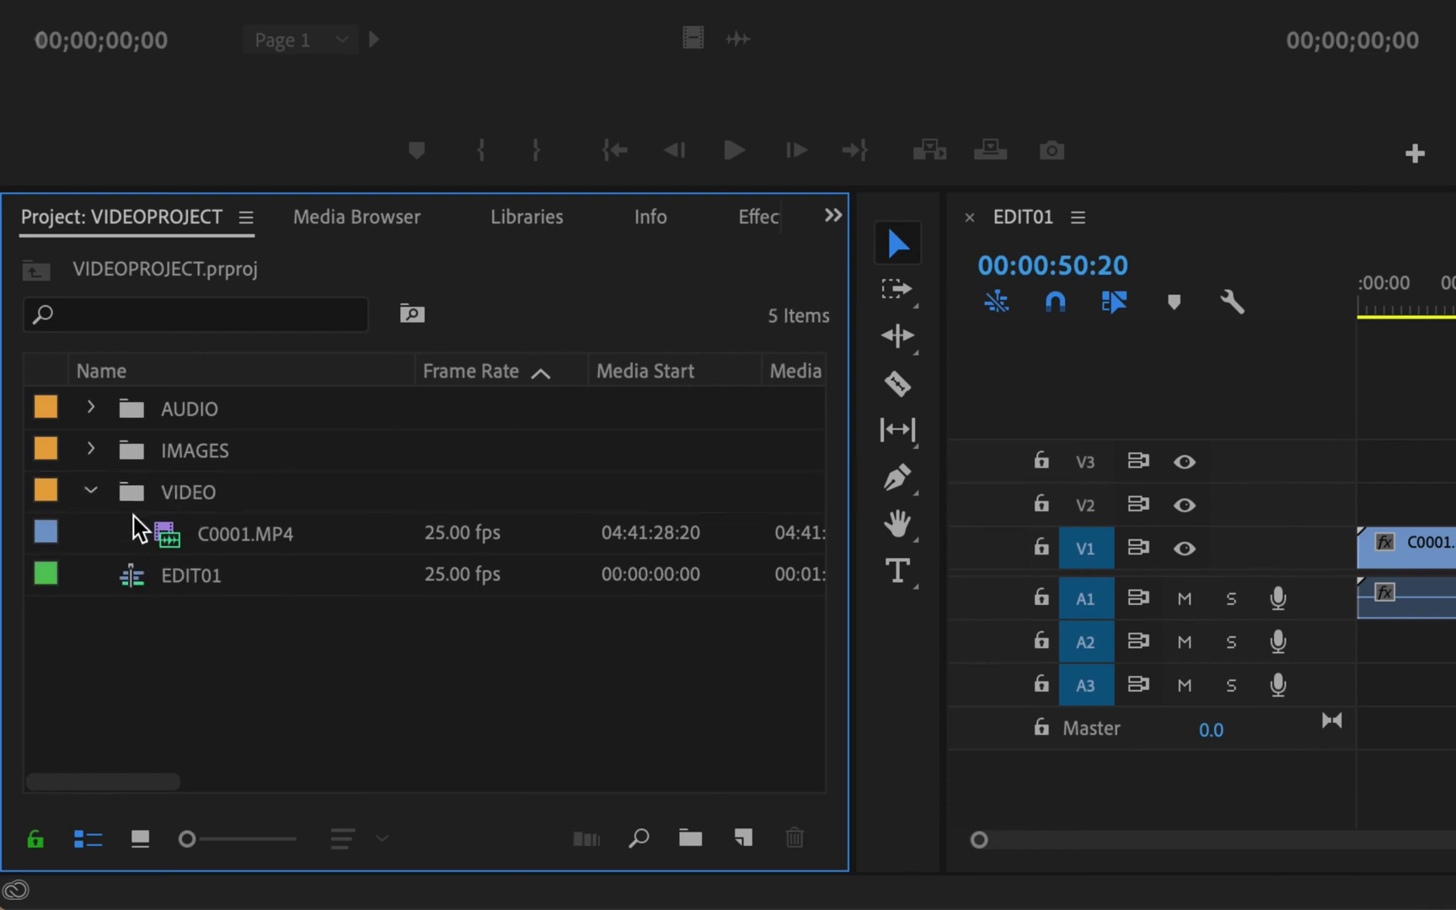
{"action": "left_click", "coordinate": [92, 492]}
{"action": "left_click", "coordinate": [143, 533]}
{"action": "left_click", "coordinate": [151, 622]}
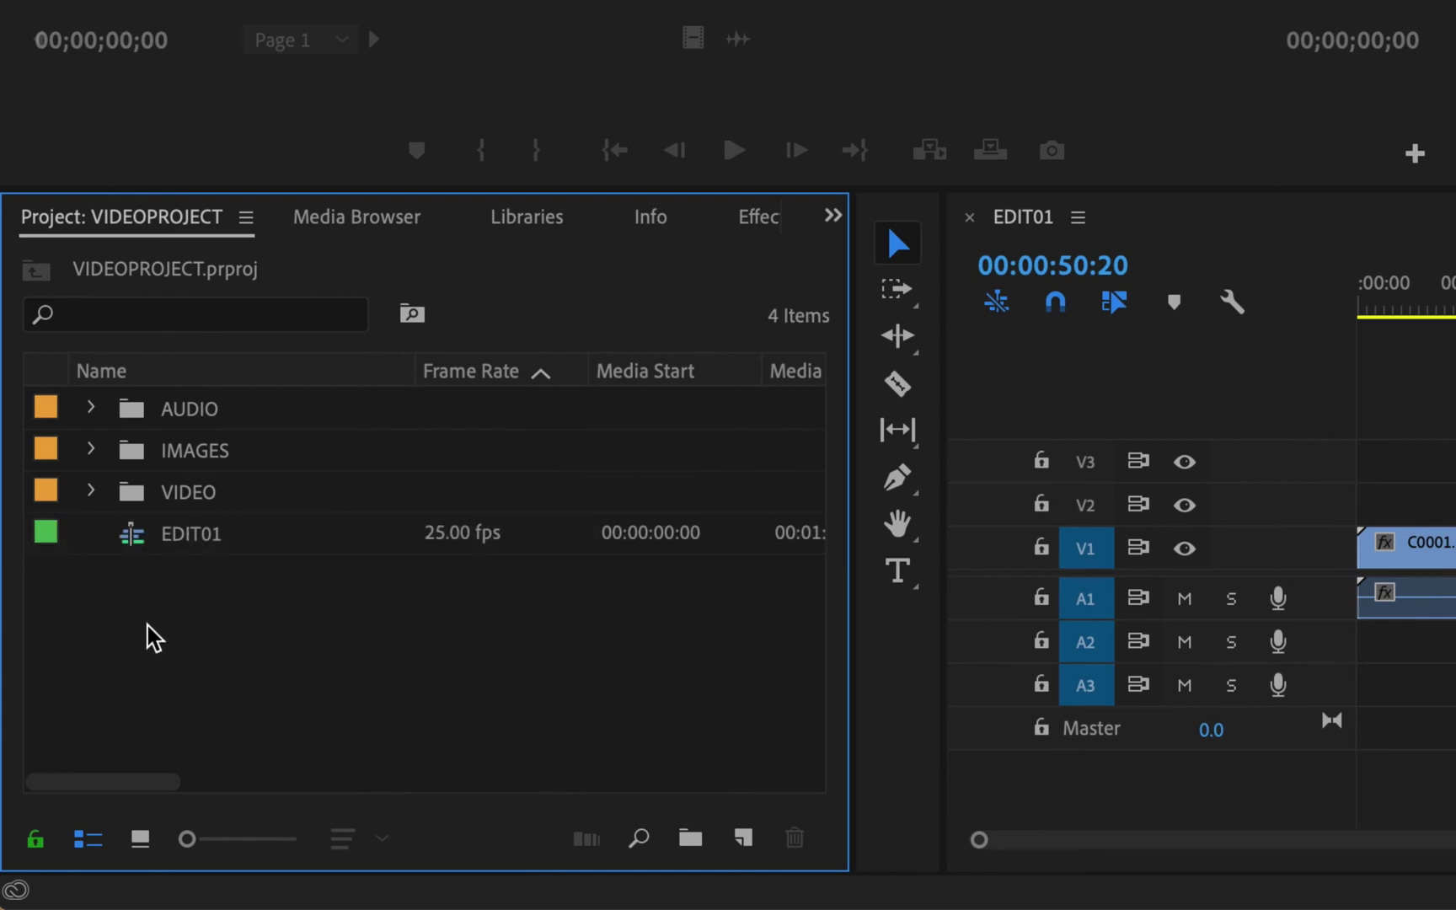
- Create a SEQUENCES bin holding EDIT01, then place DSC01032.JPG on V1 between the clips
{"action": "right_click", "coordinate": [179, 634]}
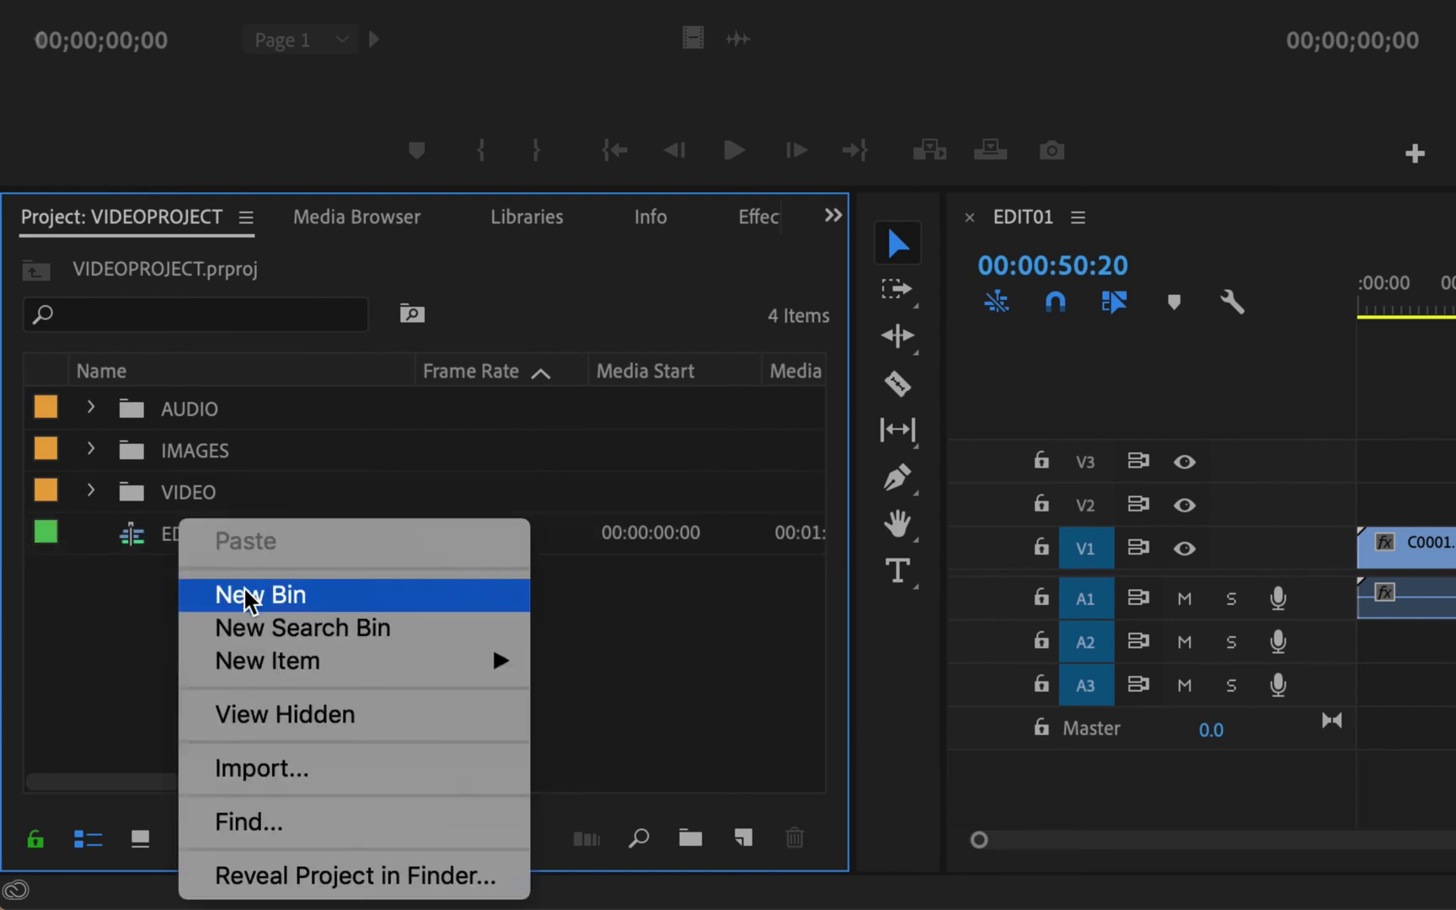
{"action": "left_click", "coordinate": [250, 597]}
{"action": "type", "text": "SEQUENCES"}
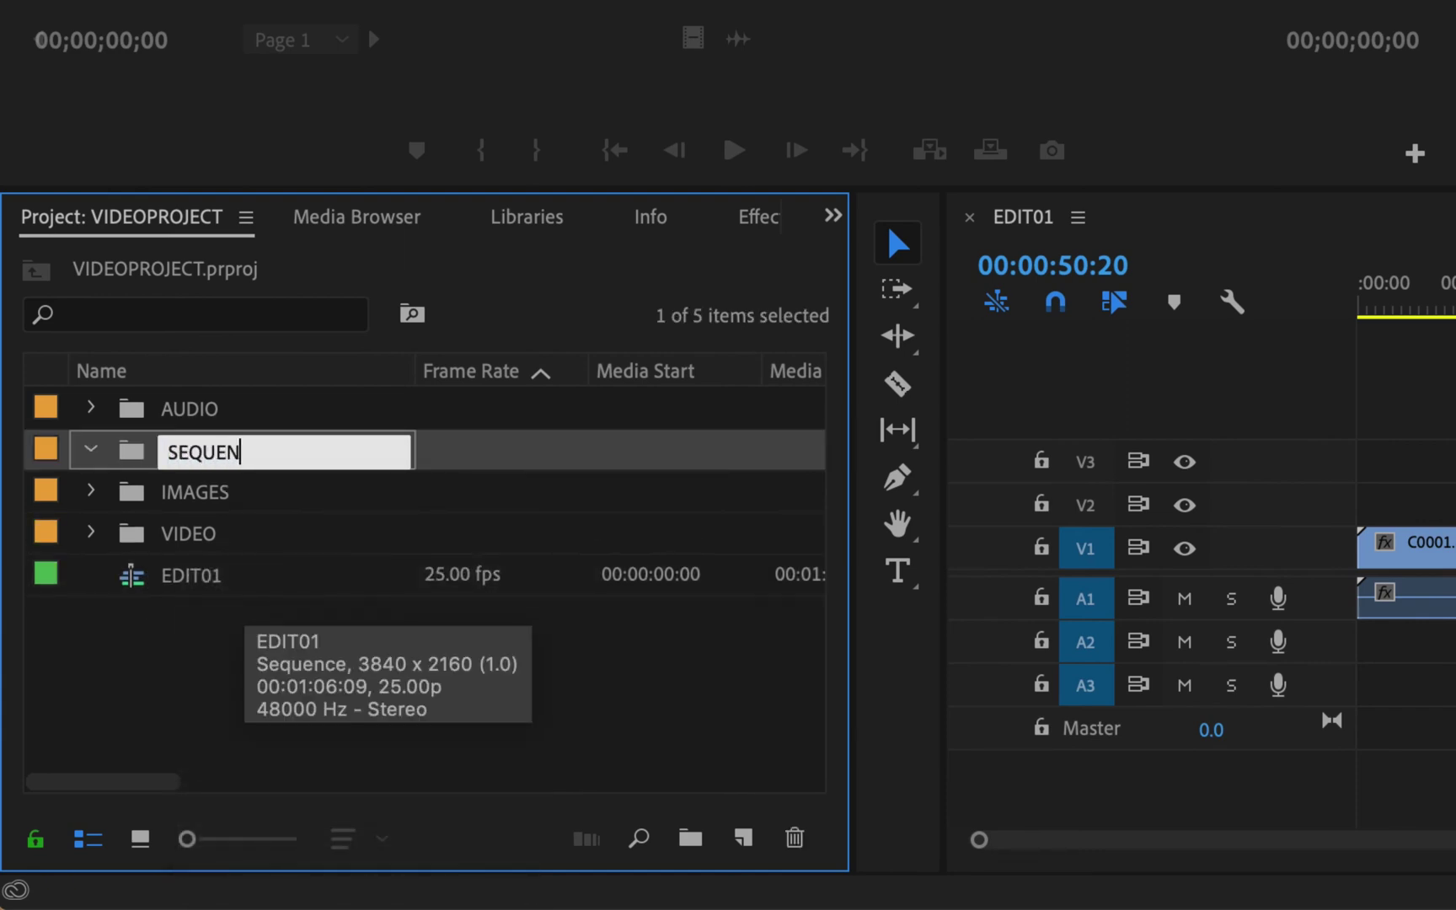
{"action": "key", "text": "Tab"}
{"action": "key", "text": "Escape"}
{"action": "left_click_drag", "start_coordinate": [177, 586], "coordinate": [199, 462]}
{"action": "left_click", "coordinate": [90, 450]}
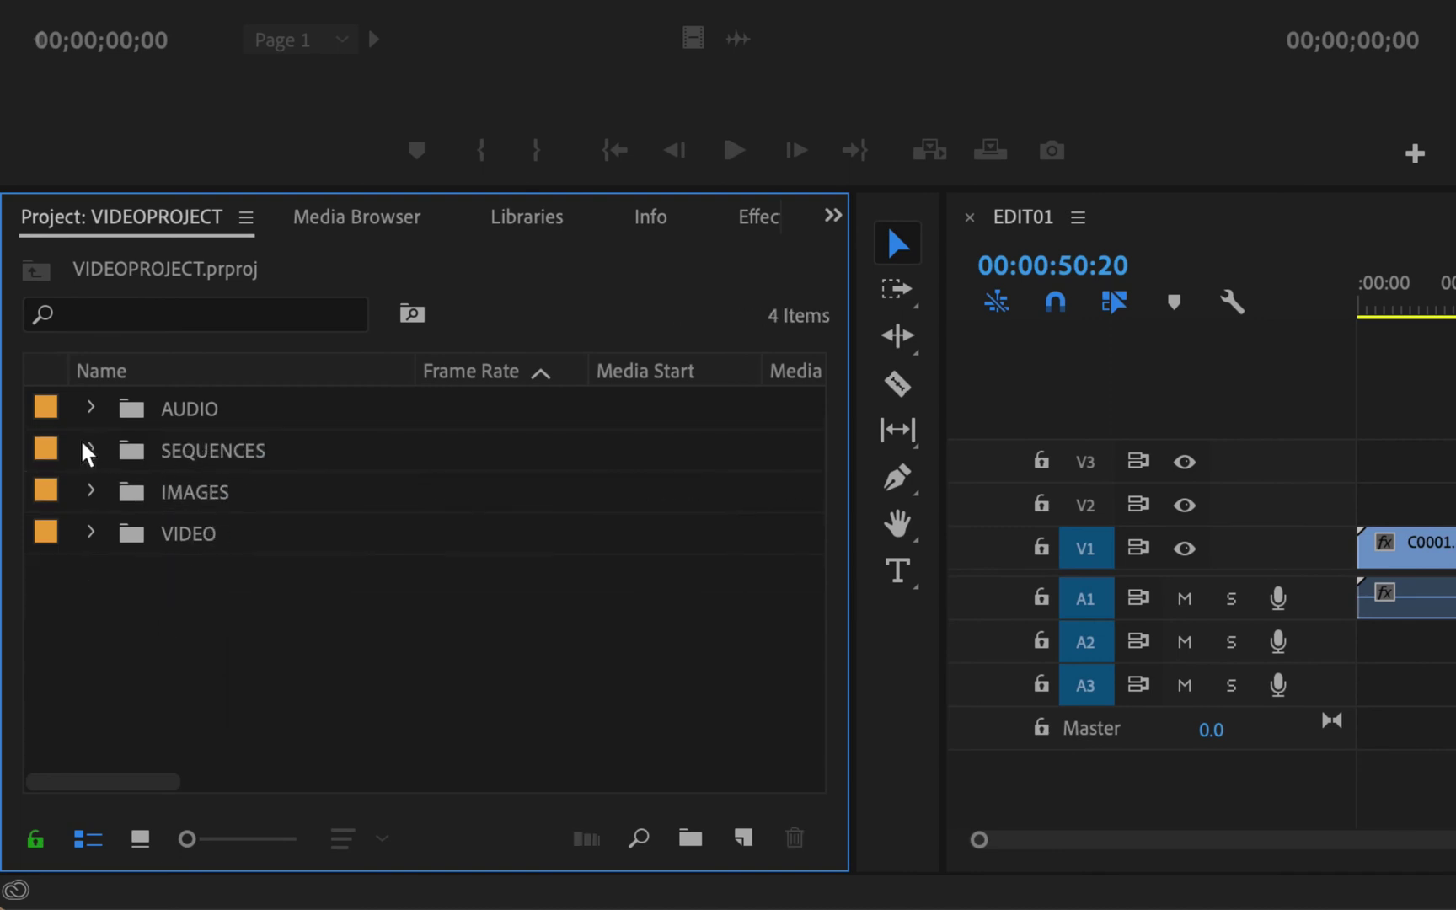
{"action": "left_click", "coordinate": [175, 452]}
{"action": "left_click", "coordinate": [90, 452]}
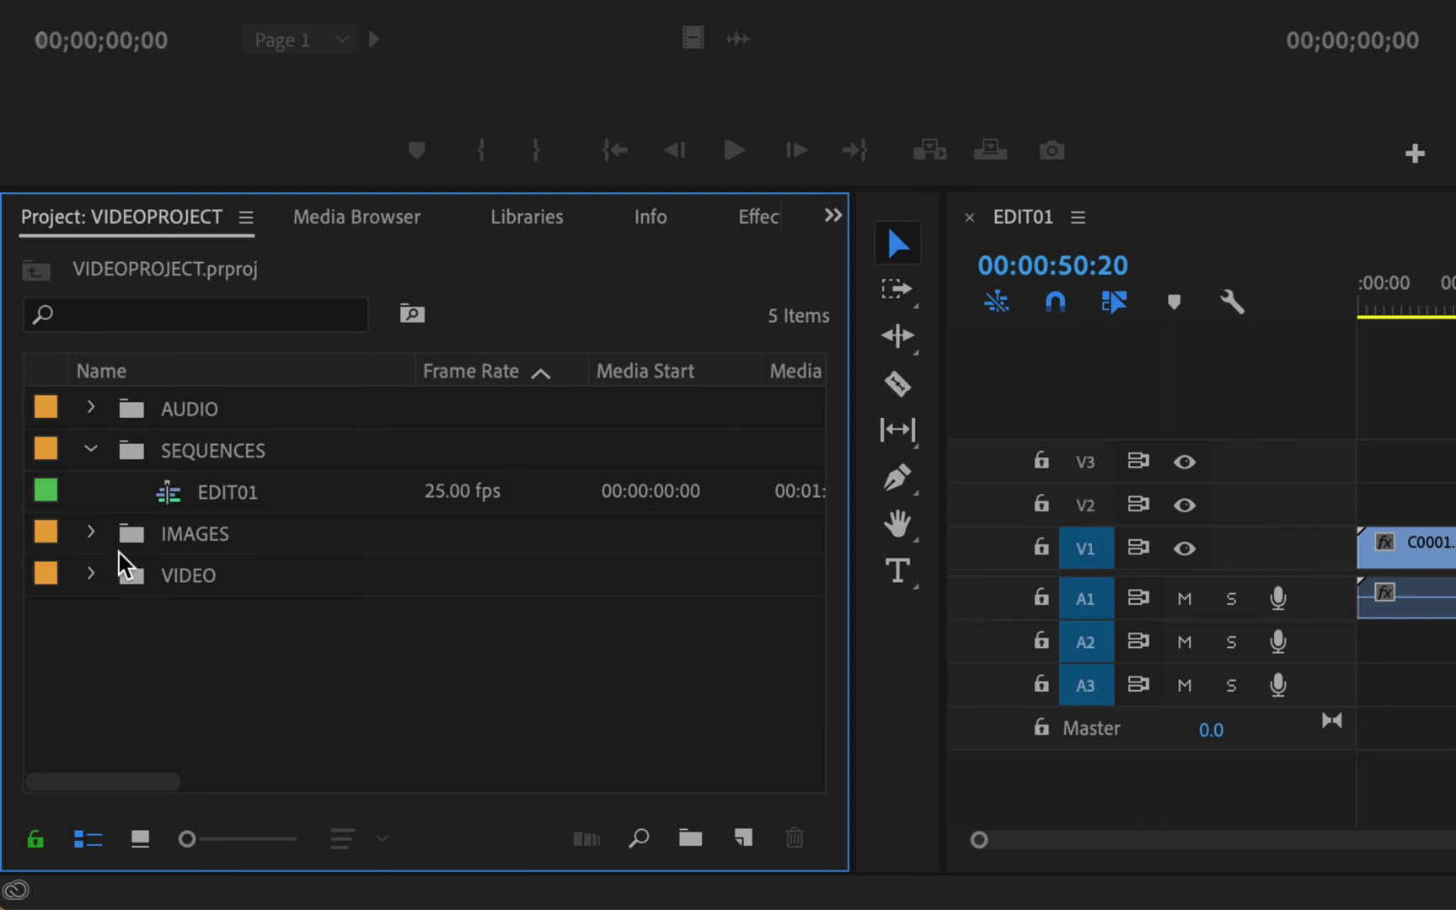
{"action": "left_click", "coordinate": [90, 532]}
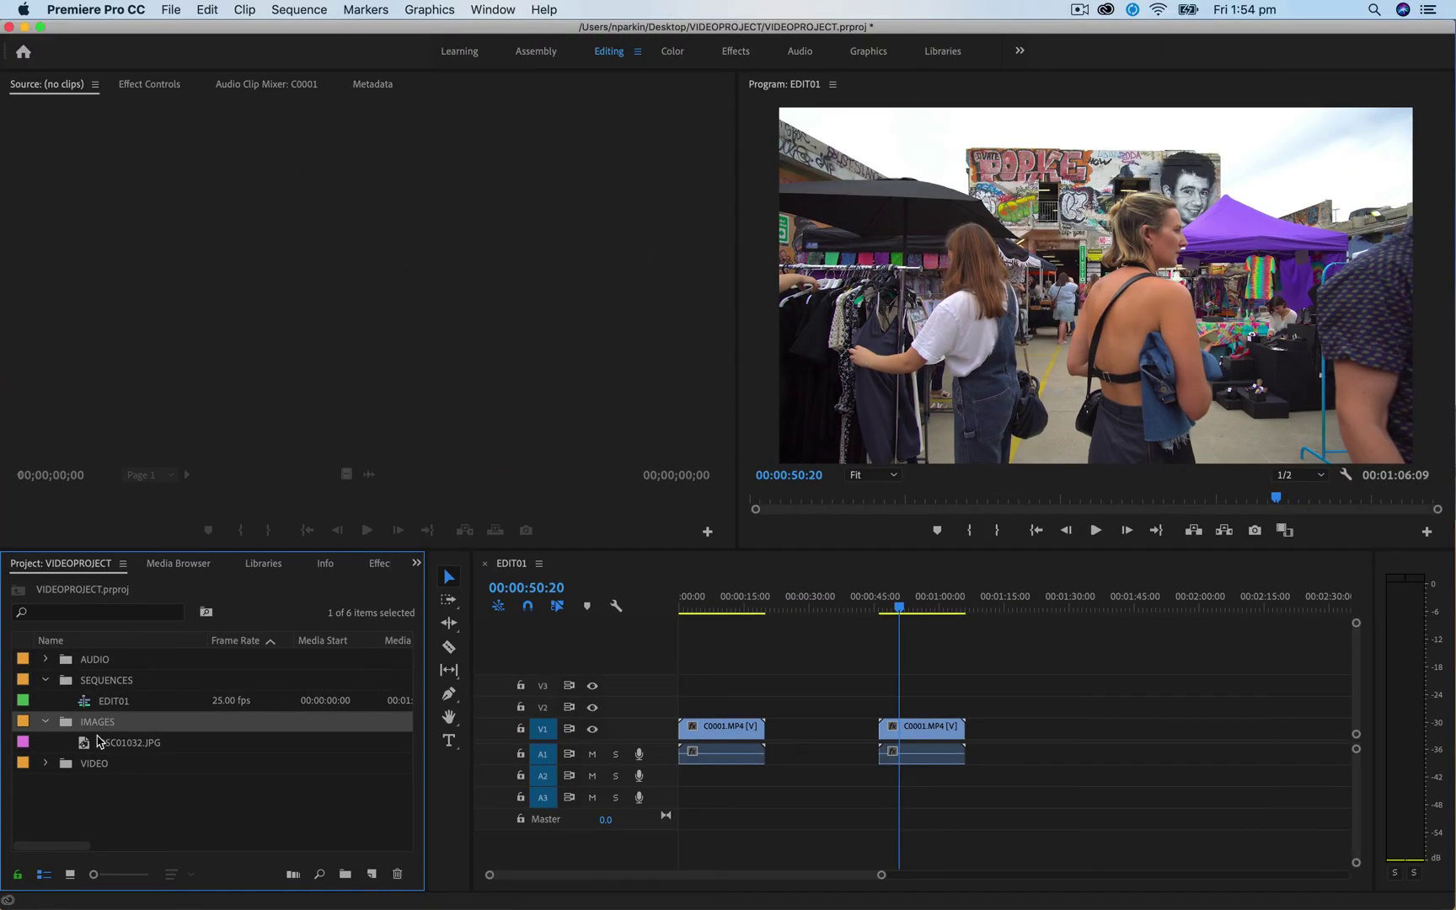
{"action": "left_click_drag", "start_coordinate": [99, 741], "coordinate": [815, 730]}
- Add nickvoicesd.wav from the AUDIO bin to track A2 of the EDIT01 sequence
{"action": "left_click", "coordinate": [822, 610]}
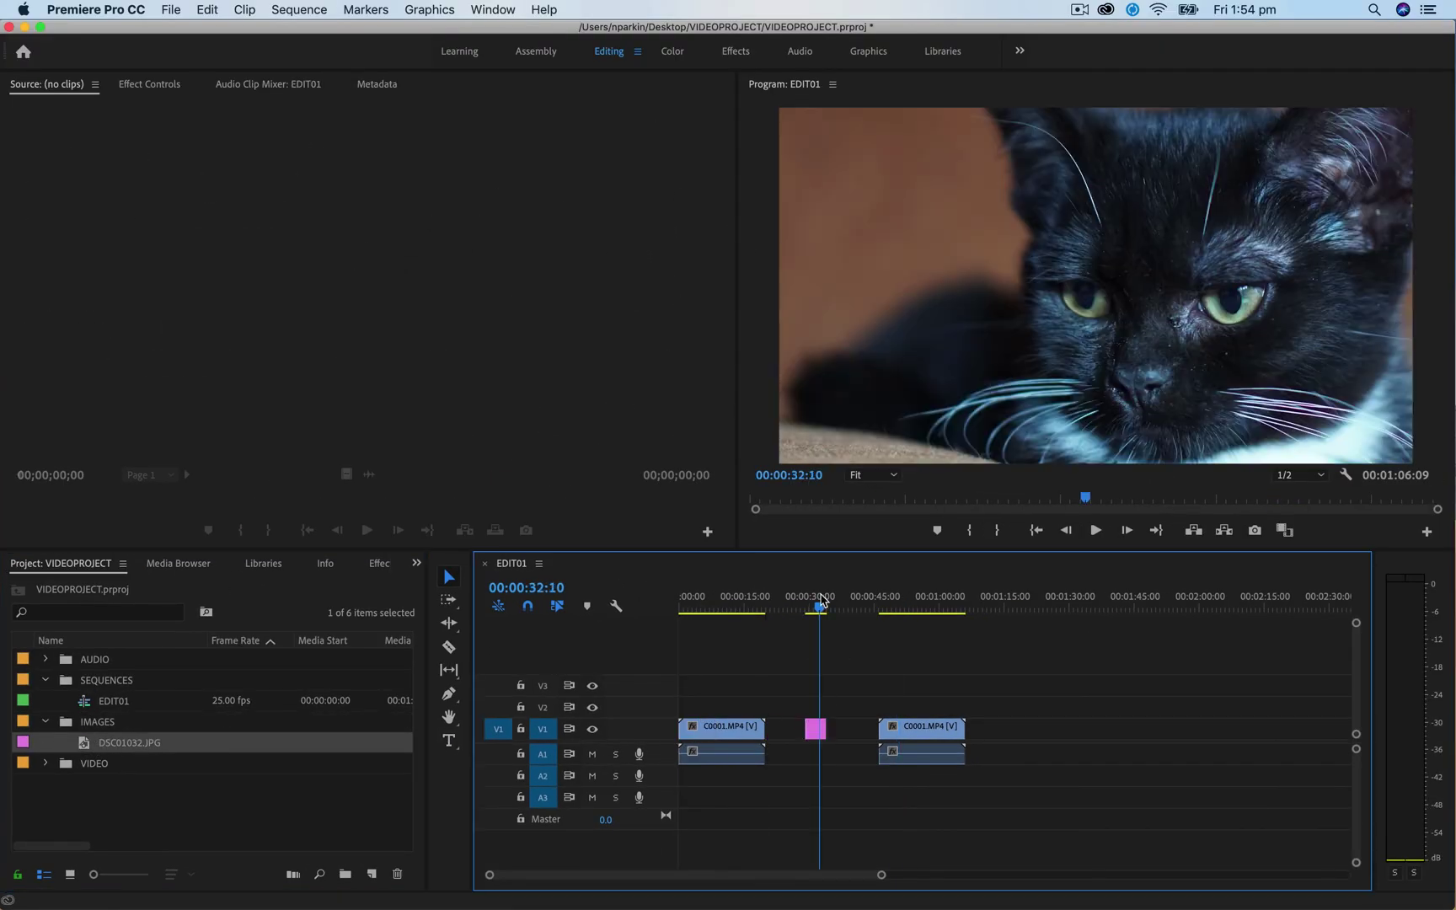
{"action": "left_click", "coordinate": [741, 614]}
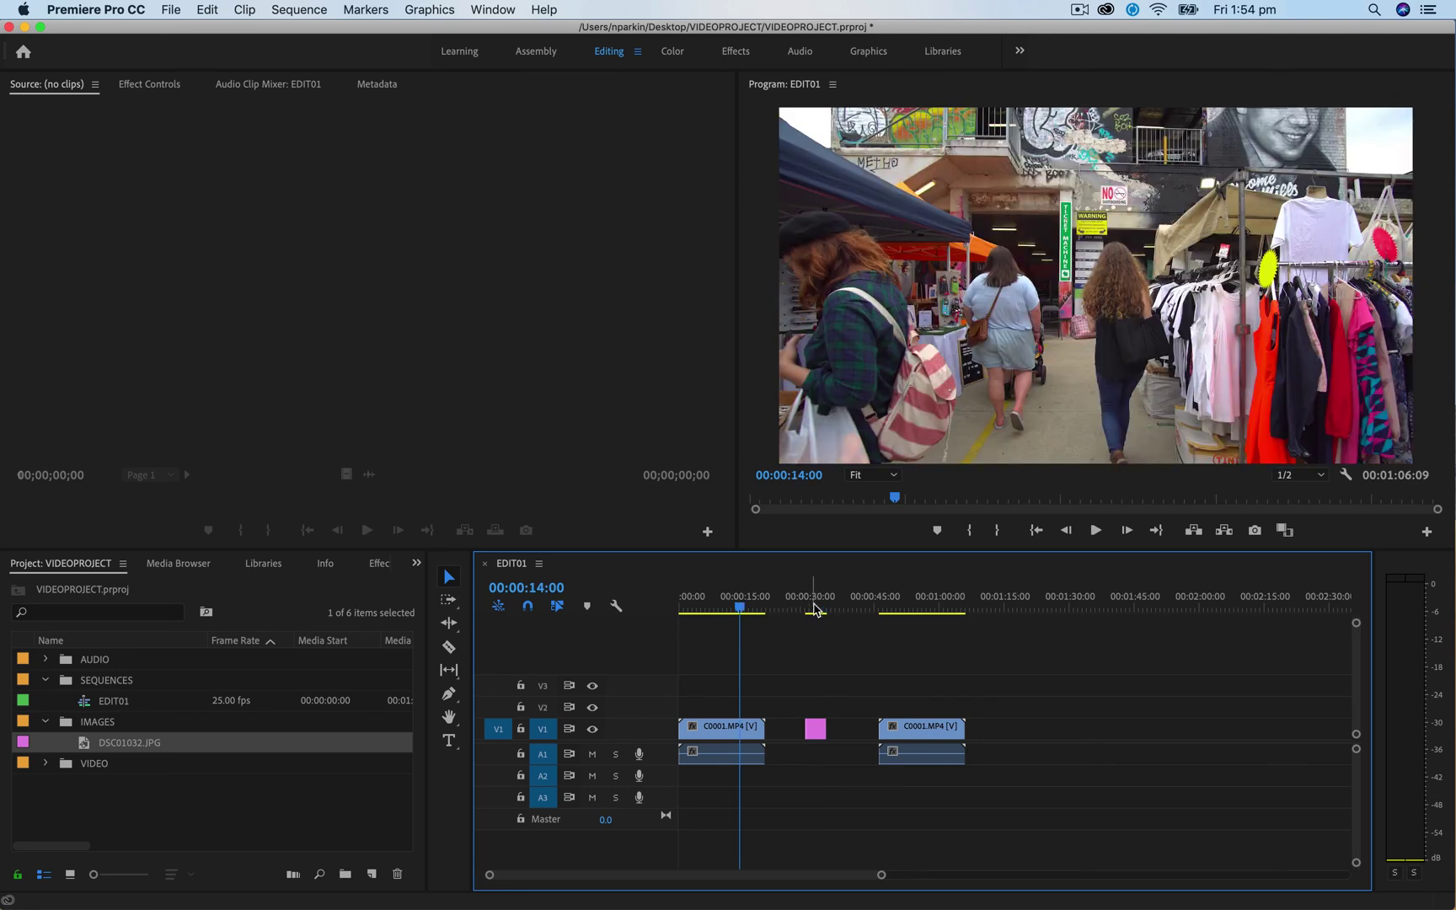
{"action": "left_click", "coordinate": [814, 609]}
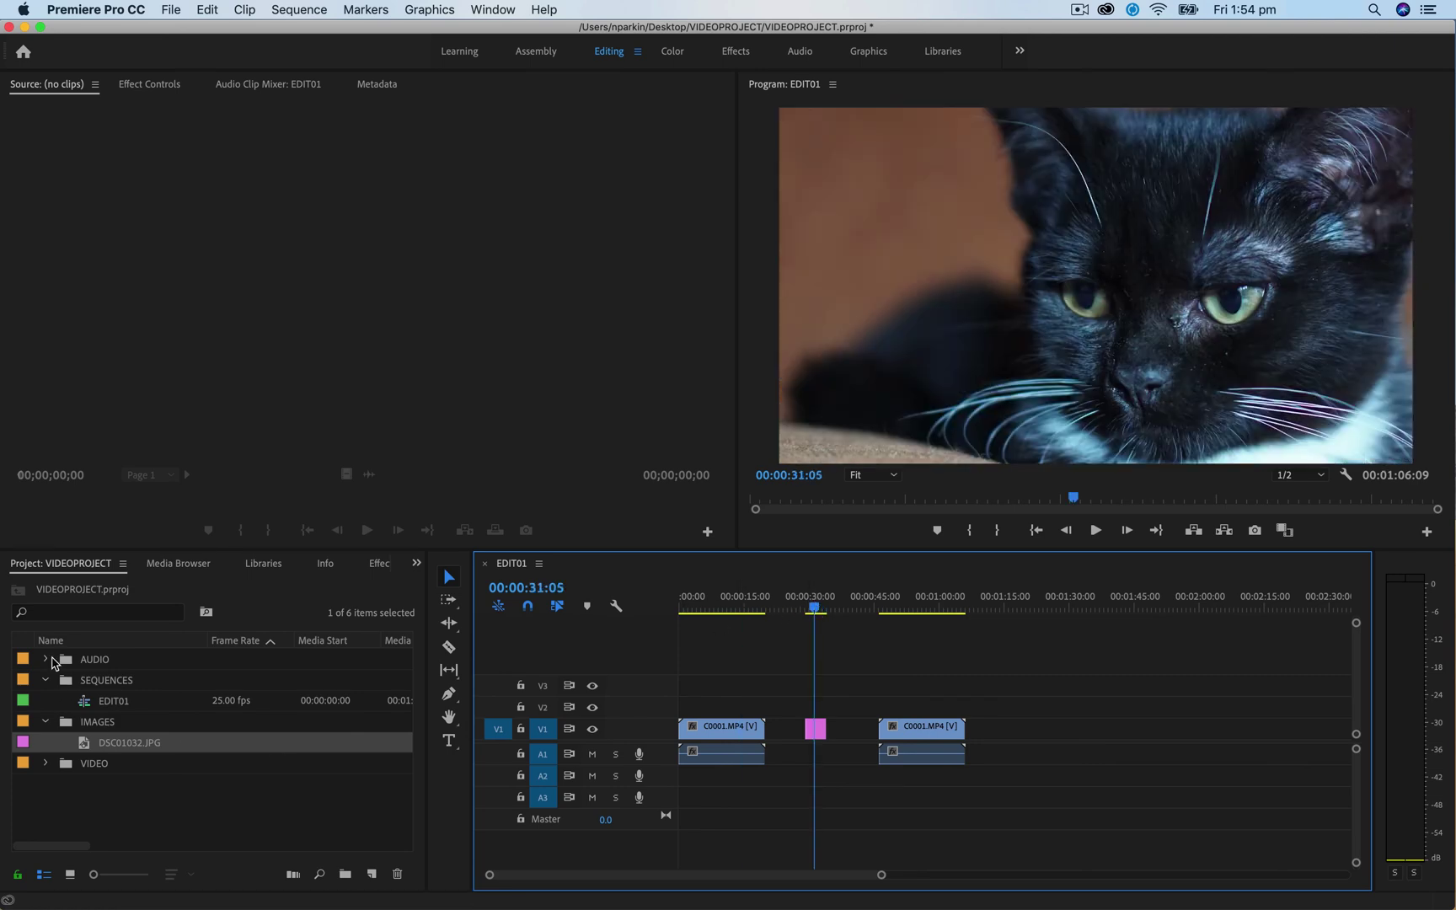
{"action": "left_click", "coordinate": [47, 659]}
{"action": "left_click", "coordinate": [113, 682]}
{"action": "left_click_drag", "start_coordinate": [644, 792], "coordinate": [742, 779]}
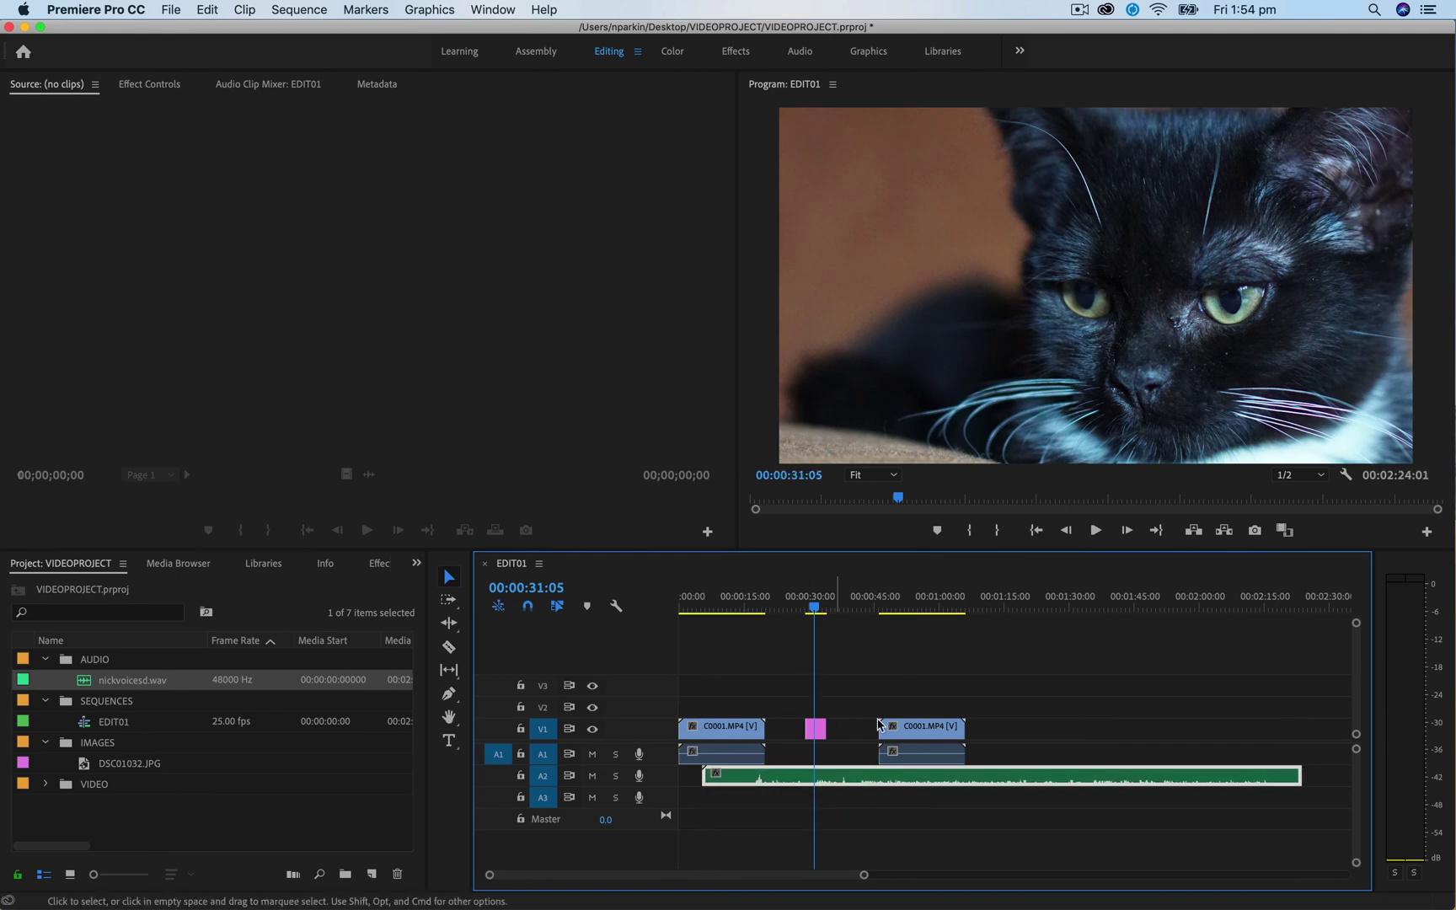
- Collapse the SEQUENCES, AUDIO and IMAGES bins in the Project panel
{"action": "left_click_drag", "start_coordinate": [88, 716], "coordinate": [501, 577]}
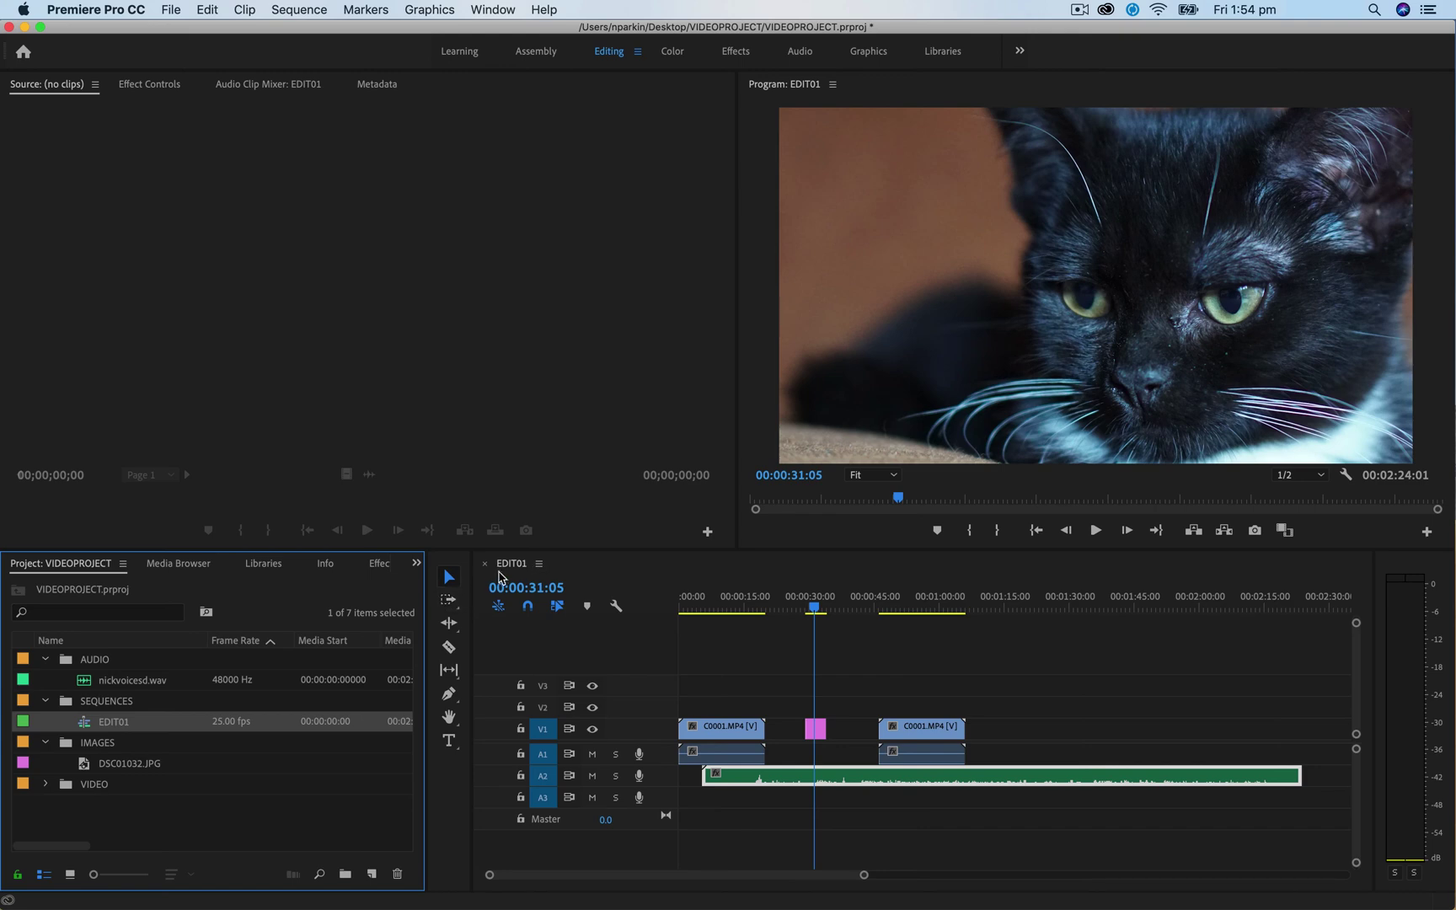
{"action": "left_click", "coordinate": [46, 701]}
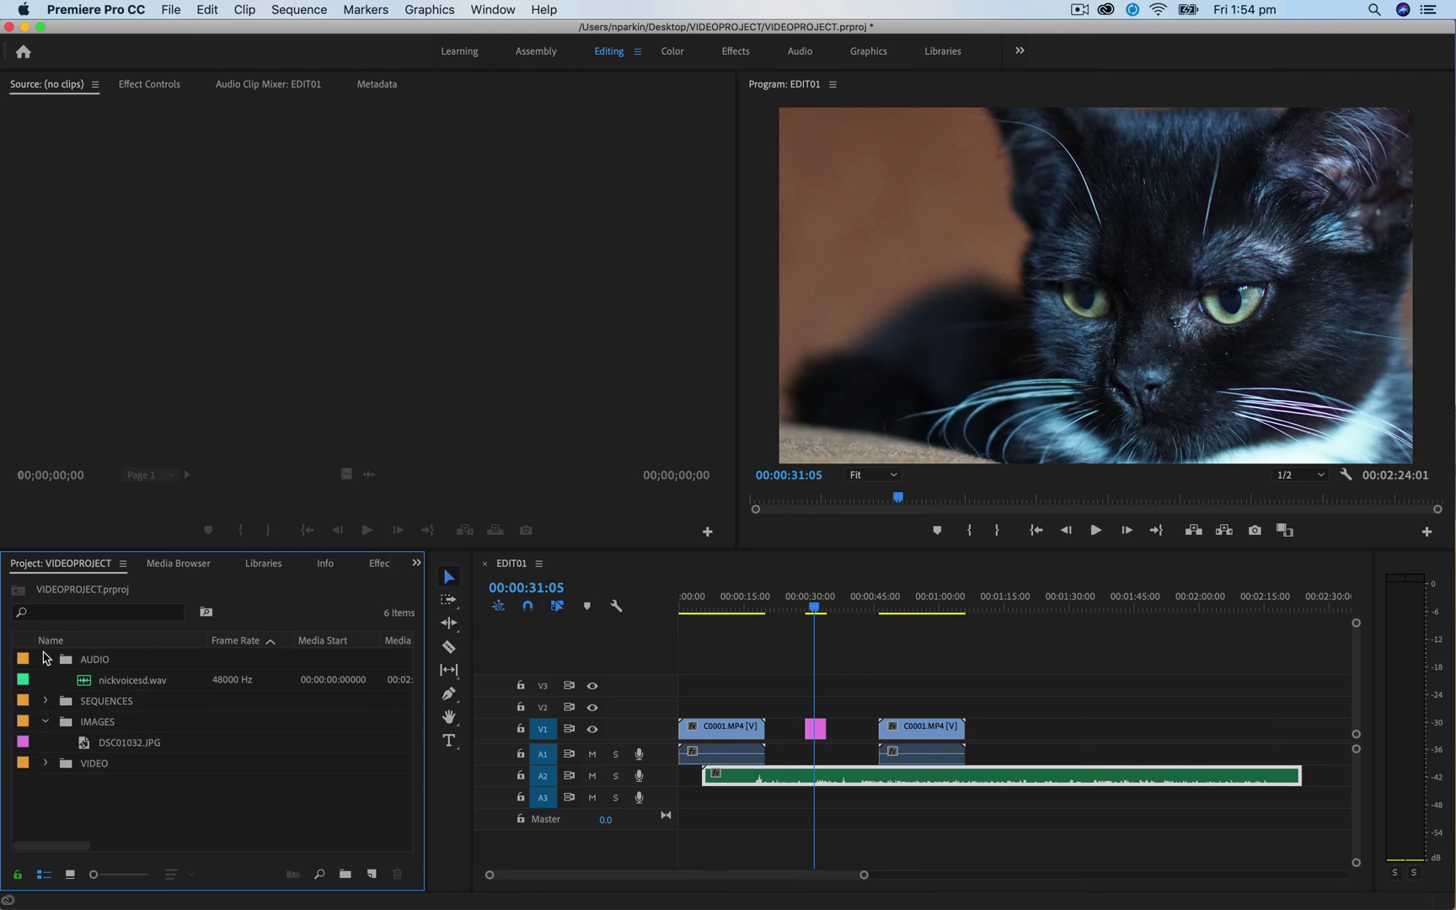
{"action": "left_click", "coordinate": [45, 661]}
{"action": "left_click", "coordinate": [46, 701]}
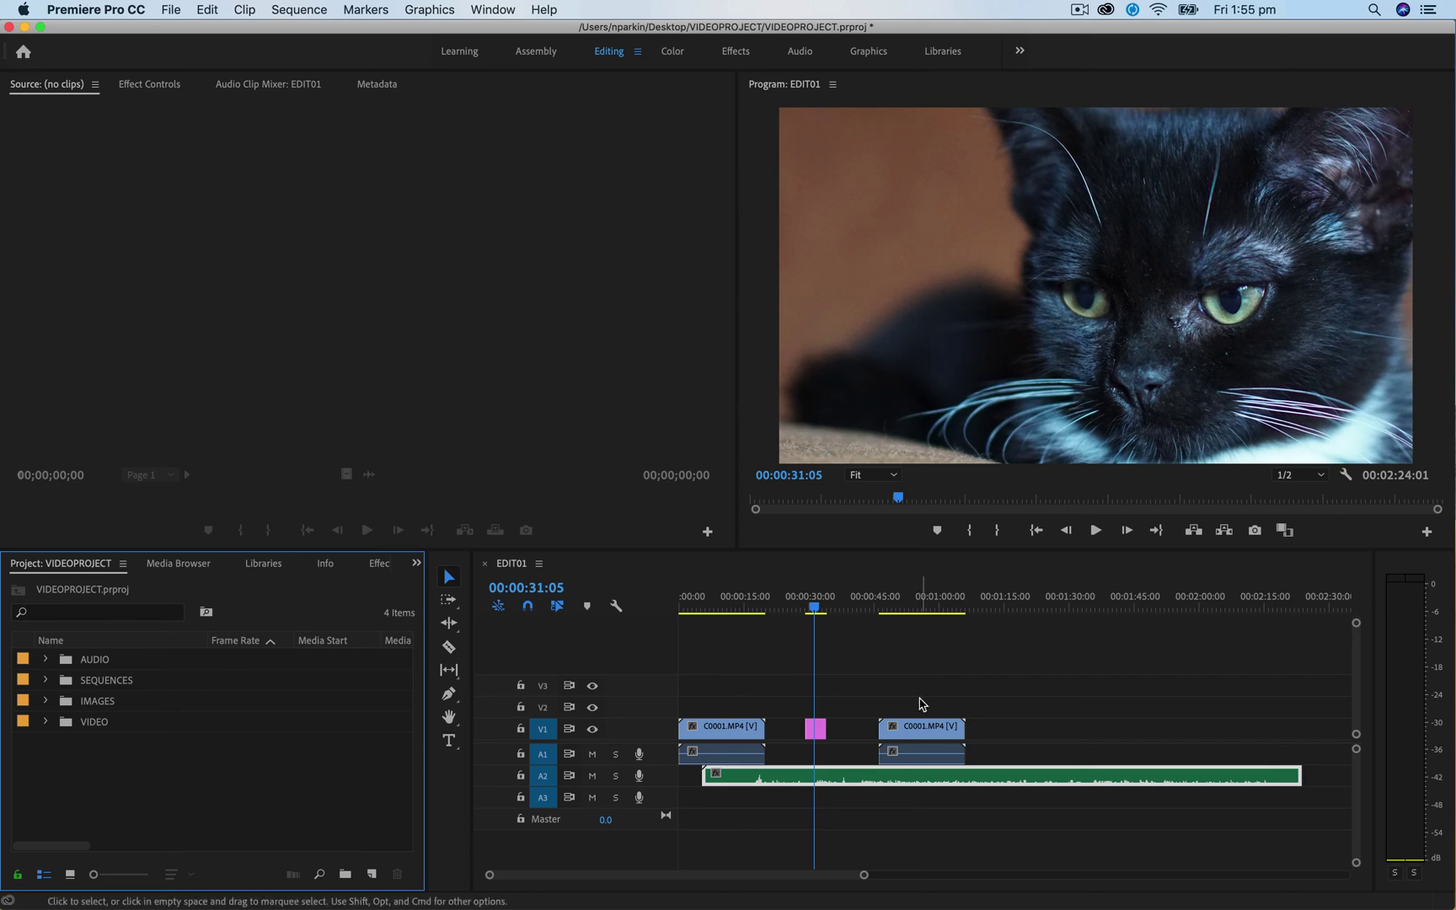
- Deselect the audio clip, scrub to 00:00:30:20, and save the VIDEOPROJECT project
{"action": "left_click", "coordinate": [724, 696]}
{"action": "left_click", "coordinate": [752, 598]}
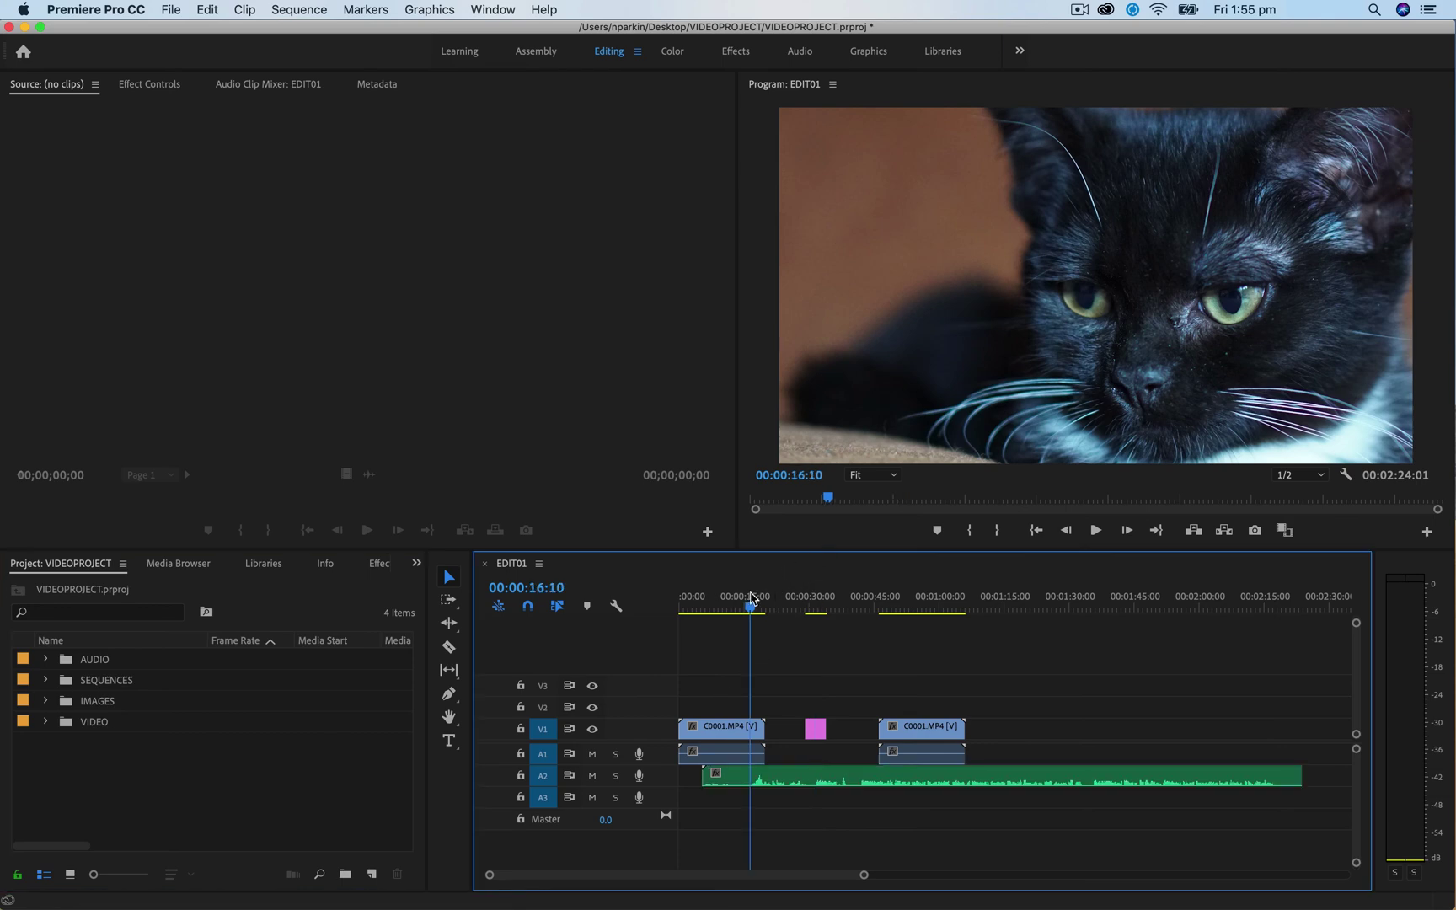
{"action": "left_click_drag", "start_coordinate": [753, 598], "coordinate": [812, 603]}
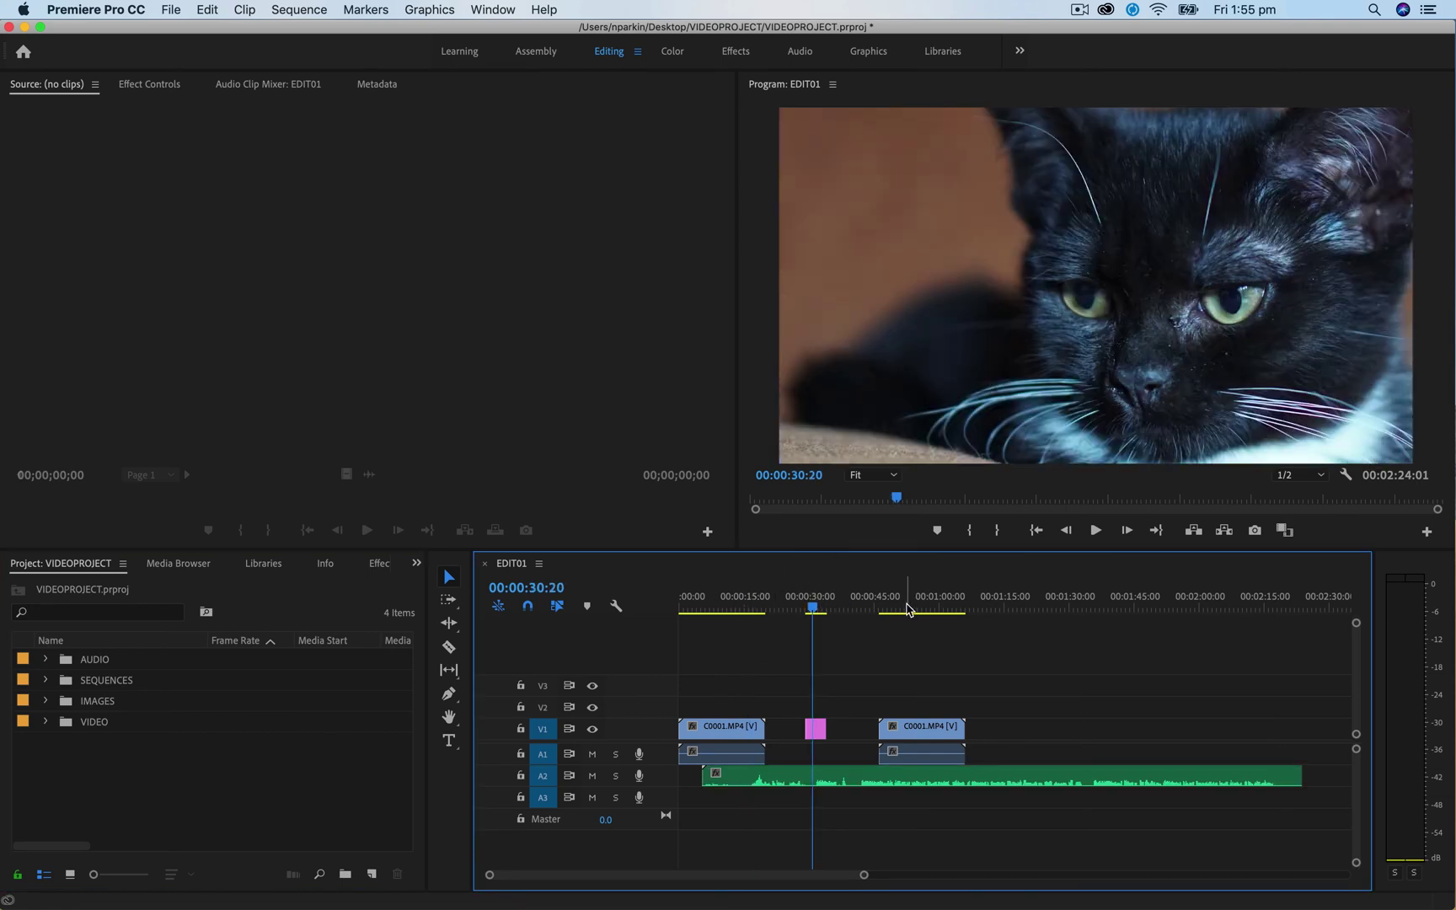
{"action": "left_click", "coordinate": [177, 9]}
{"action": "left_click", "coordinate": [194, 189]}
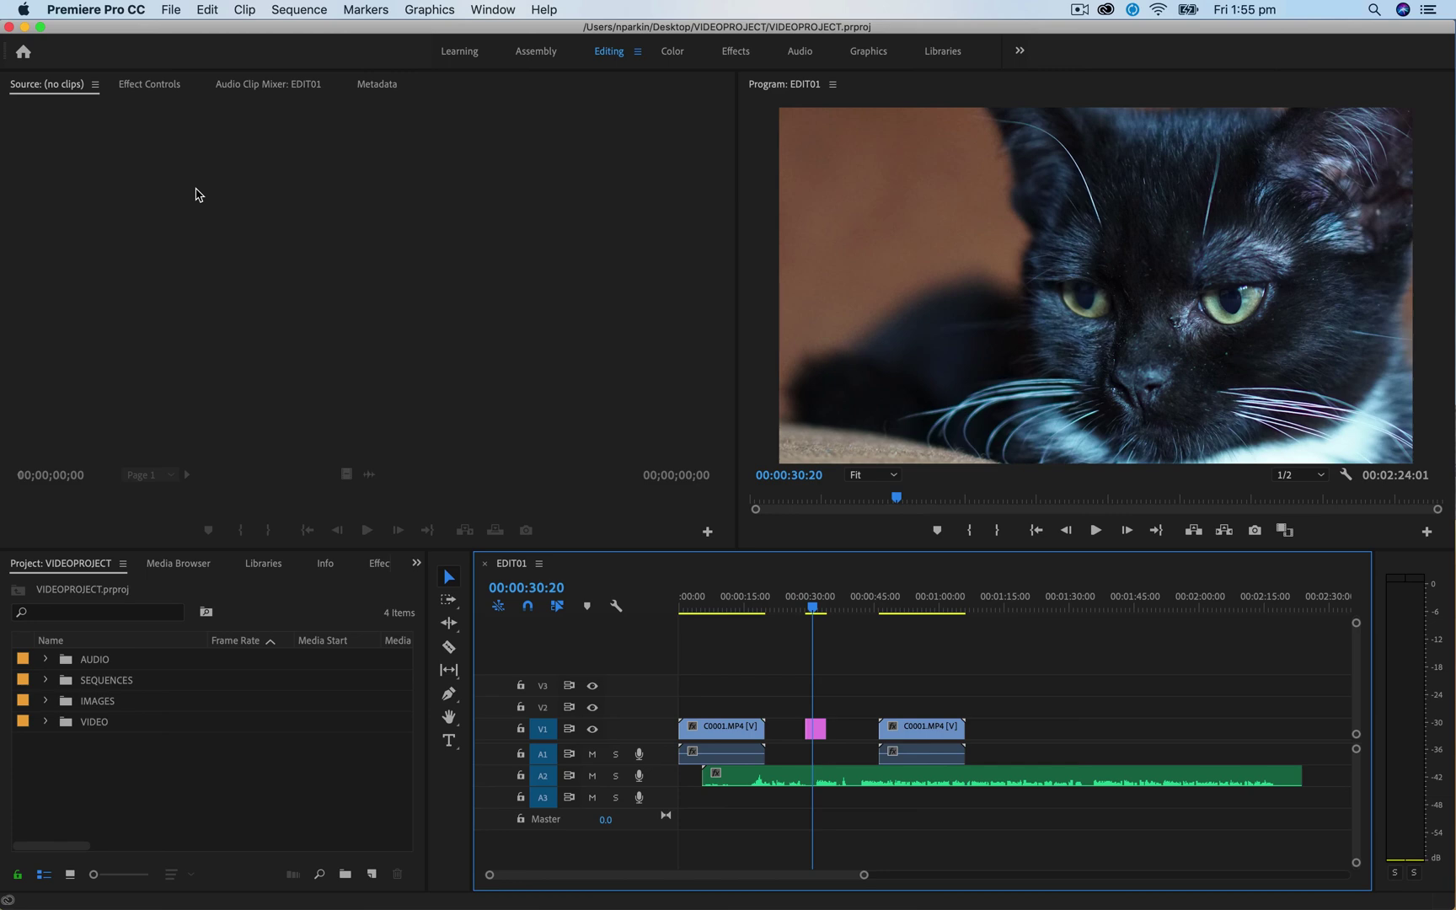
- From the Finder VIDEOPROJECT folder, open VIDEOPROJECT.prproj and save it in Premiere
{"action": "mouse_move", "coordinate": [401, 890]}
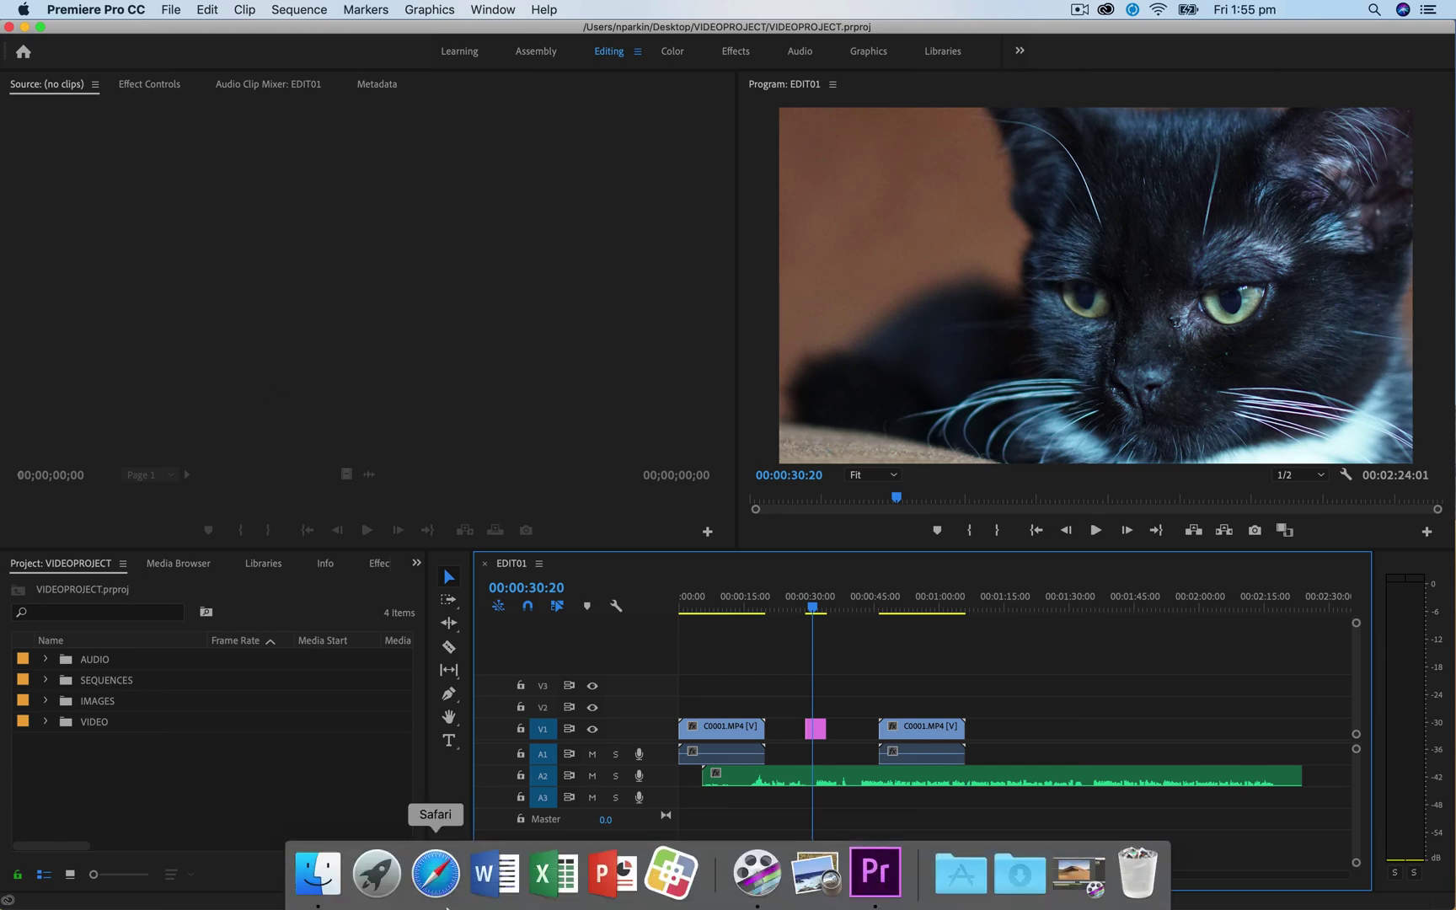
{"action": "left_click", "coordinate": [335, 873]}
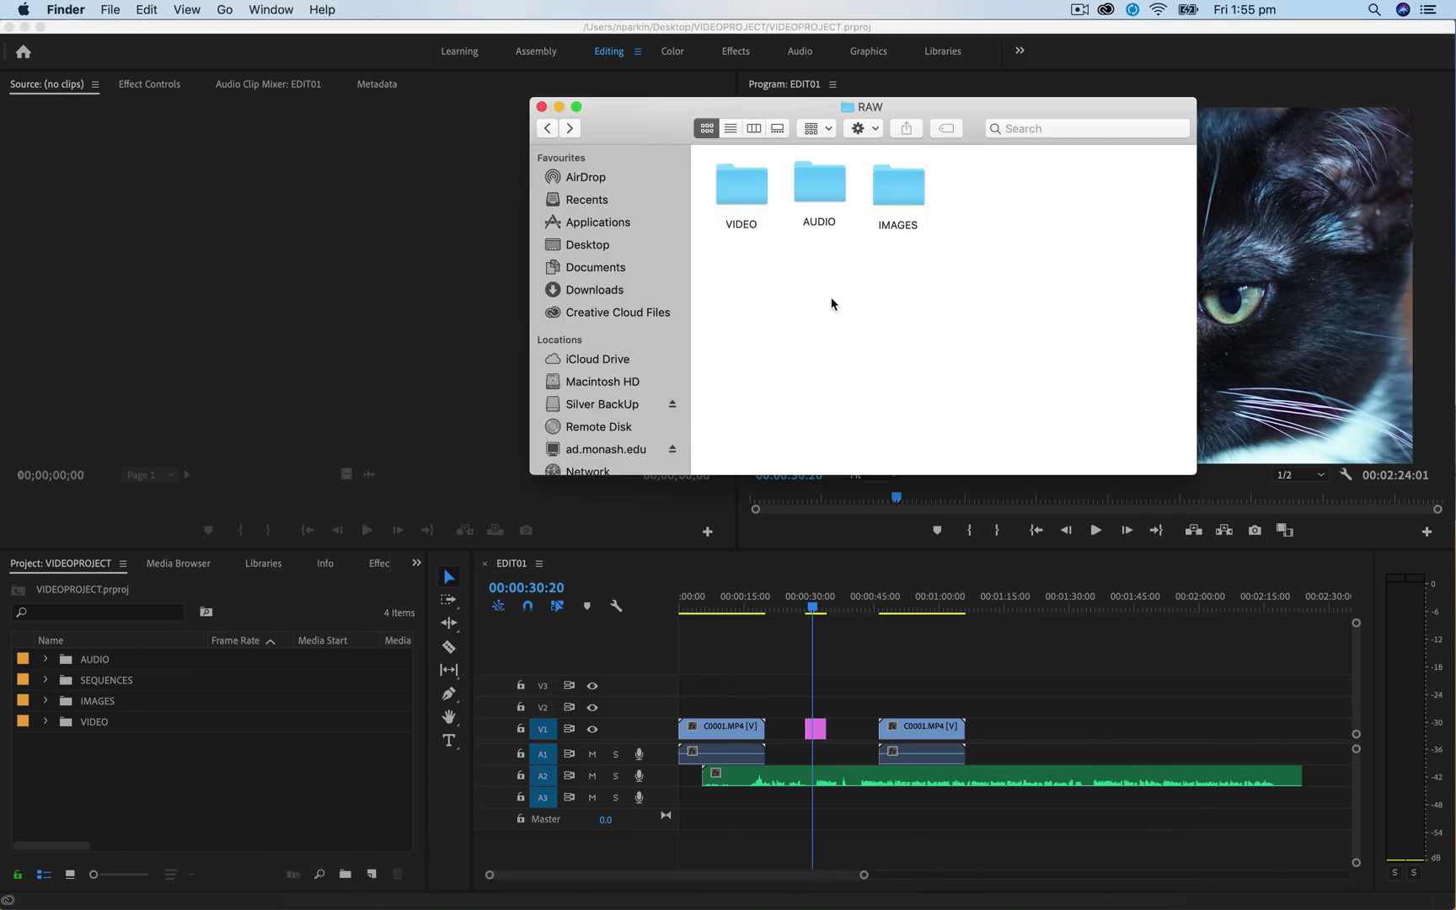
{"action": "left_click", "coordinate": [548, 128]}
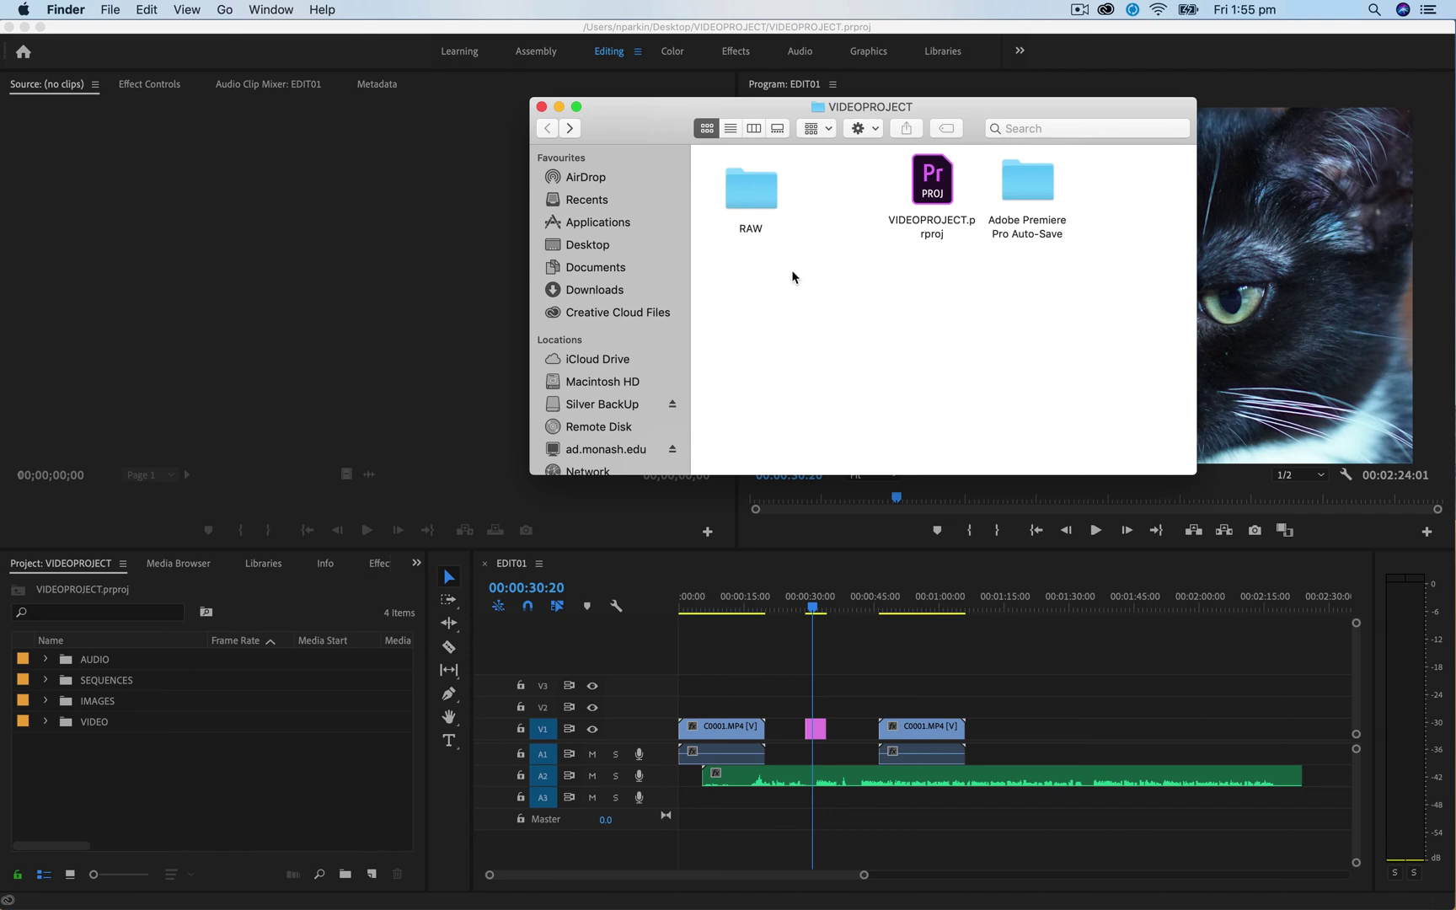
{"action": "left_click", "coordinate": [754, 190]}
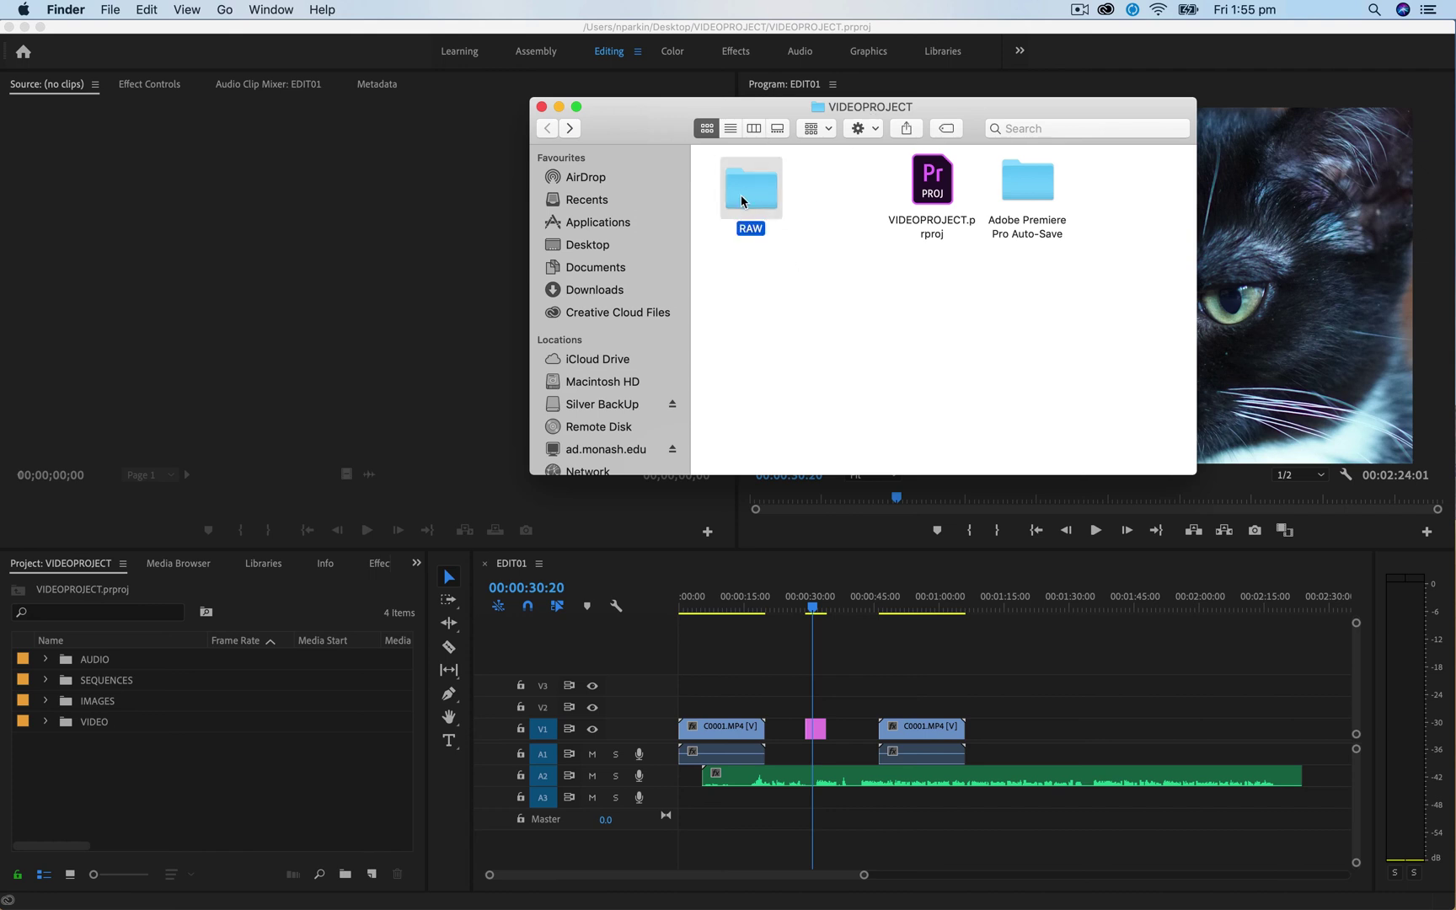
{"action": "left_click", "coordinate": [846, 235]}
{"action": "left_click_drag", "start_coordinate": [861, 179], "coordinate": [1053, 246]}
{"action": "left_click", "coordinate": [948, 303]}
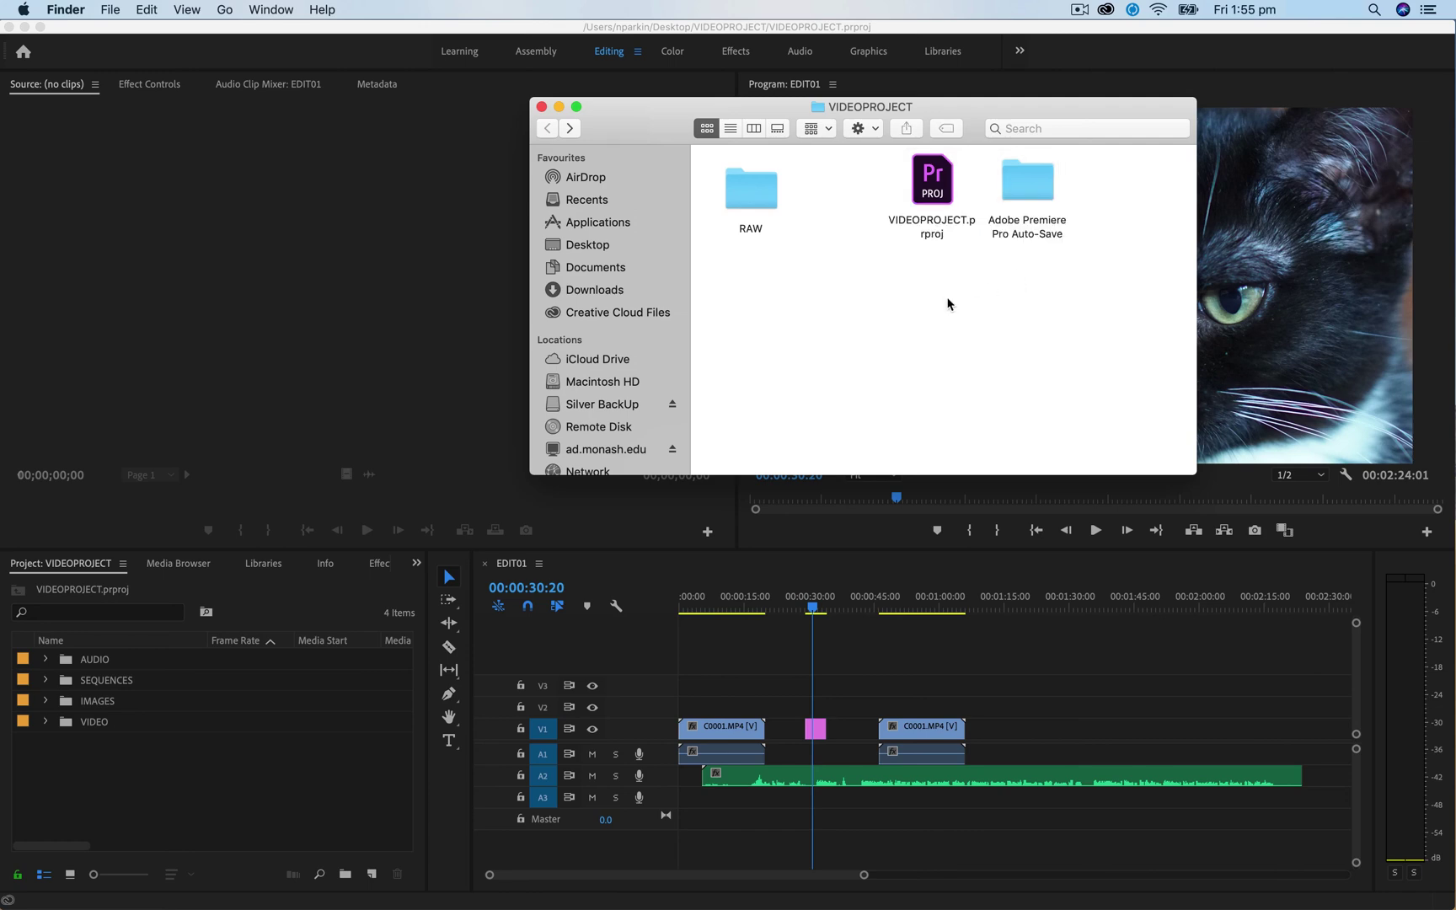
{"action": "left_click", "coordinate": [933, 187]}
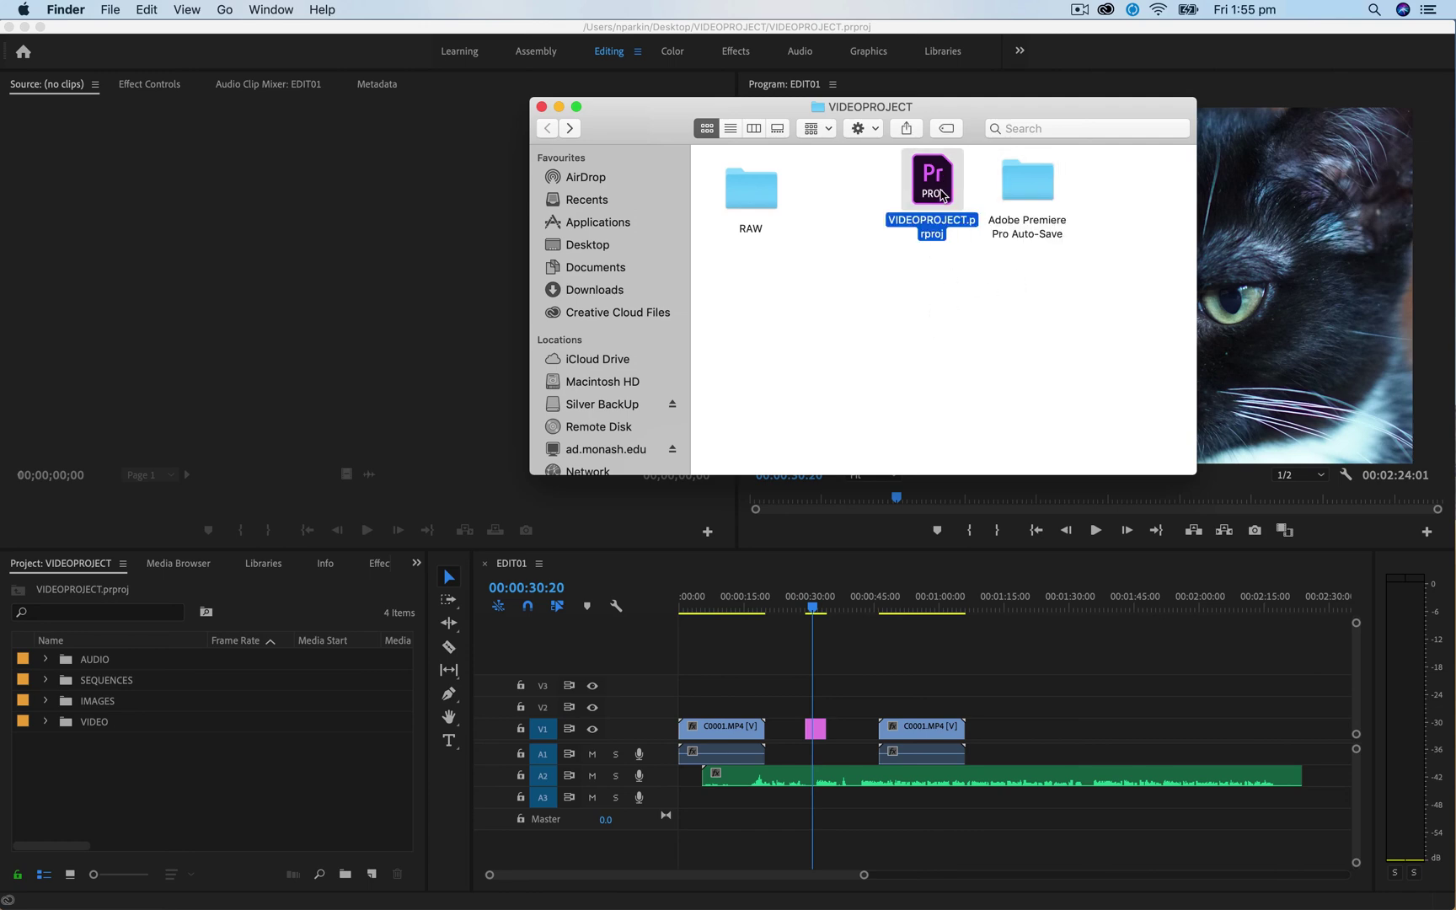
{"action": "left_click", "coordinate": [873, 181]}
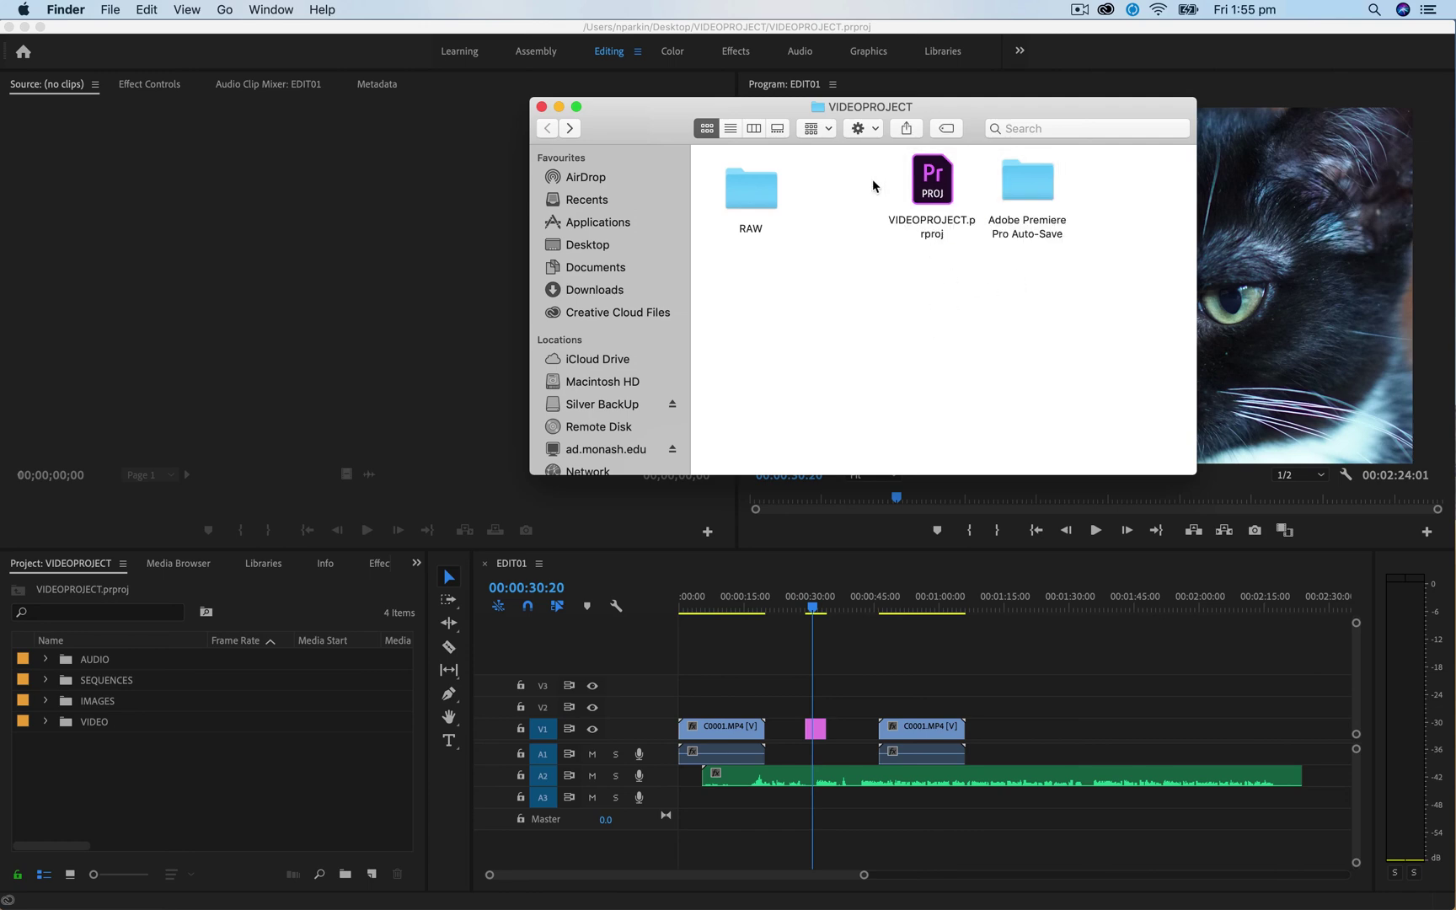
{"action": "double_click", "coordinate": [934, 183]}
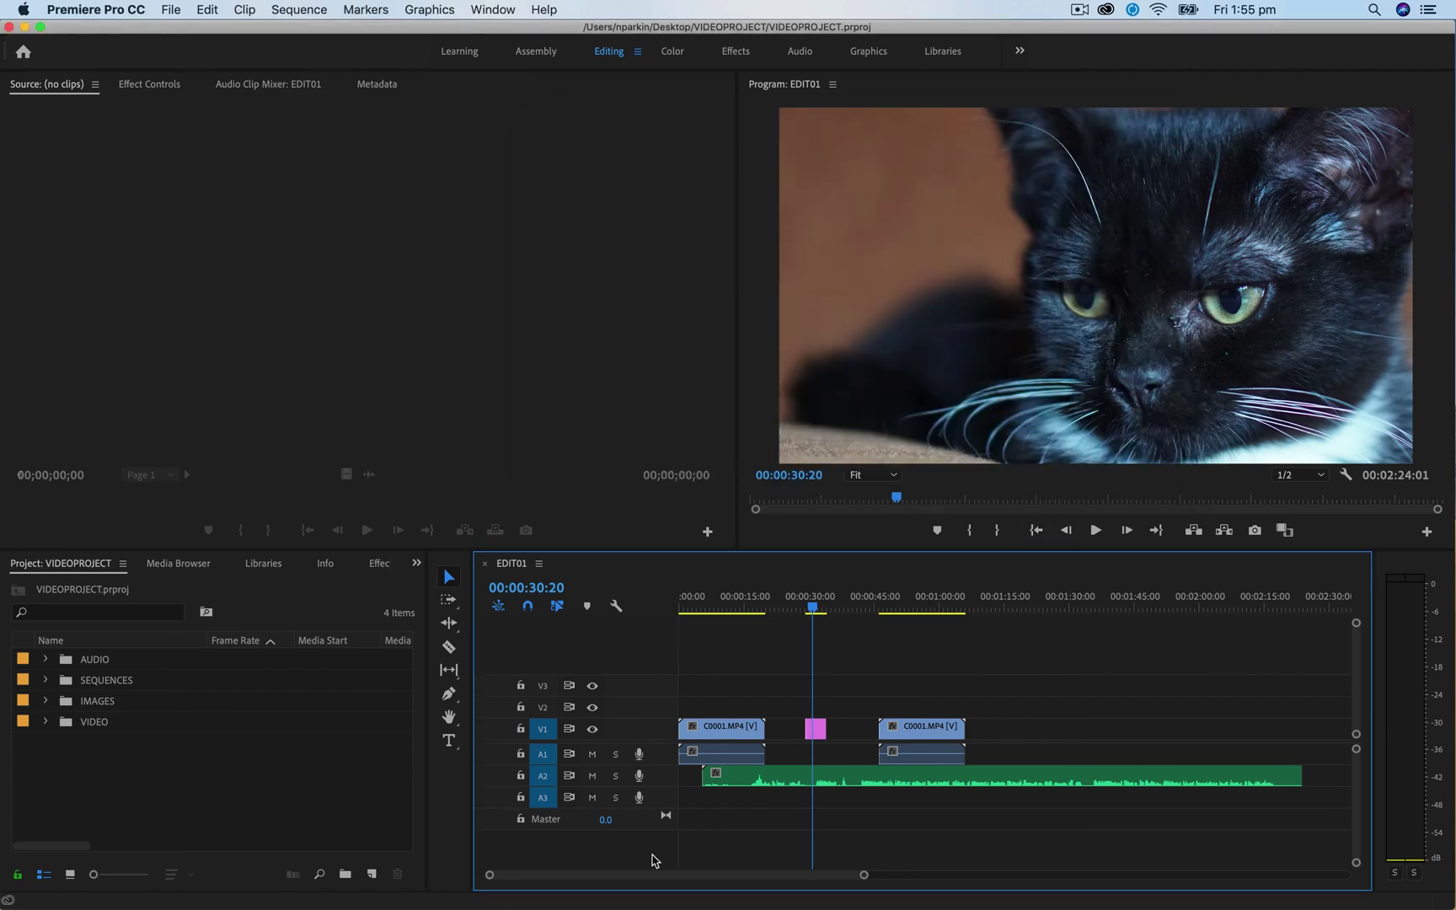
{"action": "left_click", "coordinate": [172, 10]}
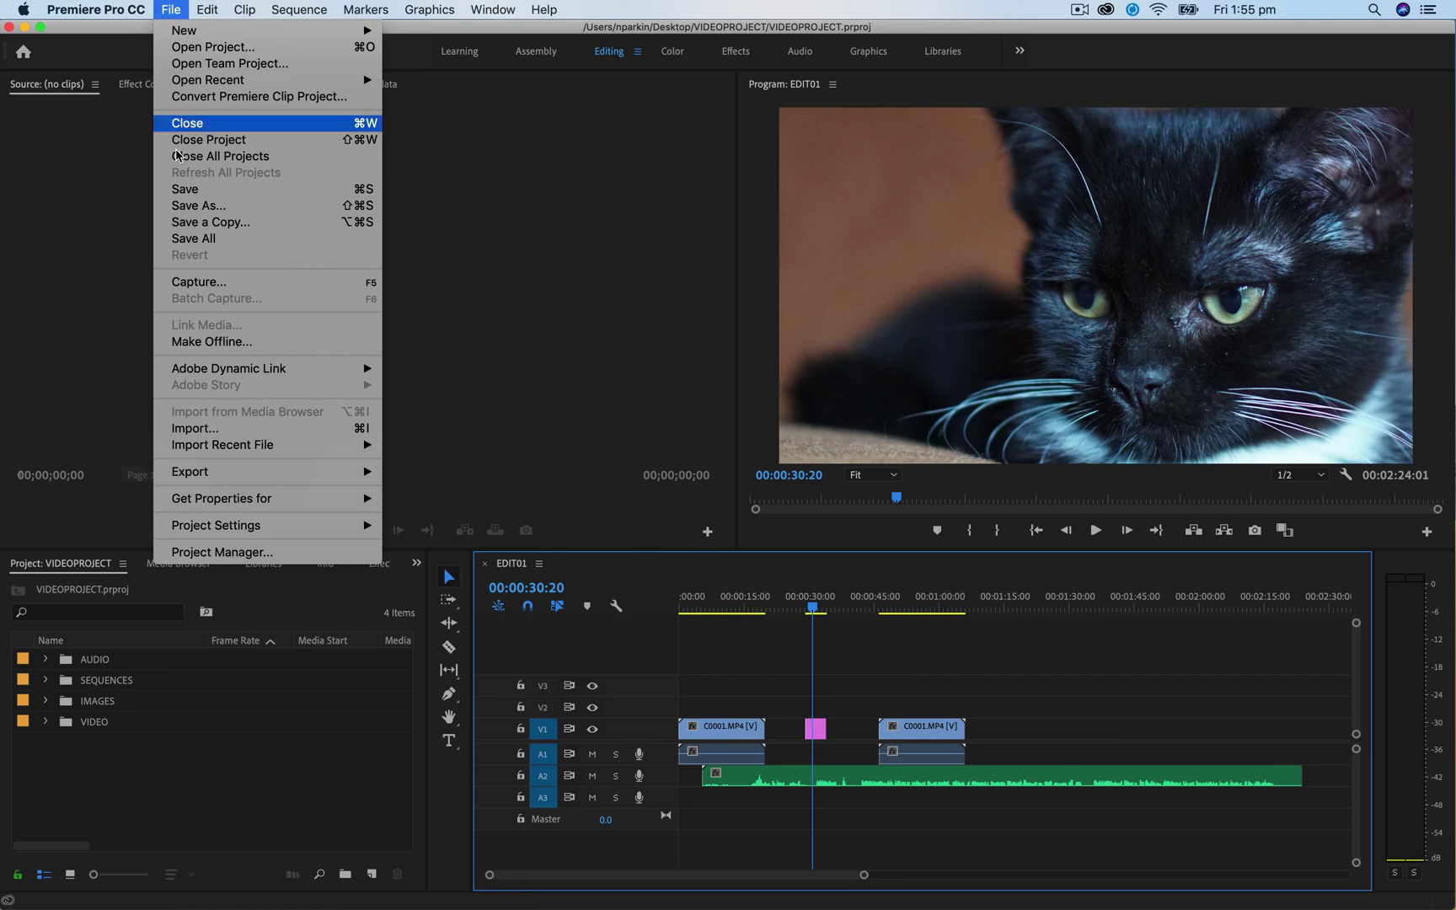
{"action": "left_click", "coordinate": [182, 189]}
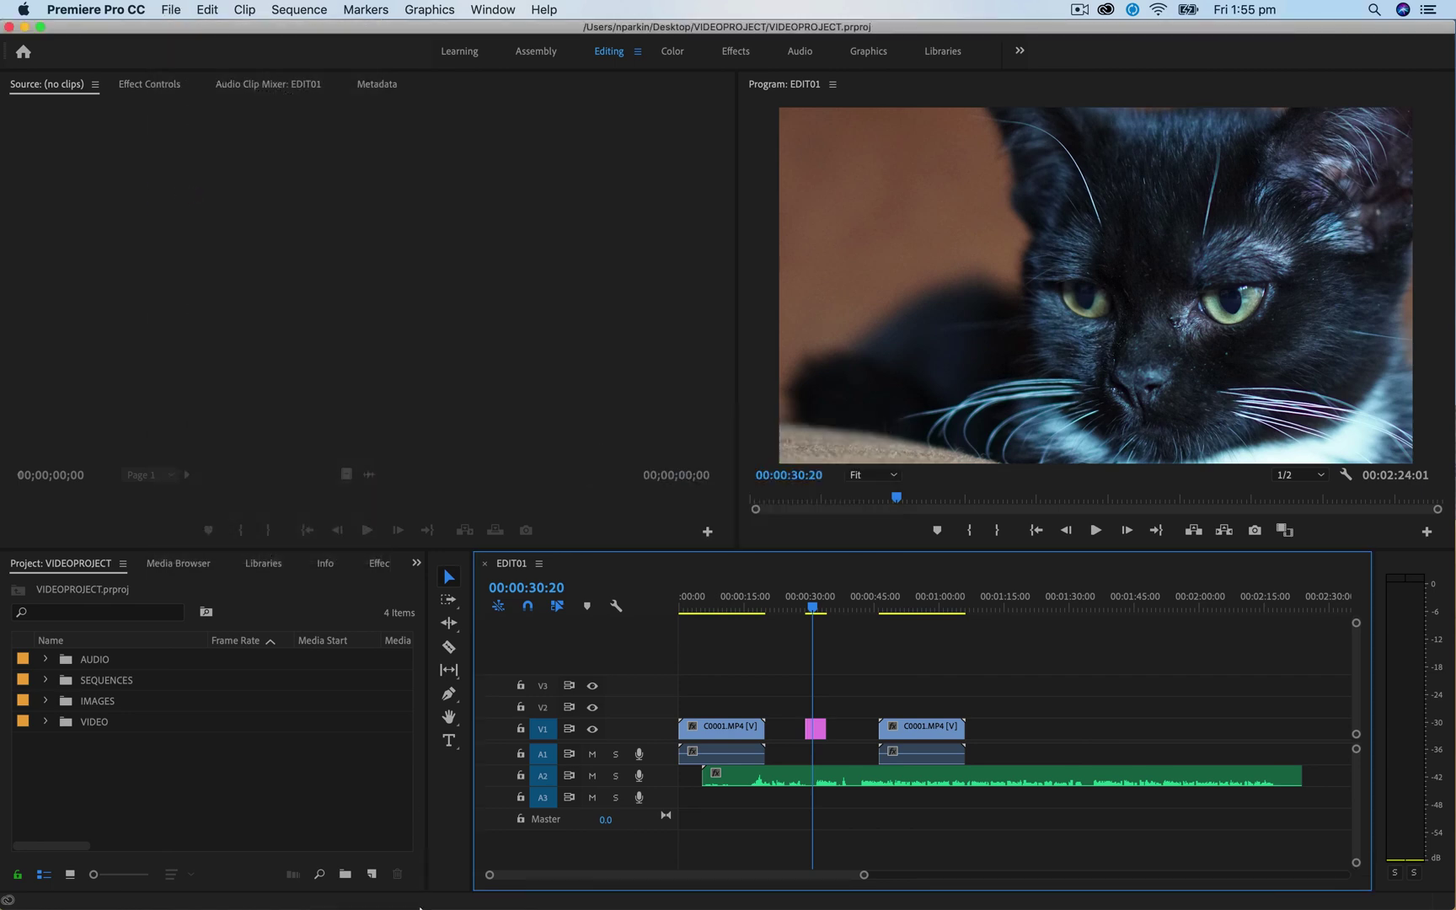
- Line up RAW, VIDEOPROJECT.prproj and the Auto-Save folder side by side in one row
{"action": "left_click", "coordinate": [315, 875]}
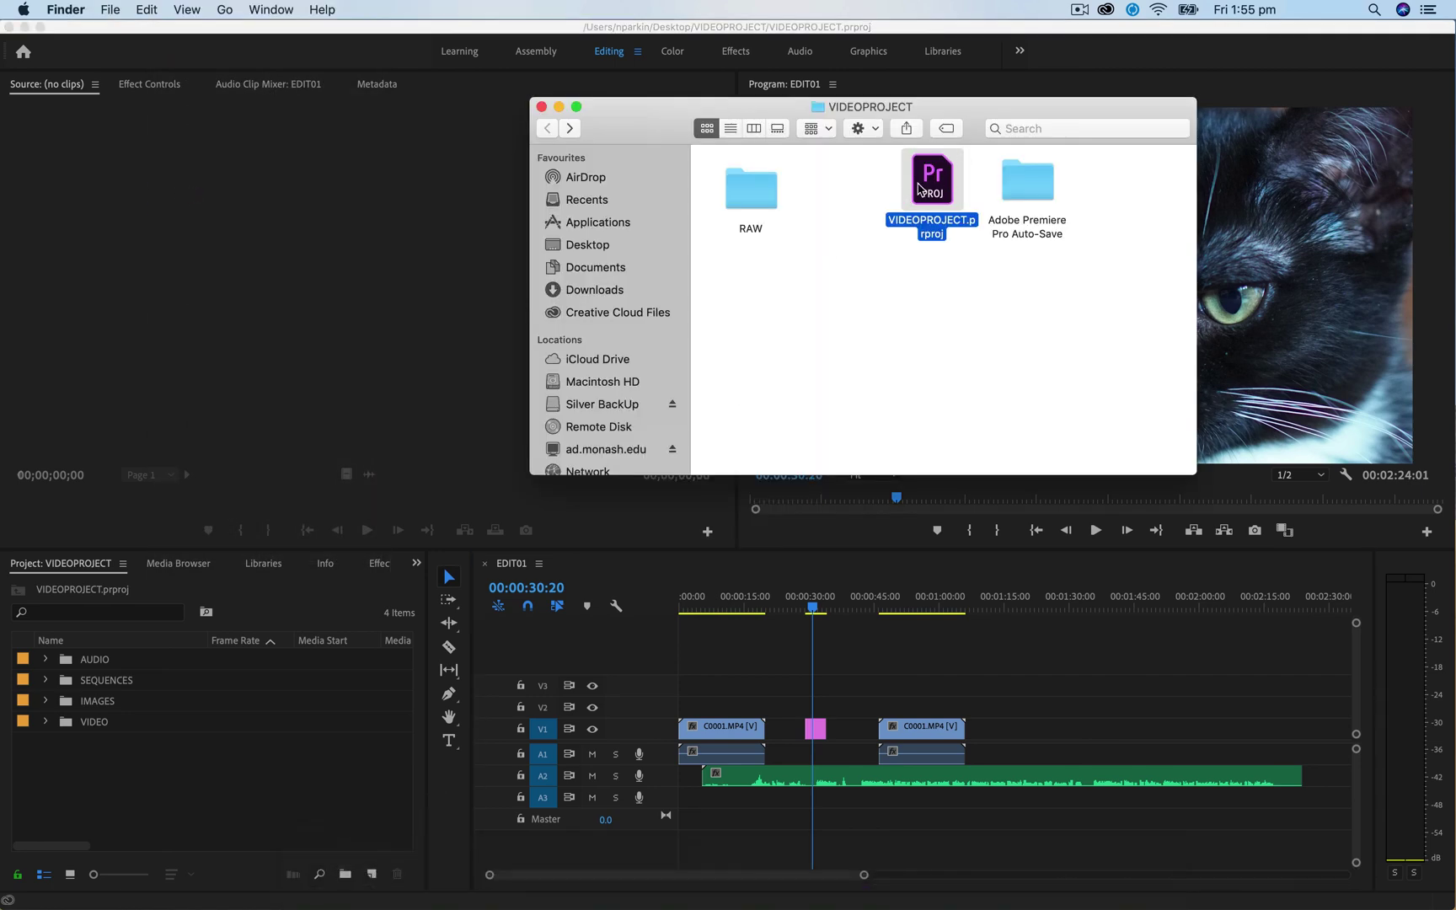
{"action": "left_click", "coordinate": [922, 352]}
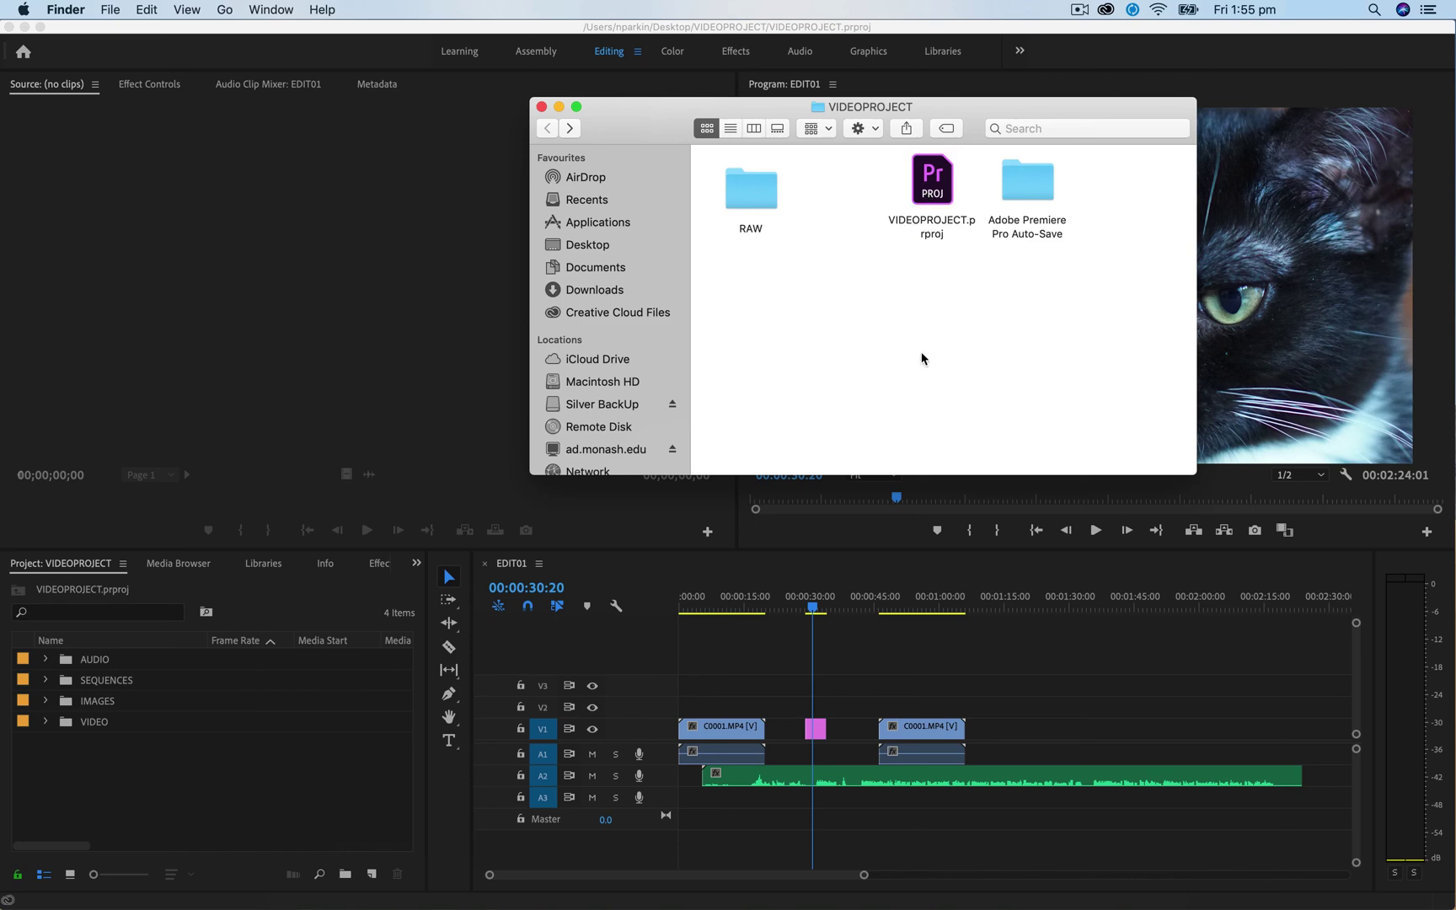
{"action": "left_click", "coordinate": [1033, 229]}
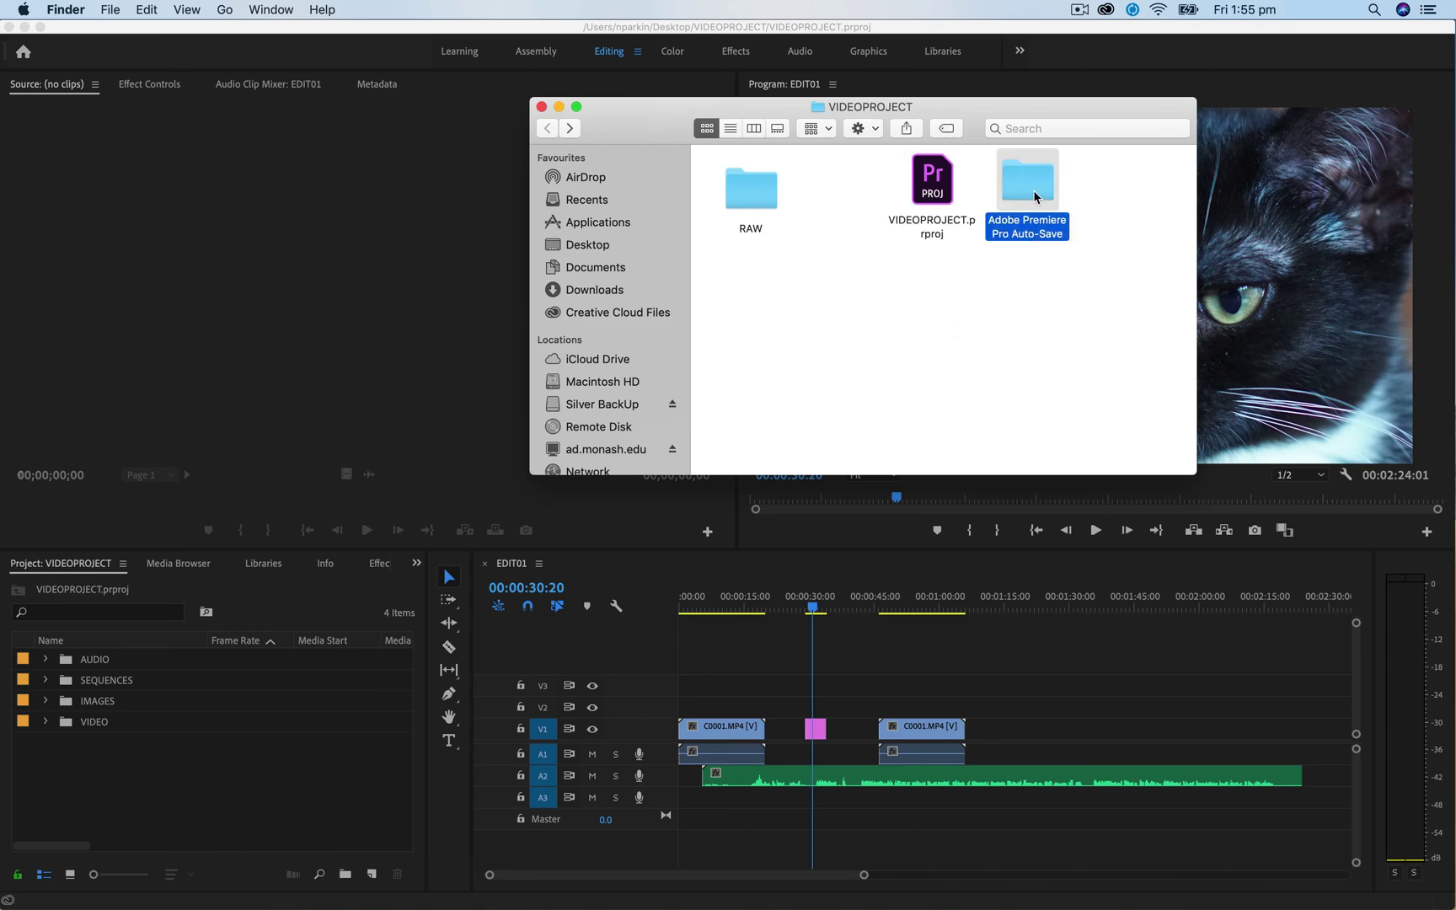
{"action": "left_click", "coordinate": [1033, 297]}
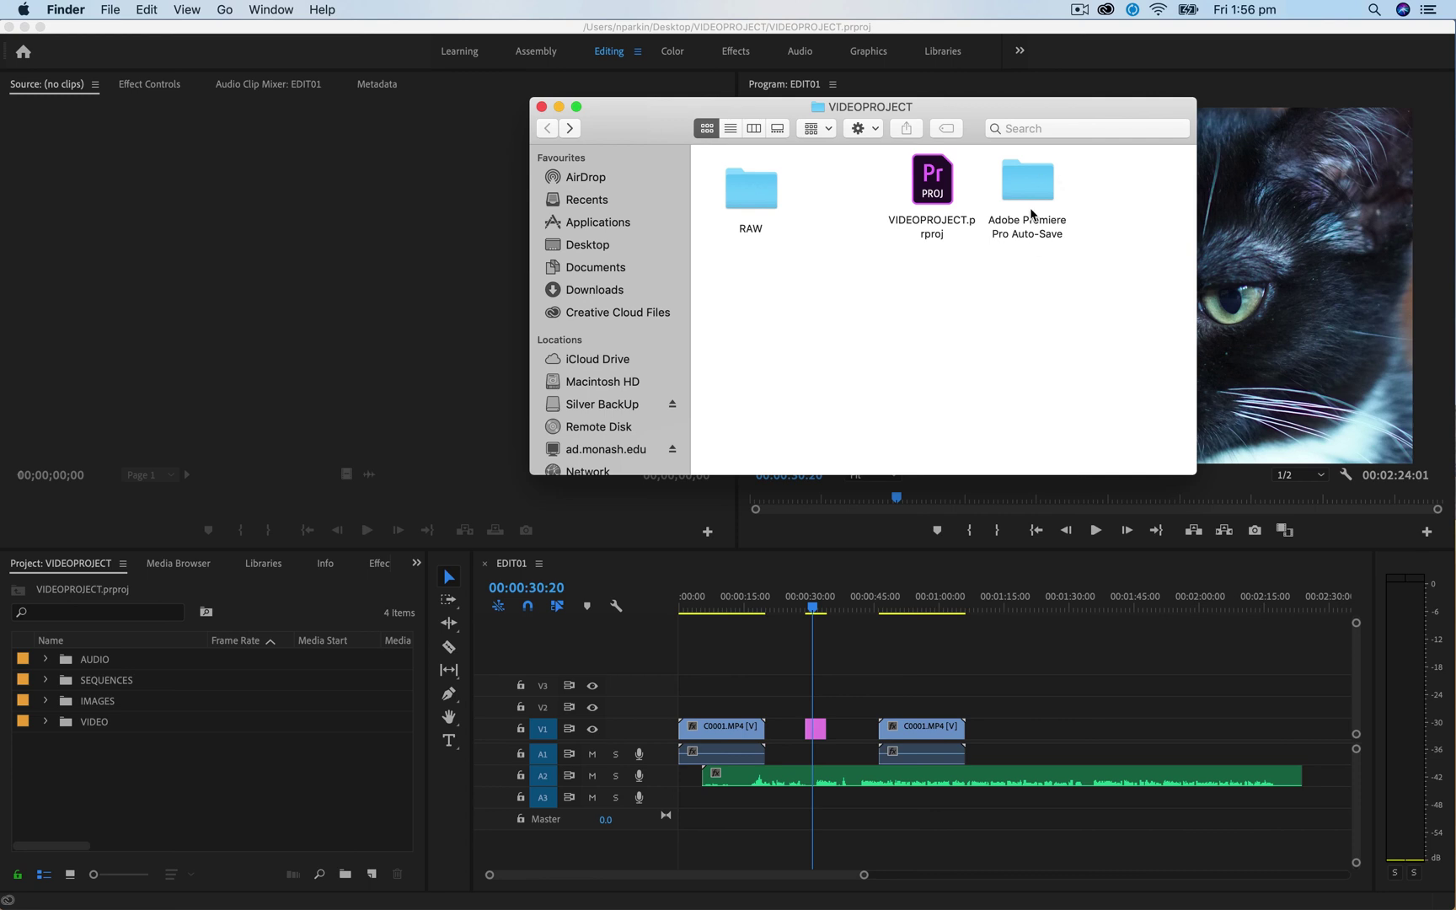
{"action": "left_click", "coordinate": [1029, 178]}
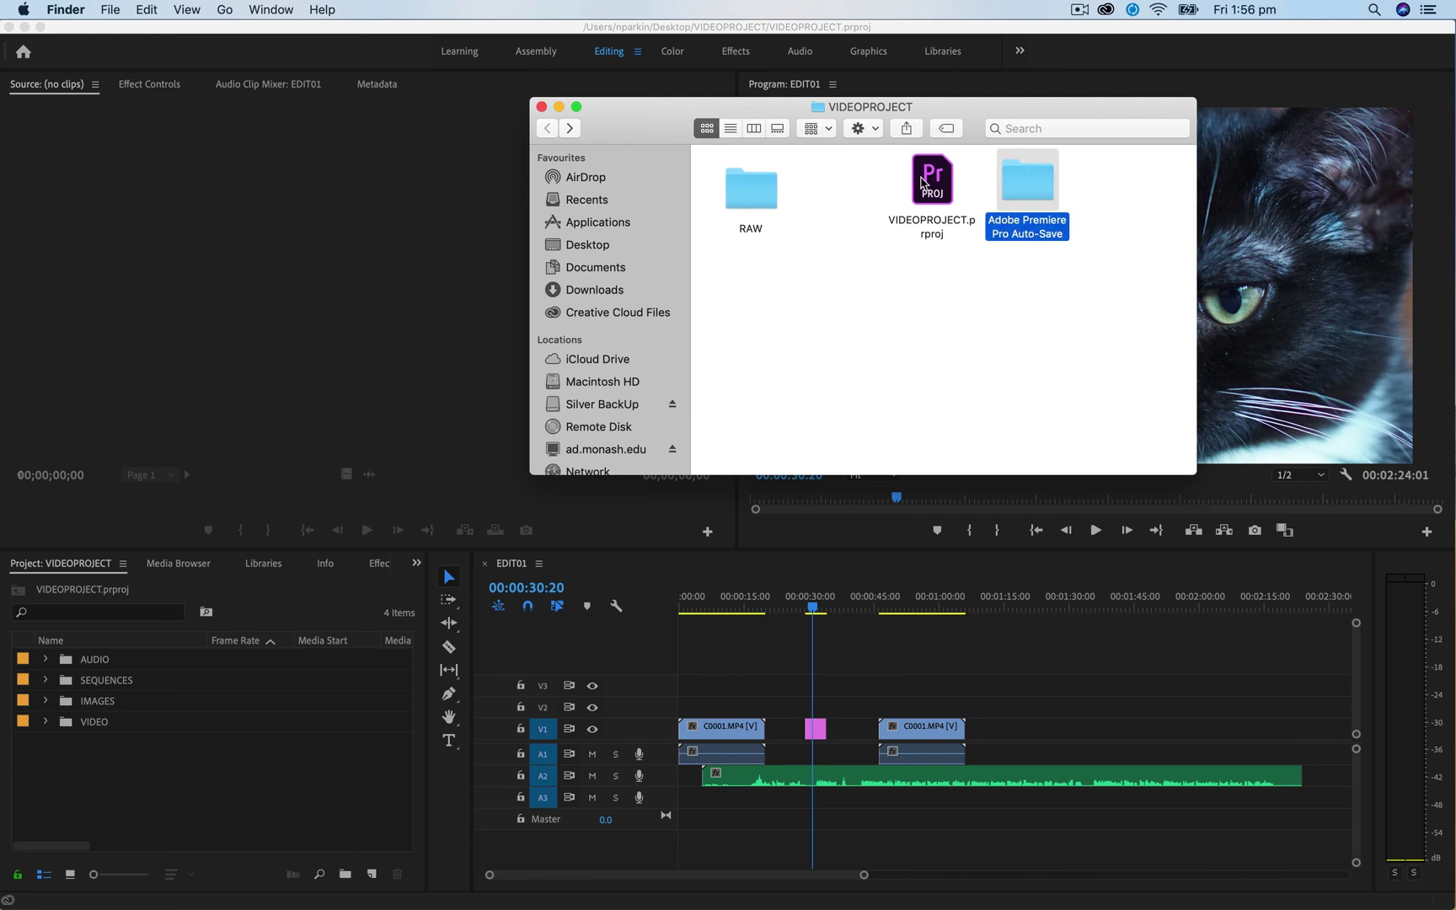
{"action": "left_click_drag", "start_coordinate": [913, 179], "coordinate": [834, 179]}
{"action": "left_click_drag", "start_coordinate": [1024, 195], "coordinate": [939, 194]}
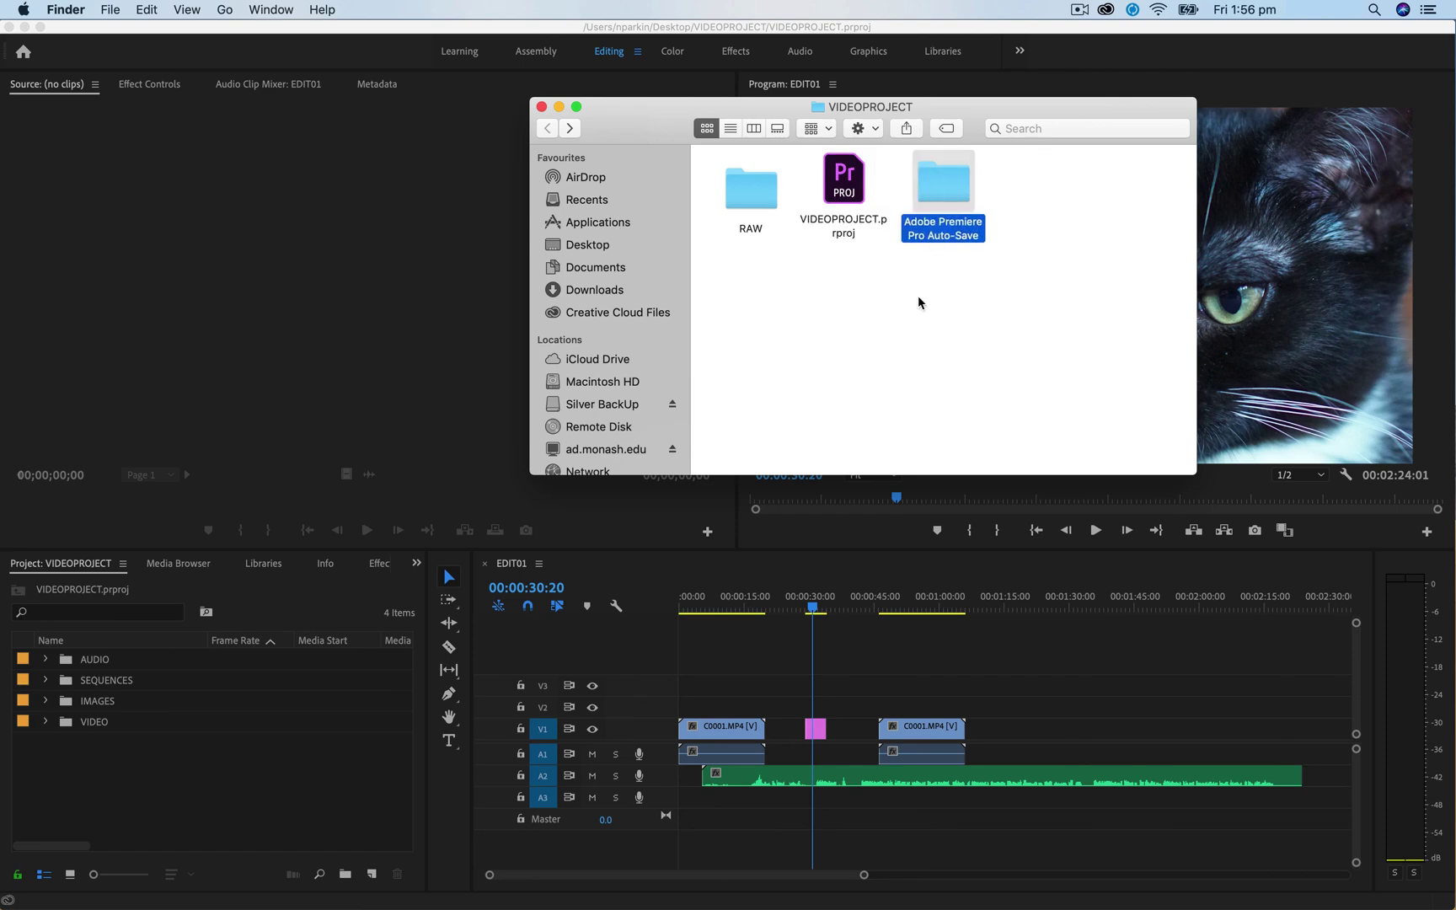
{"action": "left_click", "coordinate": [901, 345]}
{"action": "left_click_drag", "start_coordinate": [944, 302], "coordinate": [756, 187]}
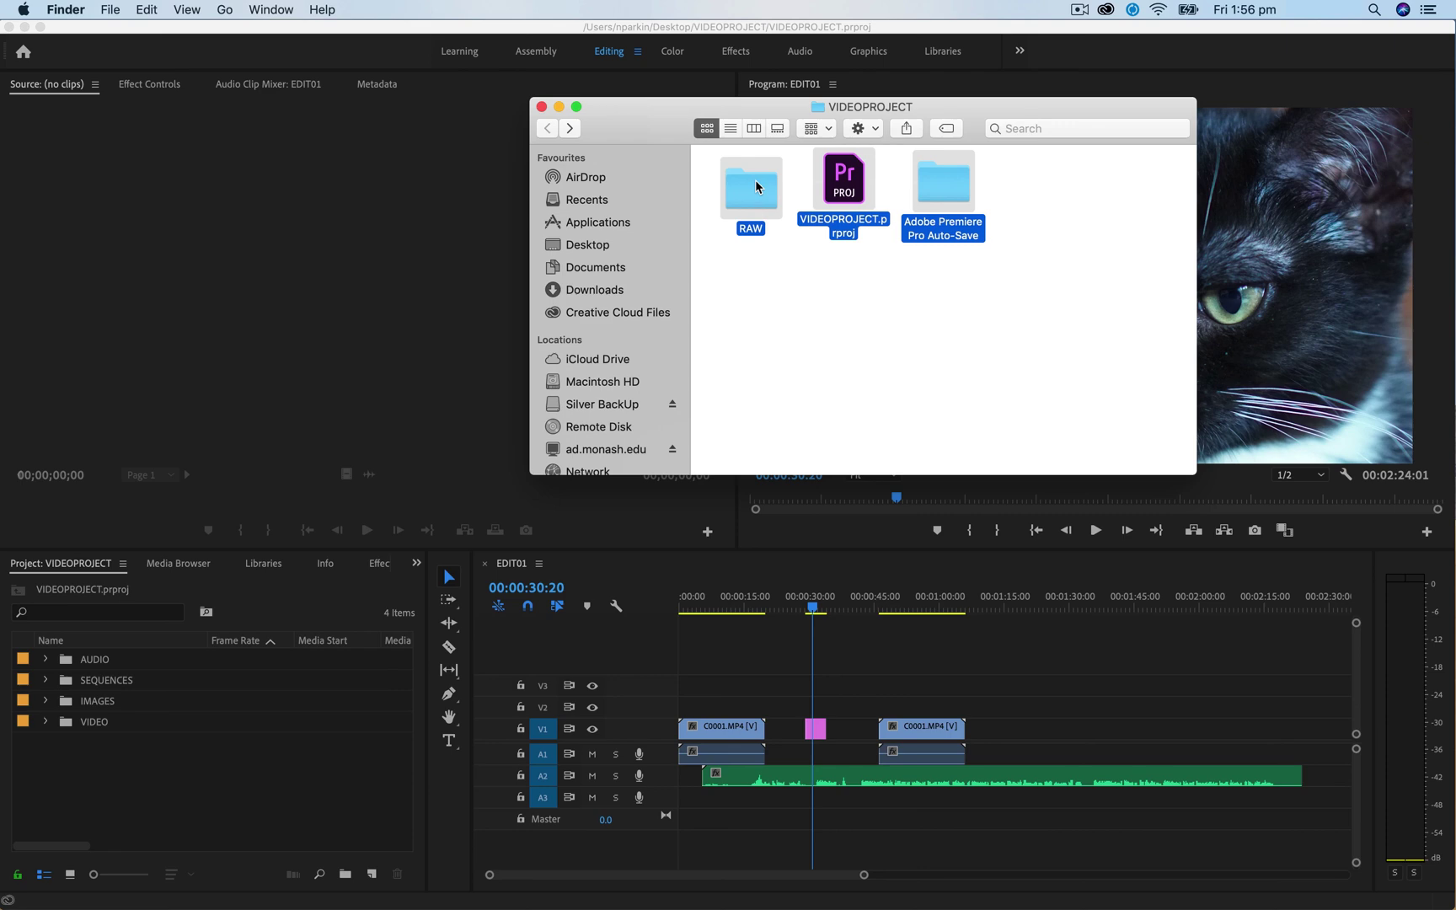
- Close the Premiere project and the VIDEOPROJECT folder window, leaving the desktop folder visible
{"action": "left_click", "coordinate": [333, 227]}
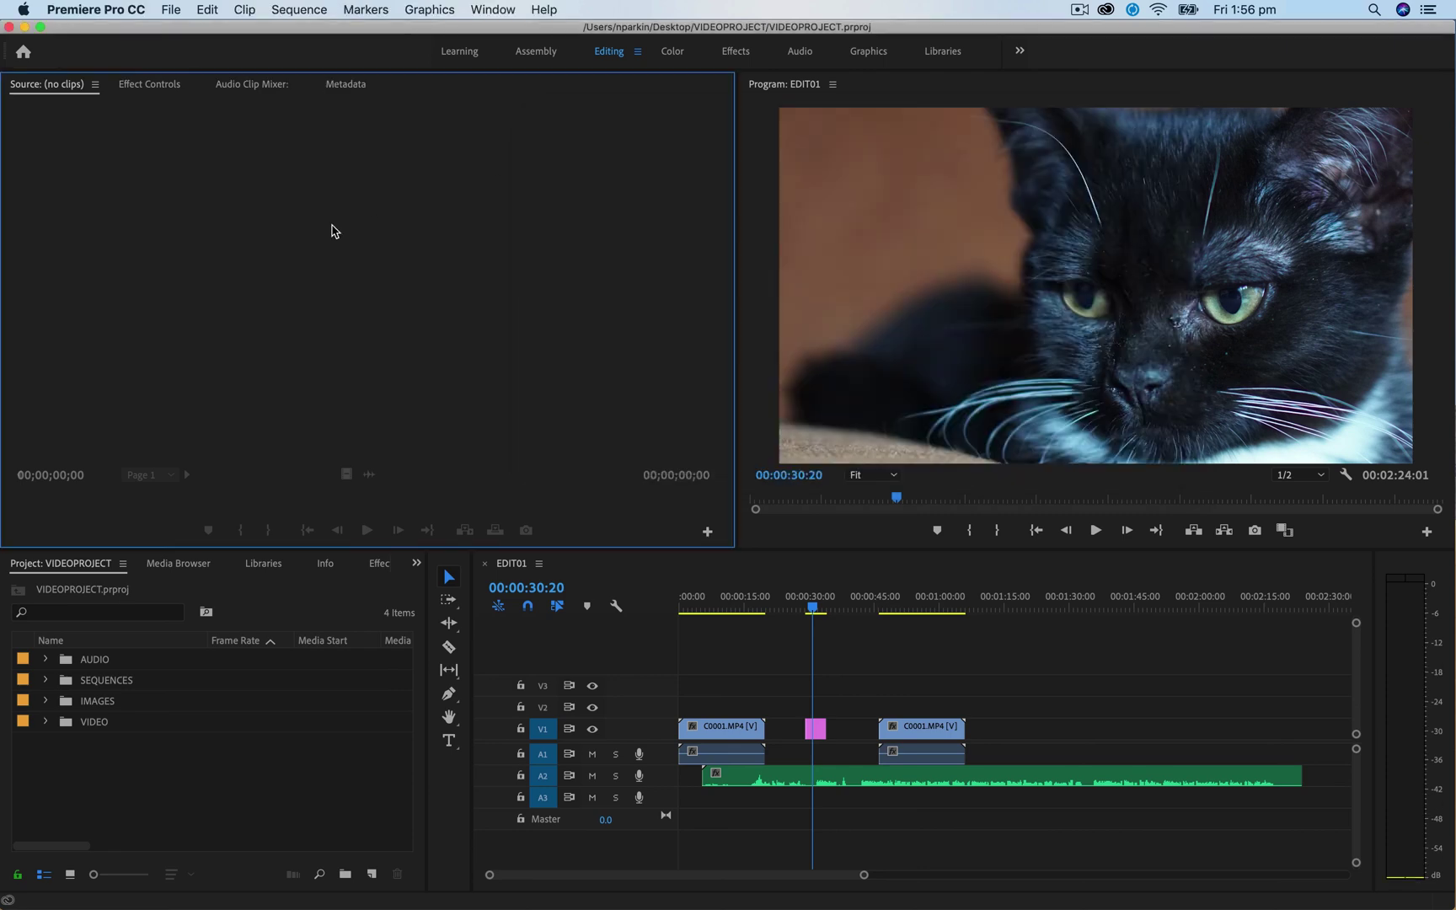
{"action": "left_click", "coordinate": [9, 27]}
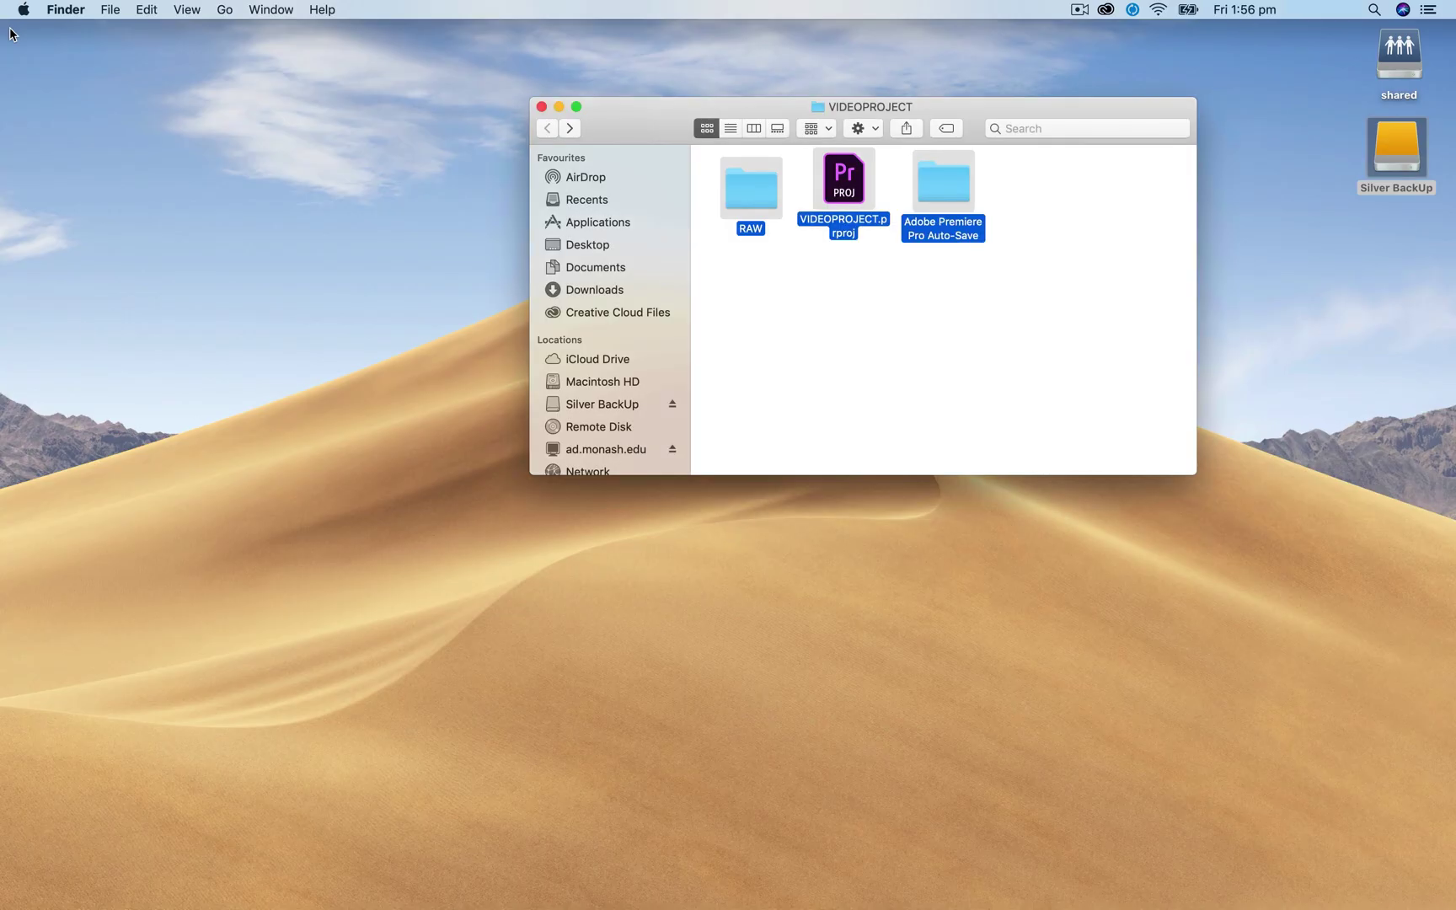
{"action": "left_click", "coordinate": [541, 107]}
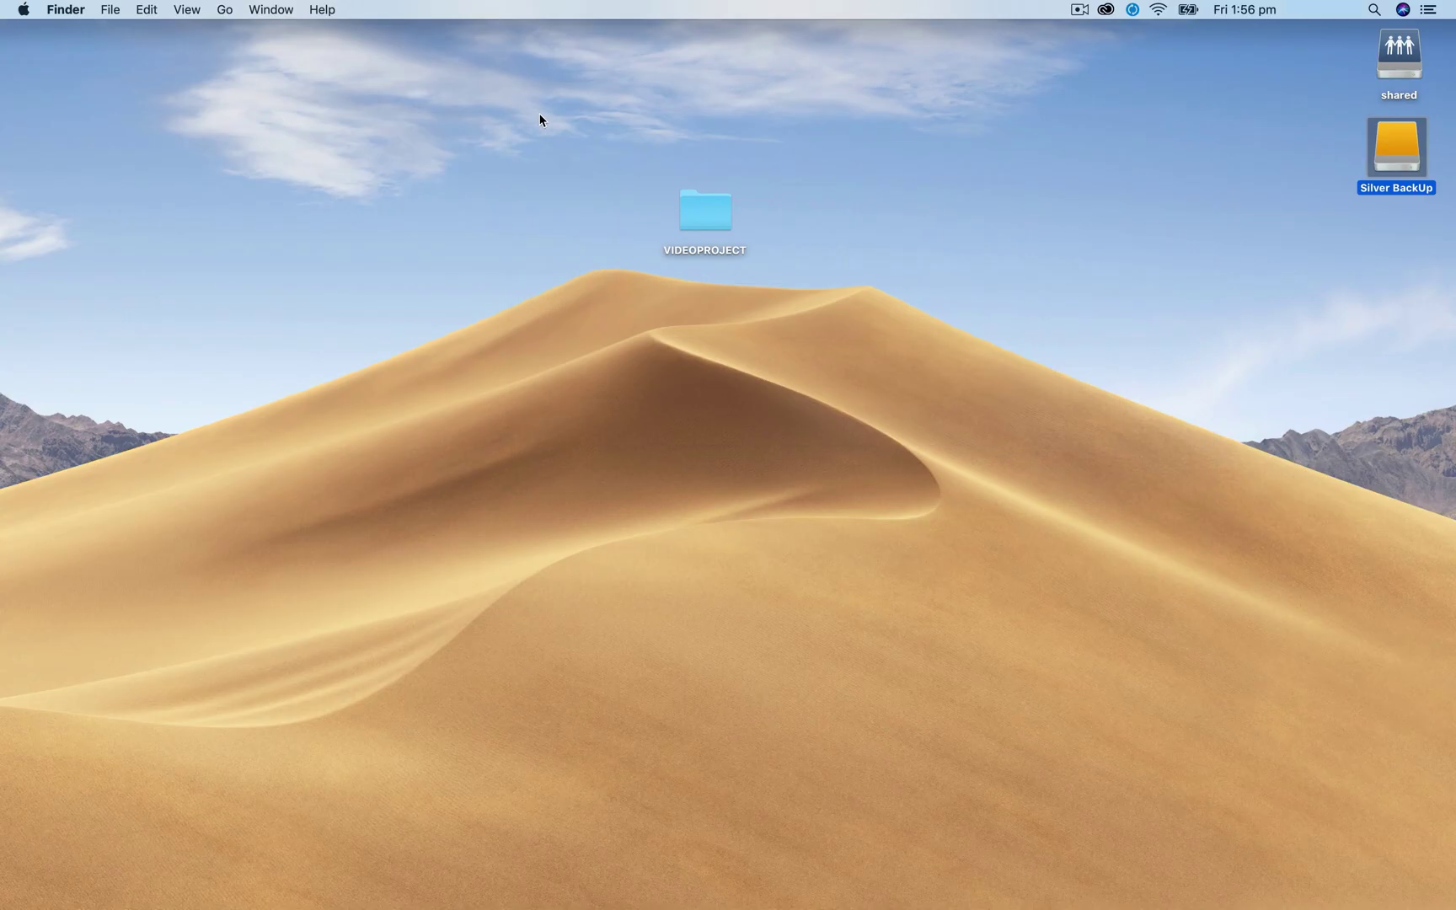
{"action": "left_click", "coordinate": [715, 209]}
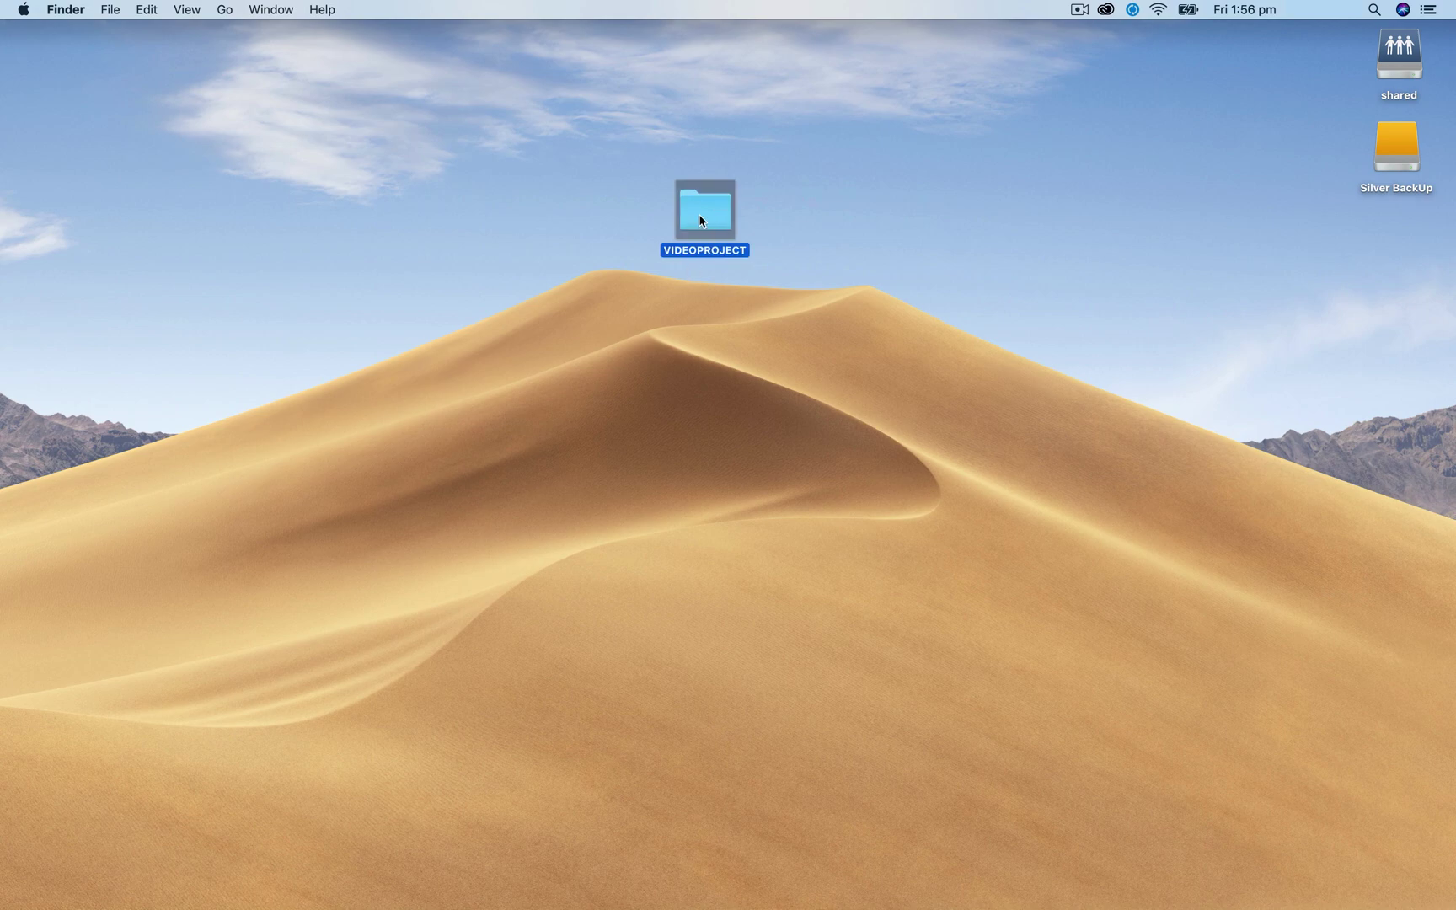
{"action": "double_click", "coordinate": [710, 215]}
{"action": "left_click_drag", "start_coordinate": [978, 326], "coordinate": [742, 180]}
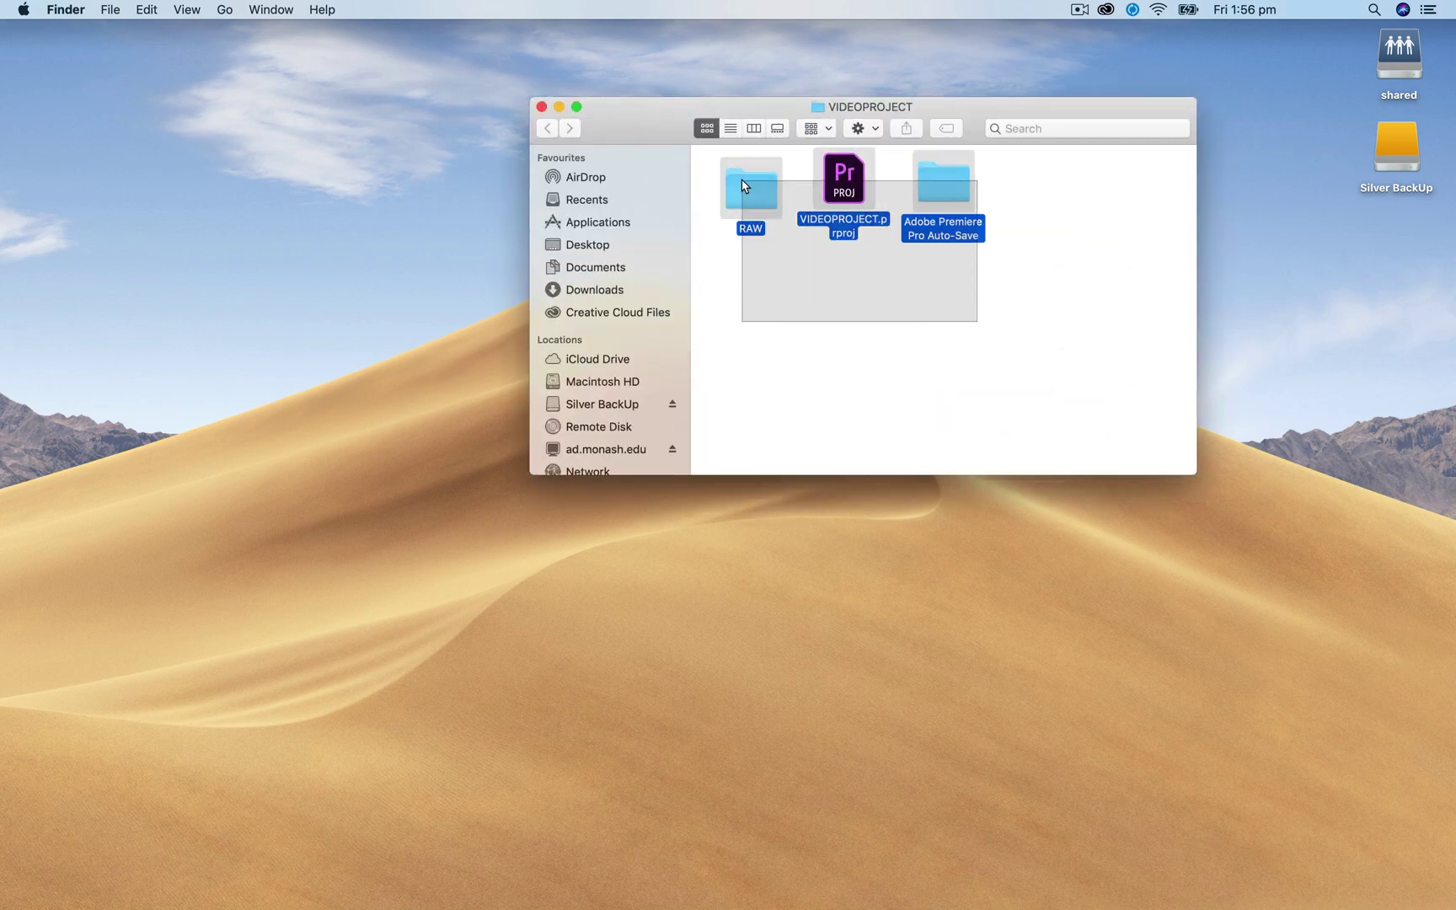
{"action": "left_click", "coordinate": [746, 296]}
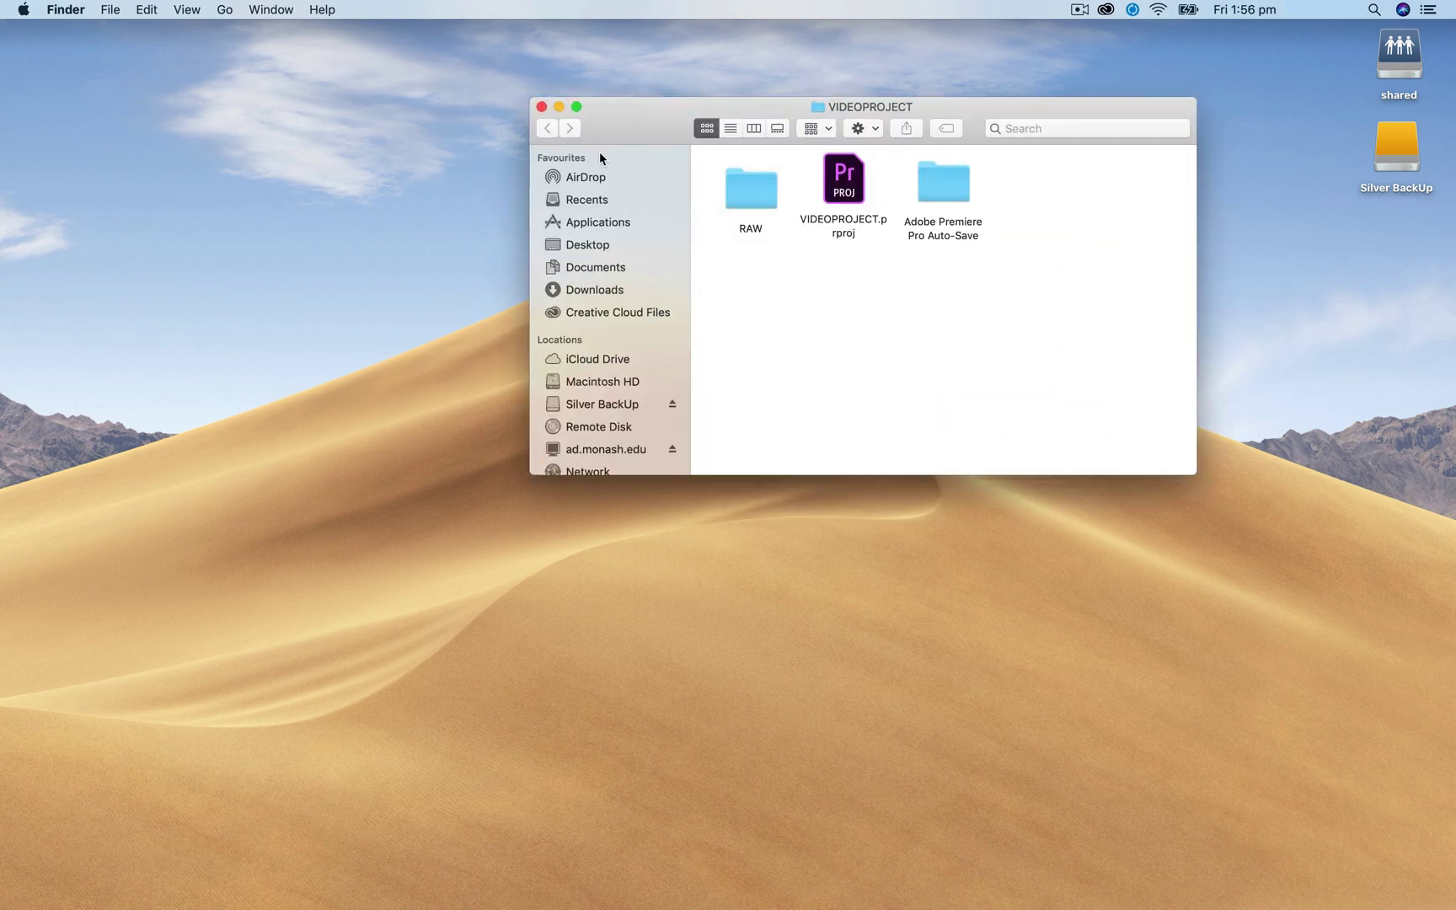
{"action": "left_click", "coordinate": [541, 107]}
- Copy the desktop VIDEOPROJECT folder and paste it onto the Silver BackUp drive
{"action": "right_click", "coordinate": [699, 215]}
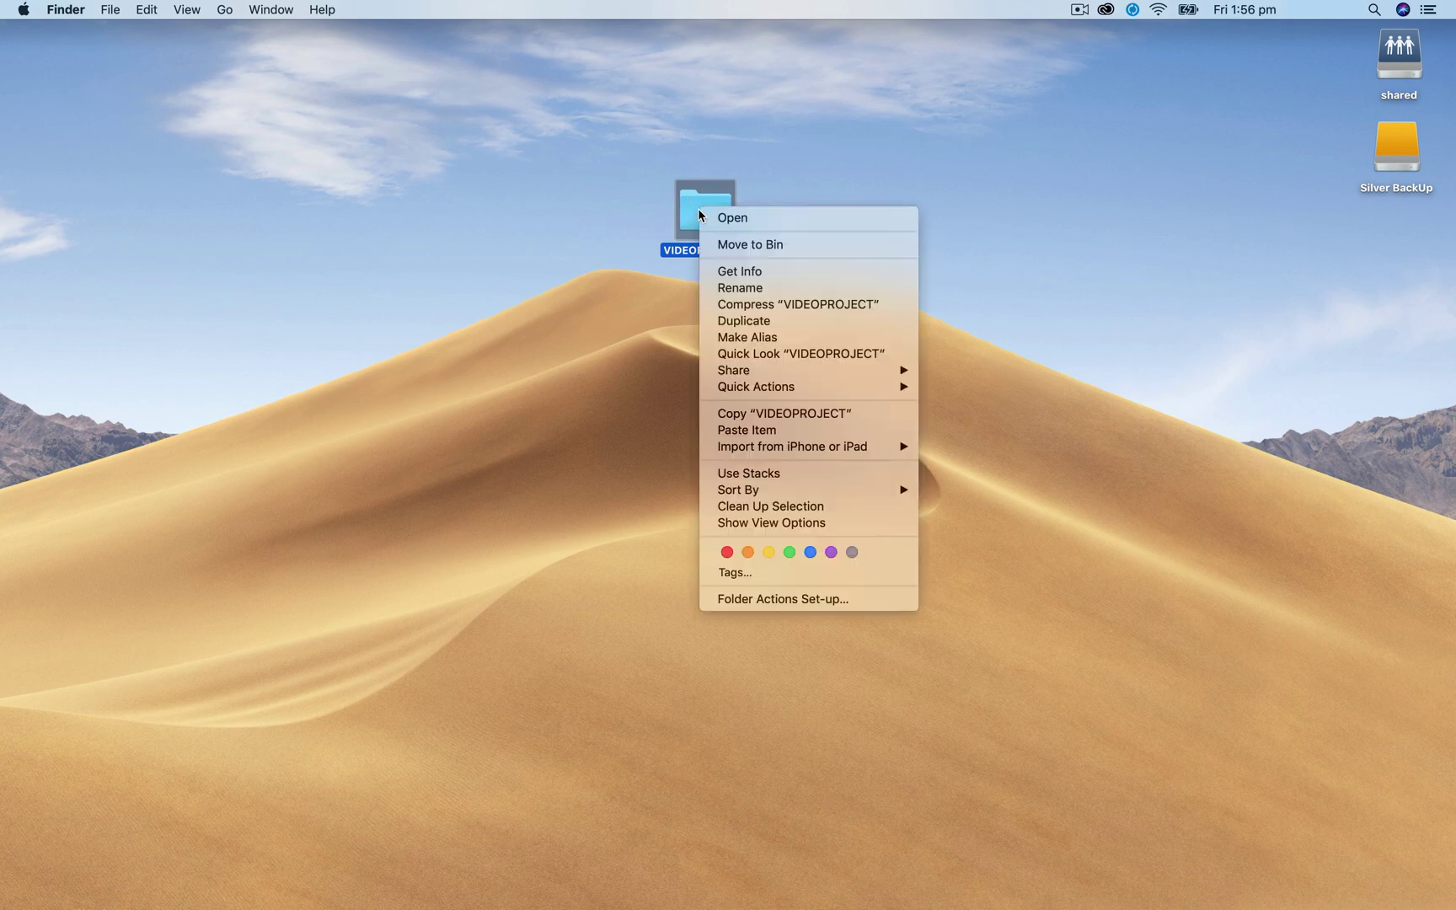
{"action": "left_click", "coordinate": [667, 209]}
{"action": "right_click", "coordinate": [703, 215]}
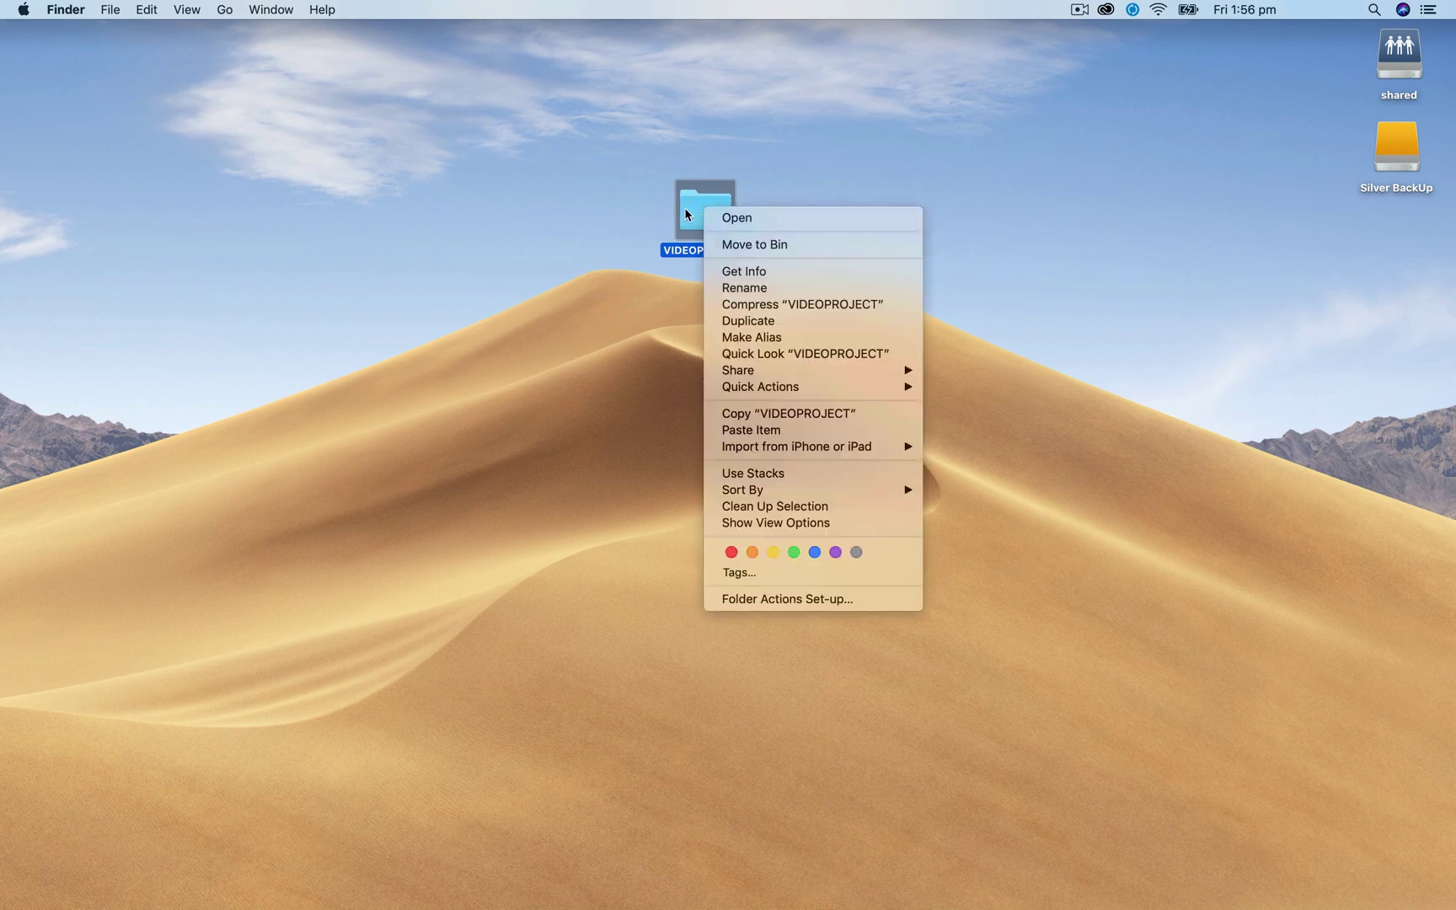
{"action": "left_click", "coordinate": [687, 214]}
{"action": "left_click", "coordinate": [1047, 228]}
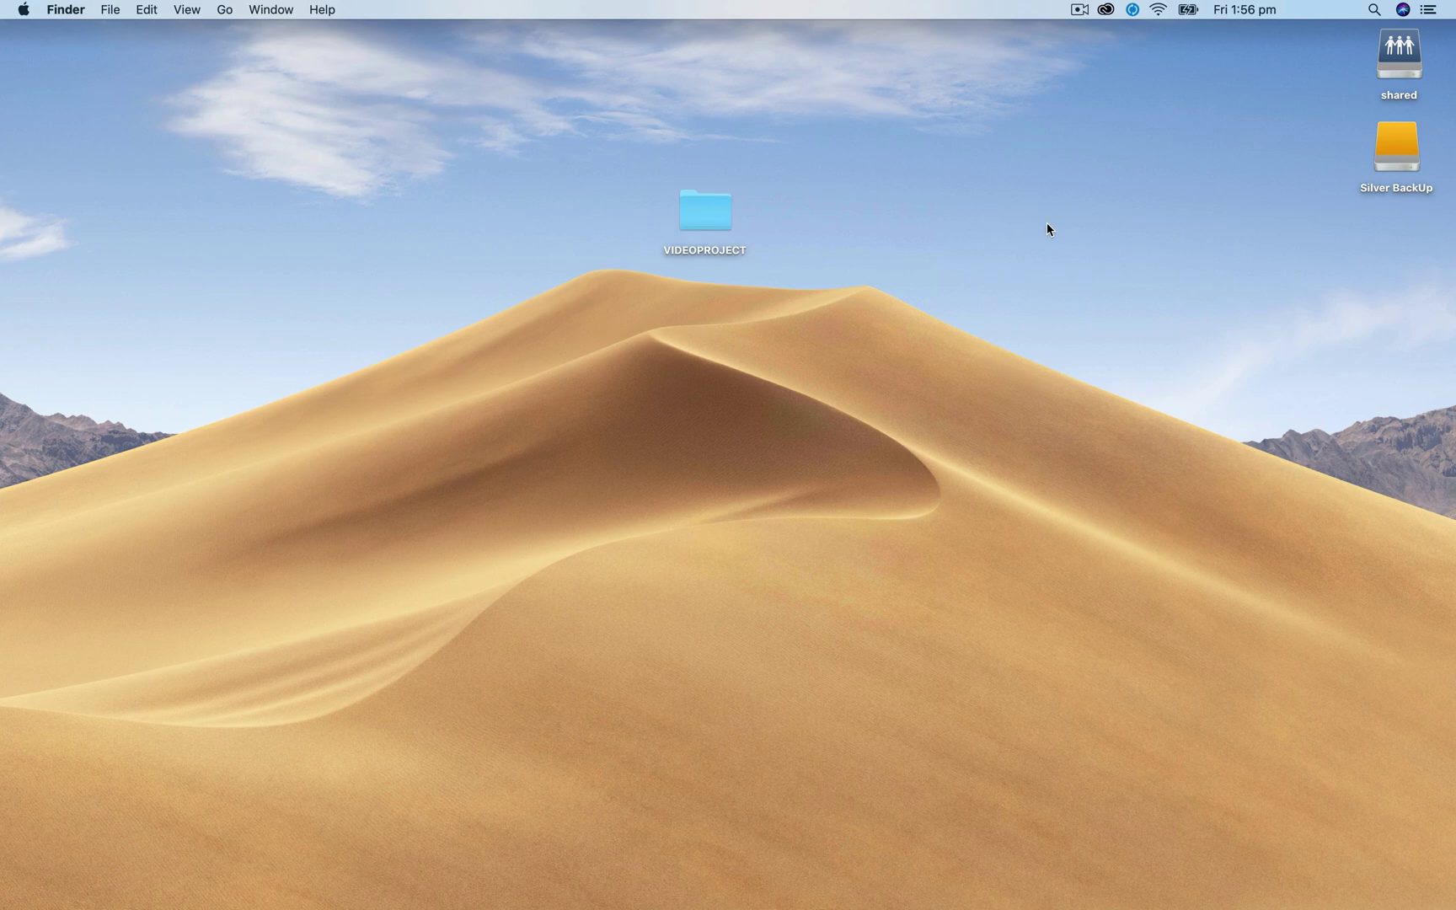
{"action": "double_click", "coordinate": [1394, 142]}
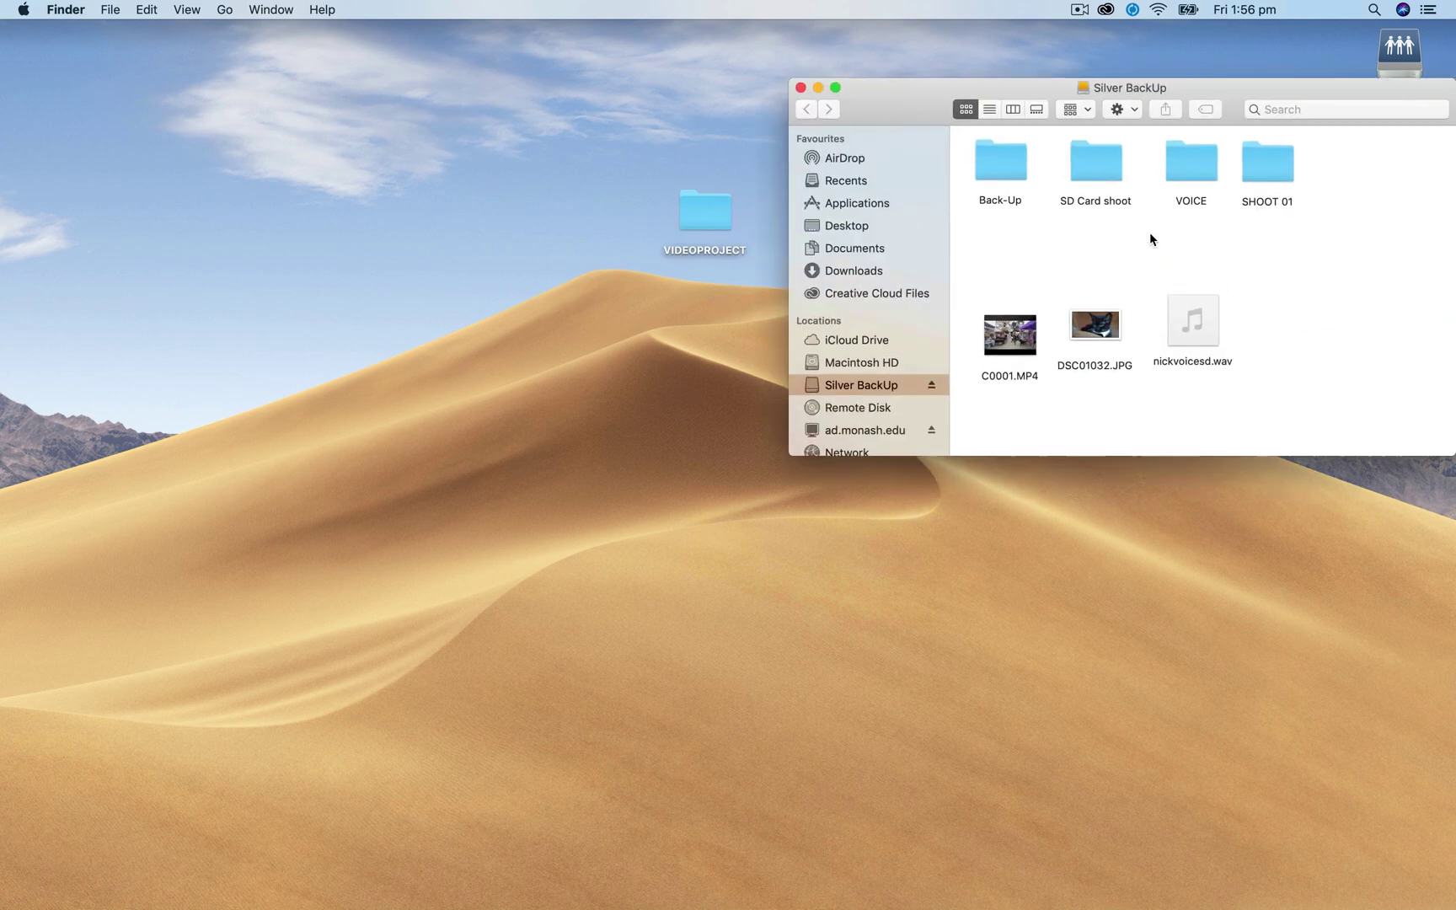
{"action": "key", "text": "super+v"}
- Open the copied VIDEOPROJECT folder on Silver BackUp and launch its project file
{"action": "left_click_drag", "start_coordinate": [1362, 93], "coordinate": [1247, 98]}
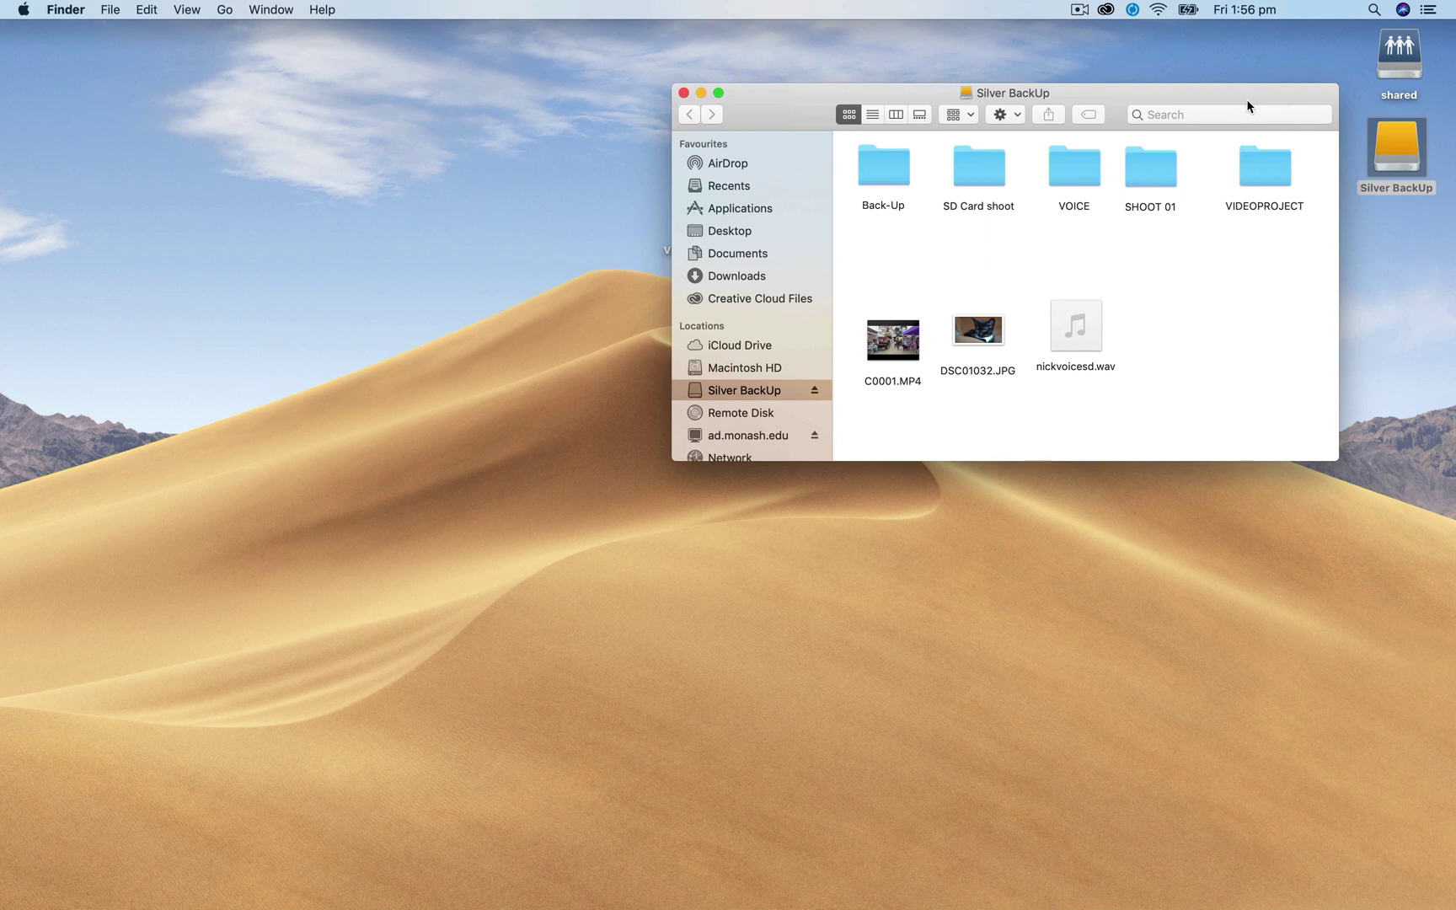
{"action": "left_click", "coordinate": [1261, 180]}
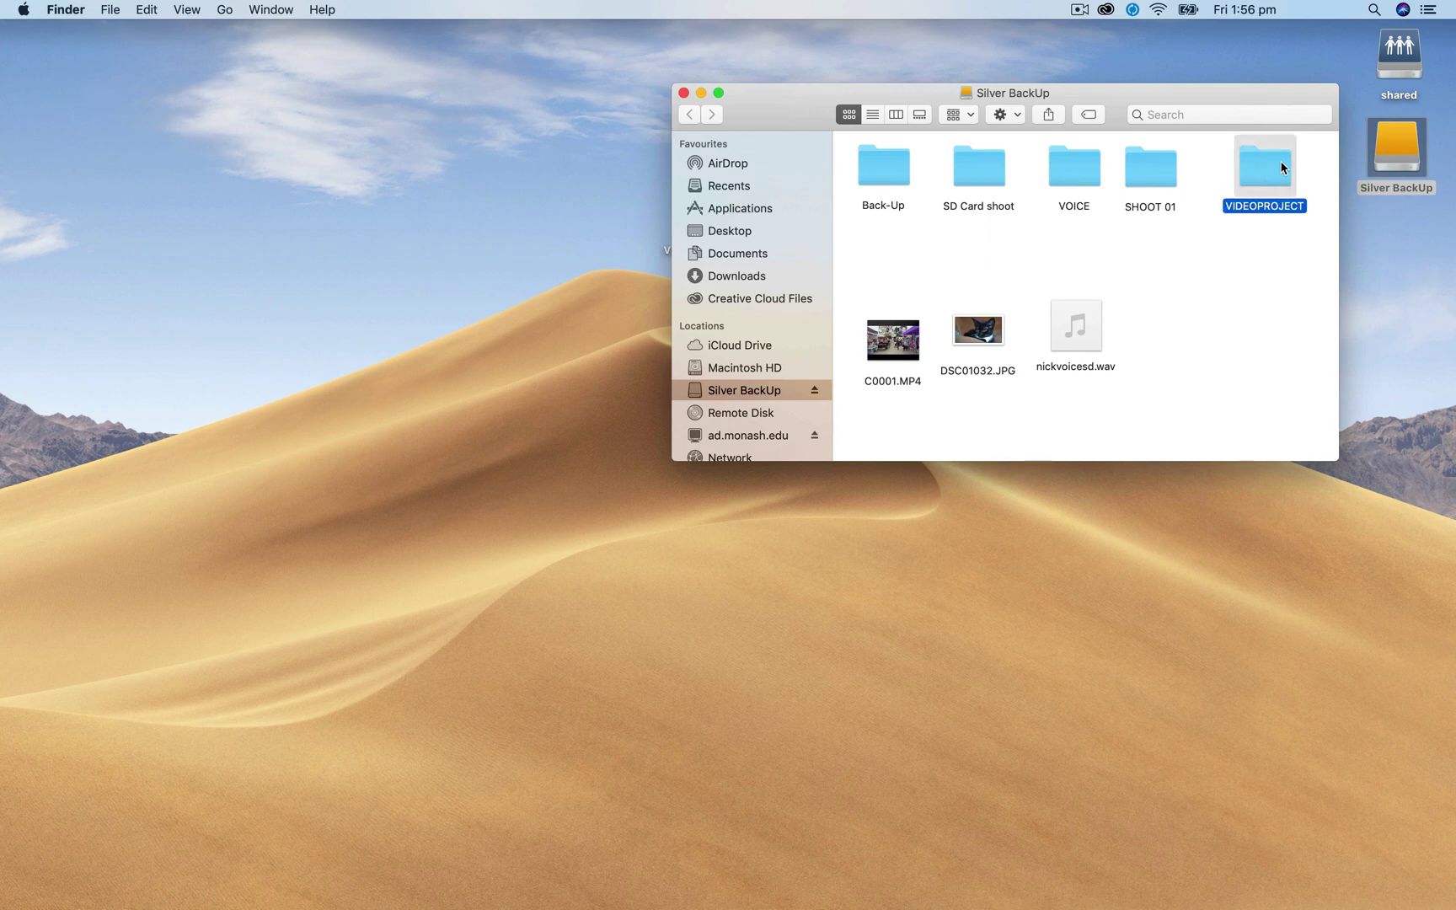
{"action": "double_click", "coordinate": [1275, 168]}
{"action": "double_click", "coordinate": [979, 152]}
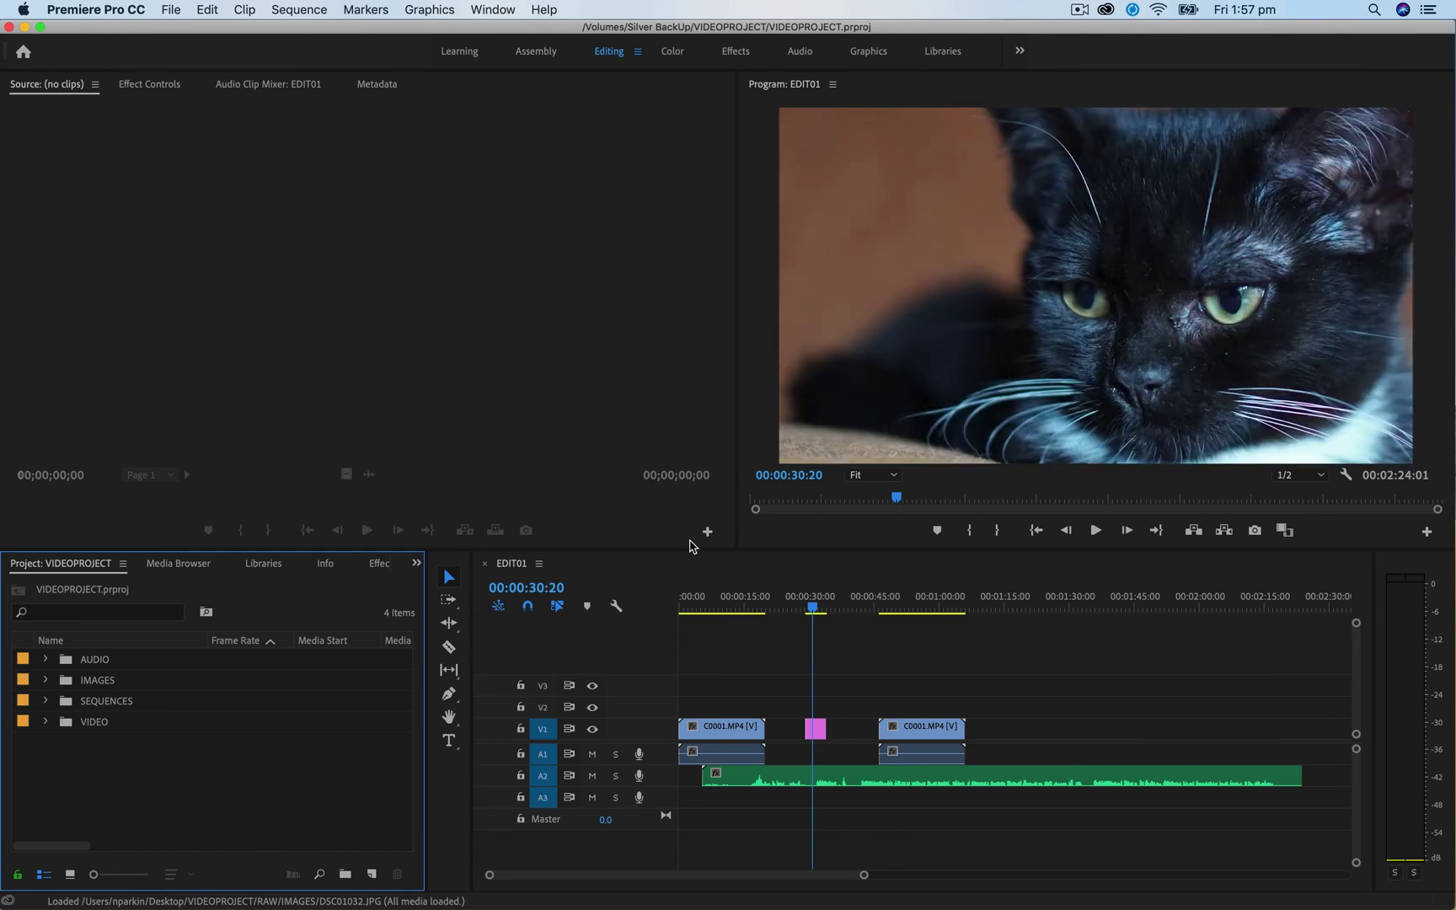
- Scrub the reopened EDIT01 timeline to 00:00:58:10, then save the backup project
{"action": "left_click", "coordinate": [745, 600]}
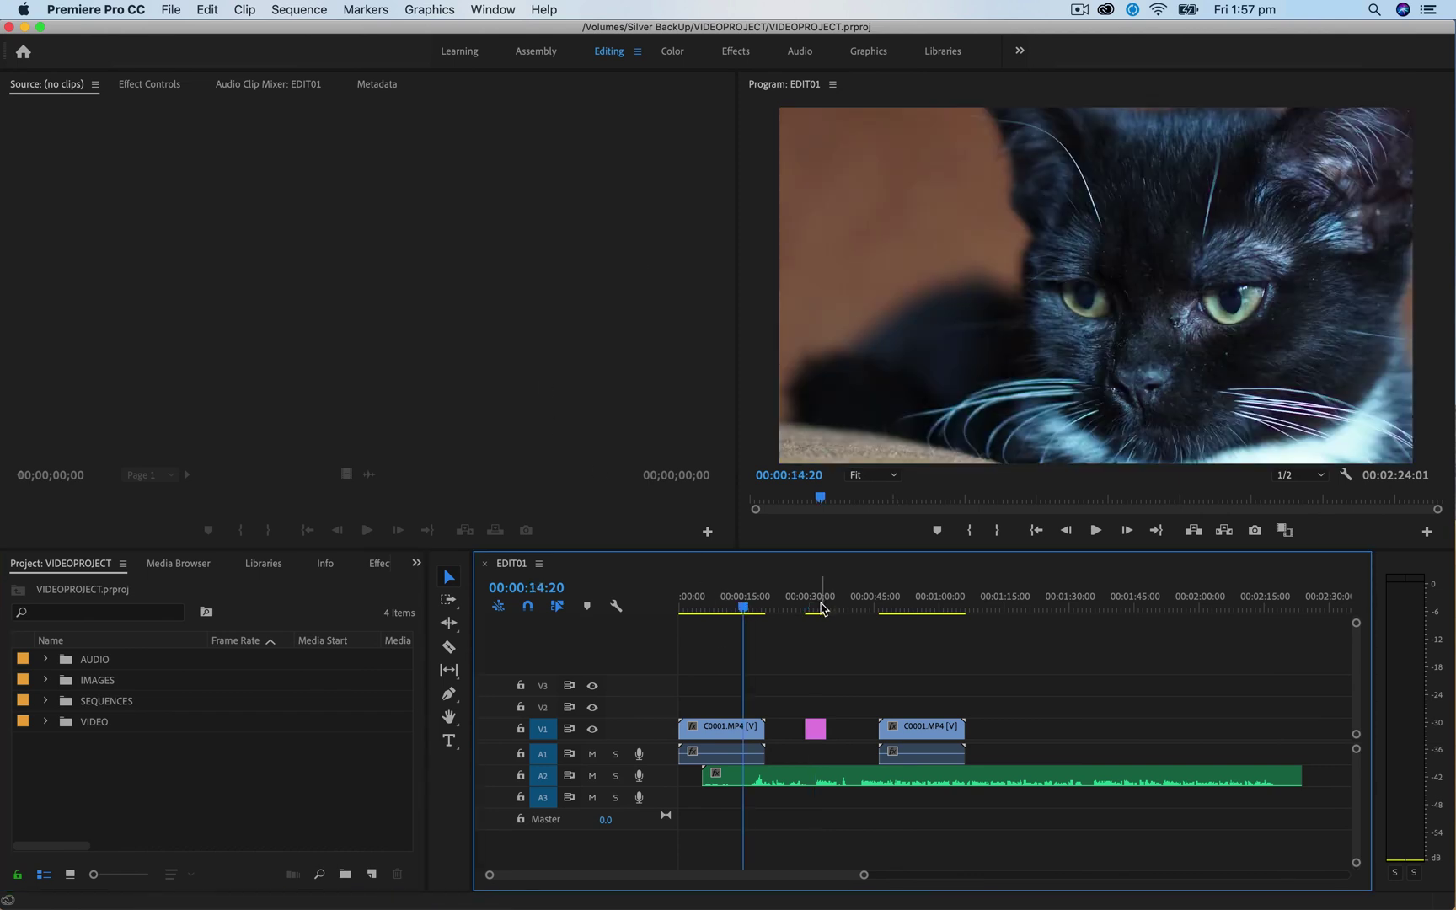
{"action": "left_click", "coordinate": [823, 600]}
{"action": "left_click", "coordinate": [931, 600]}
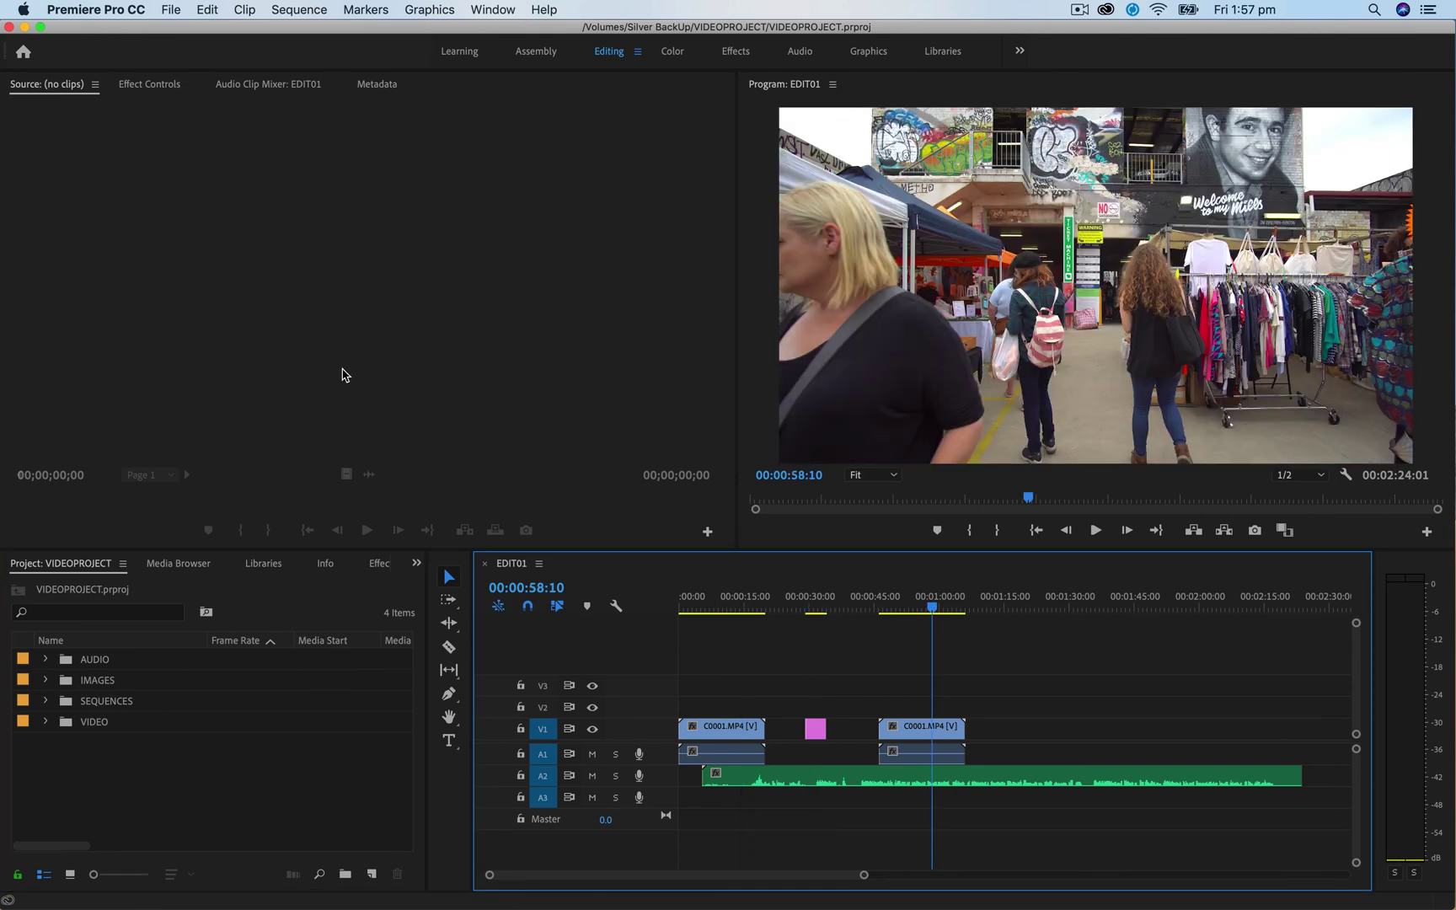
{"action": "left_click", "coordinate": [173, 10]}
{"action": "left_click", "coordinate": [184, 189]}
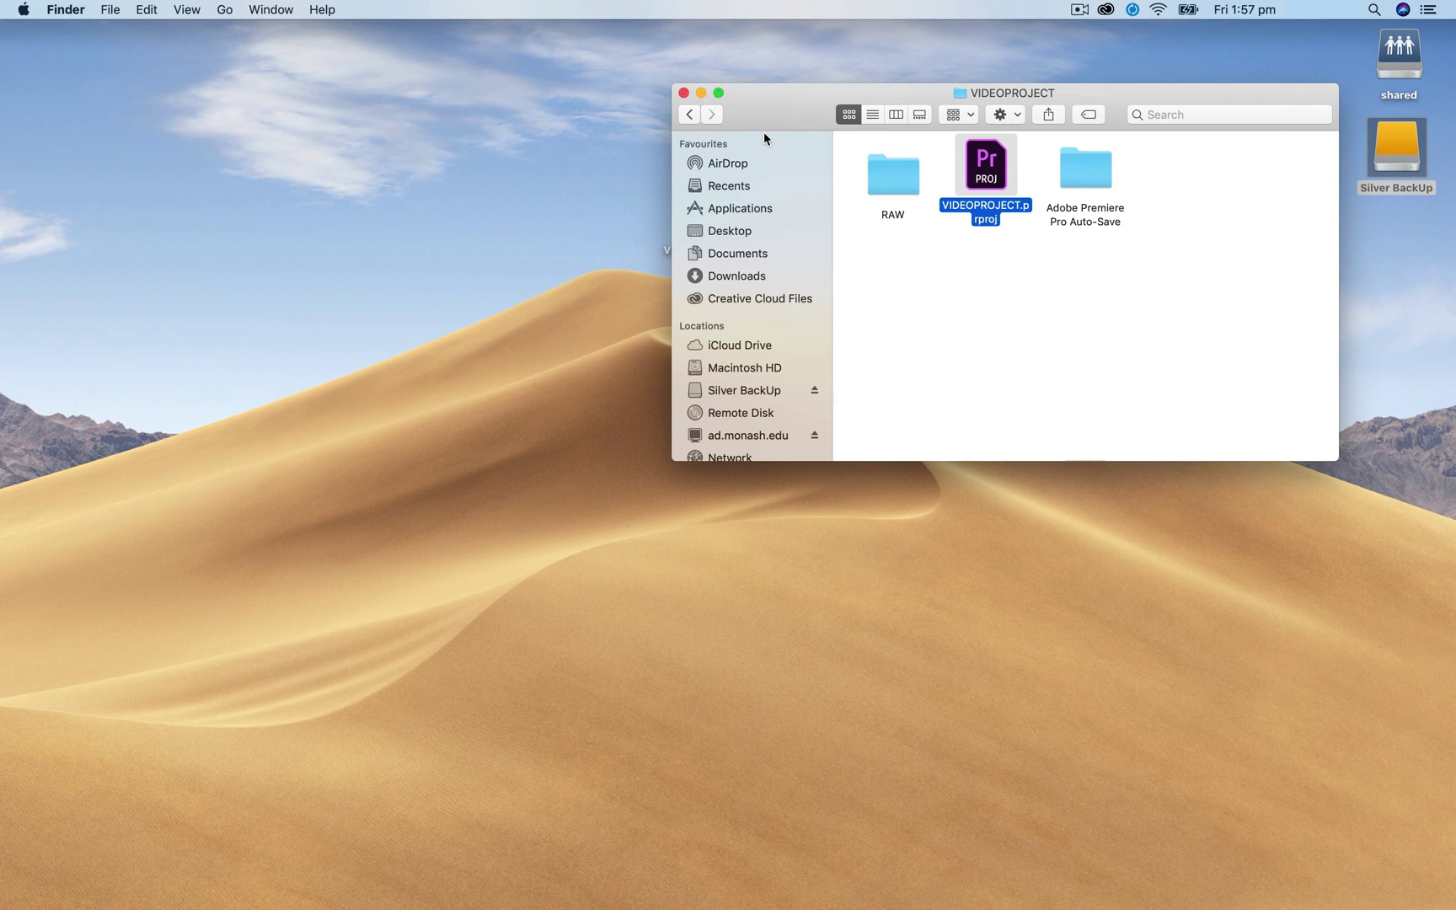
- Go back to the Silver BackUp drive's top level and clear the desktop selection
{"action": "left_click", "coordinate": [688, 115]}
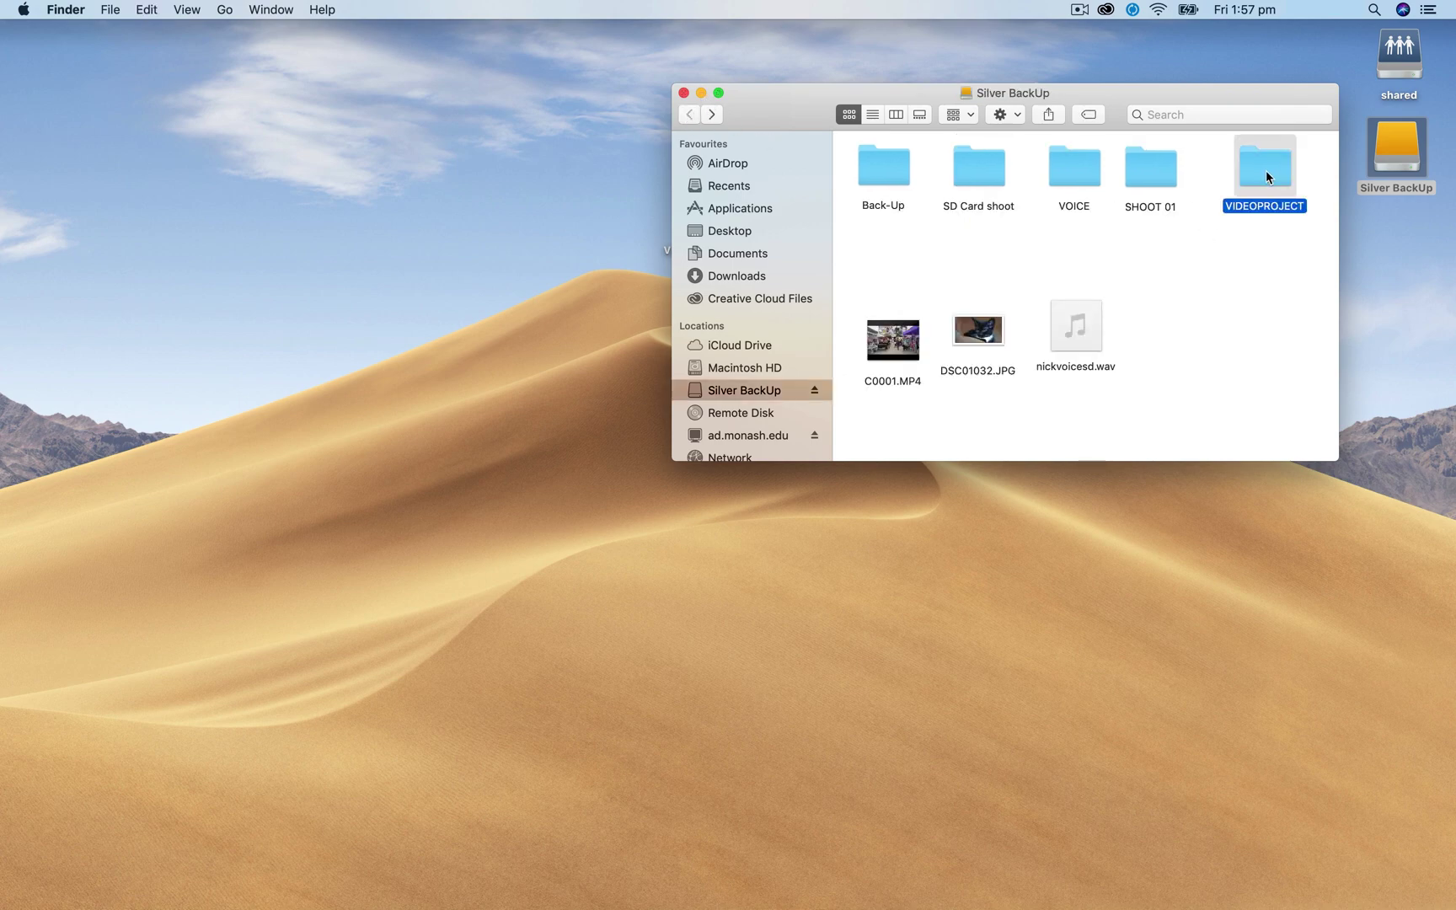
{"action": "left_click", "coordinate": [529, 286]}
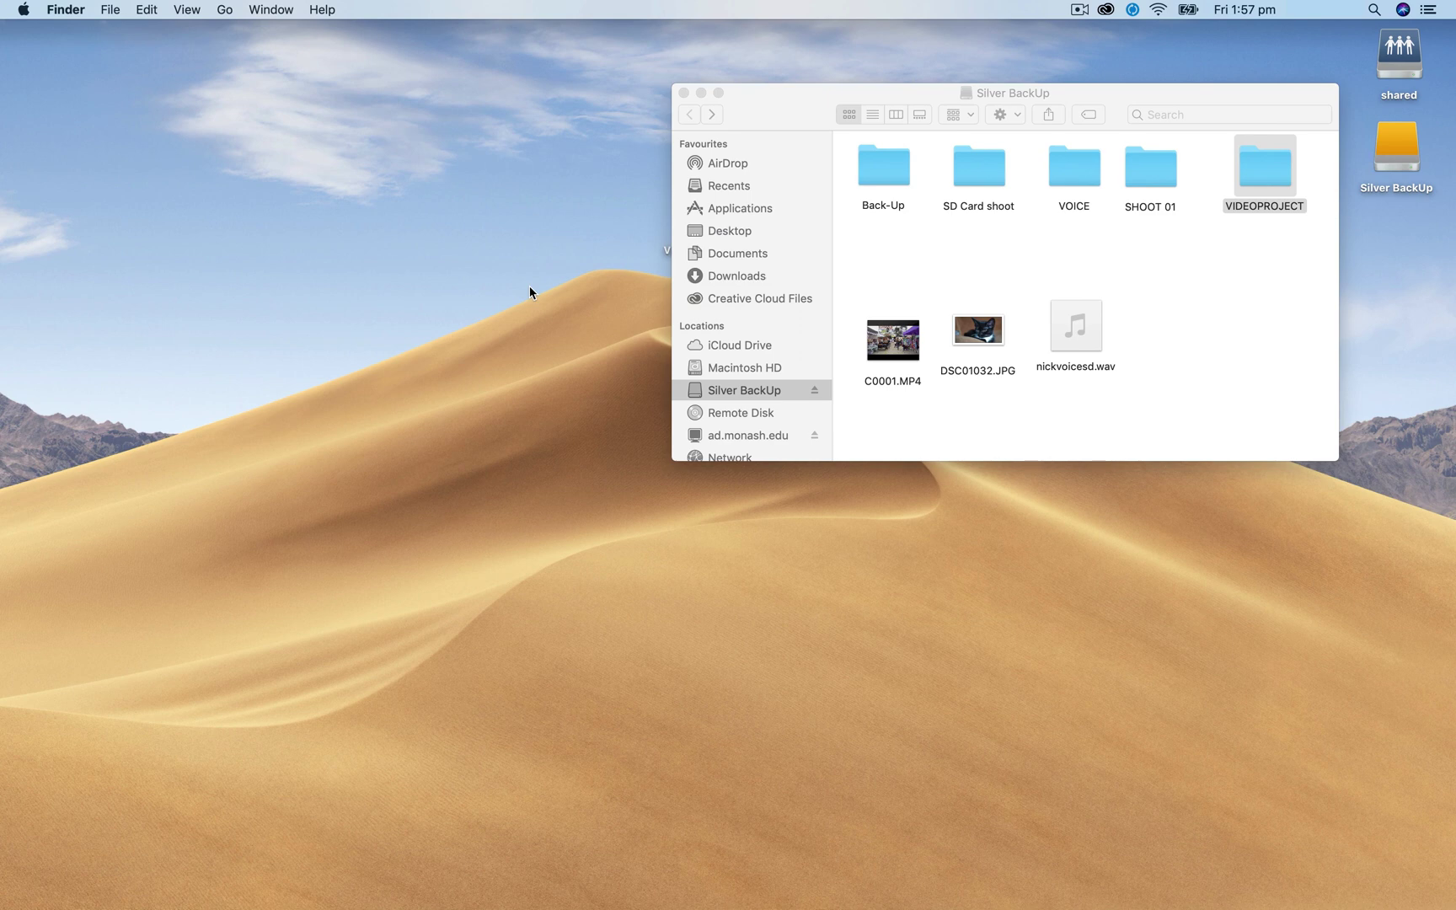